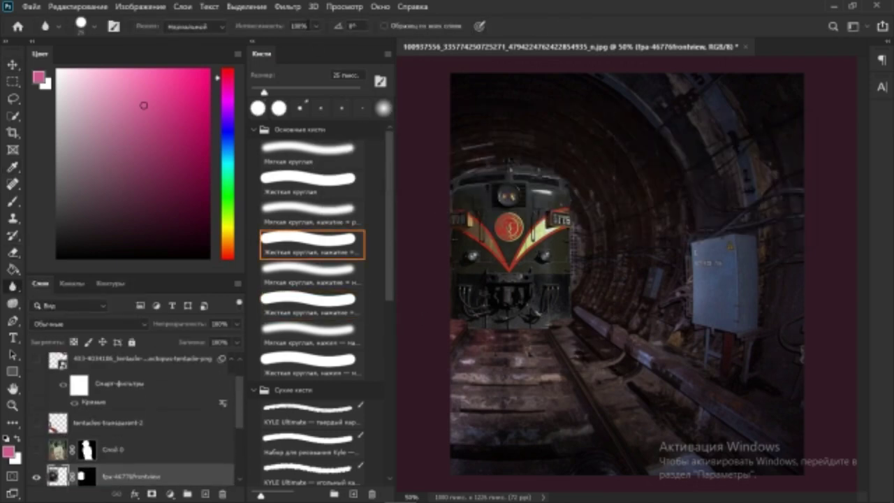
Lower the Blur tool Intensity to 46%
{"action": "left_click_drag", "start_coordinate": [315, 26], "coordinate": [316, 39]}
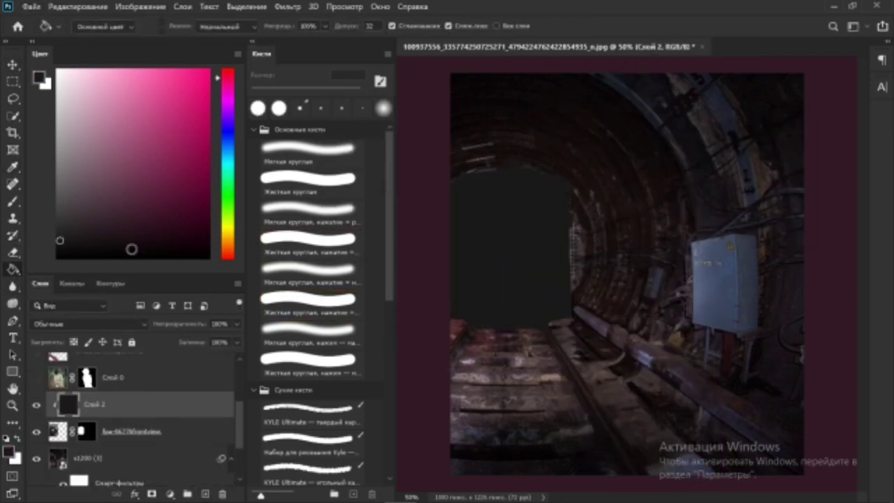
Set Слой 2 to 35% opacity and soften its edges with the Eraser and Blur tools
{"action": "left_click_drag", "start_coordinate": [235, 344], "coordinate": [194, 341]}
{"action": "key", "text": "e"}
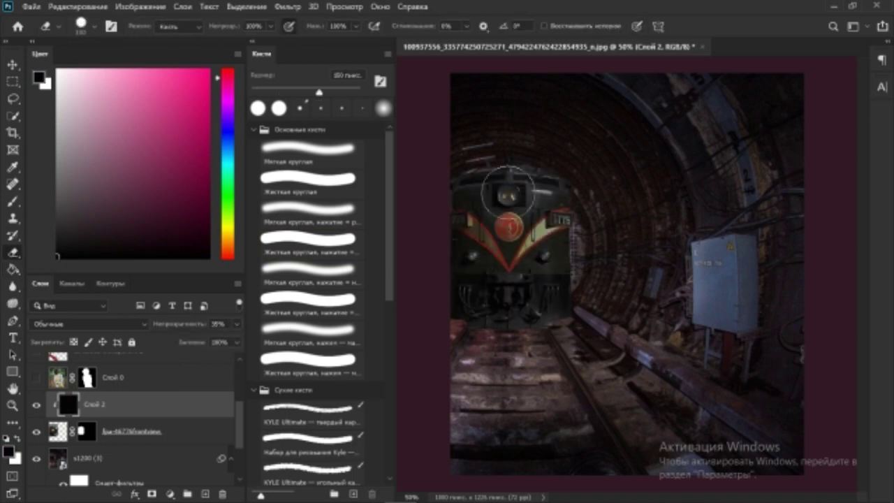
{"action": "key", "text": "shift+bracketleft"}
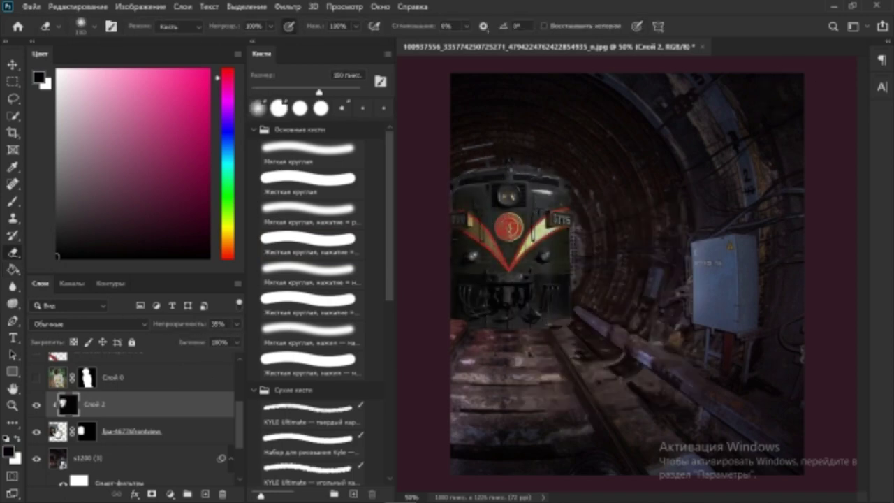
{"action": "key", "text": "alt+bracketleft"}
{"action": "key", "text": "r"}
{"action": "key", "text": "ctrl+plus"}
{"action": "key", "text": "ctrl+backslash"}
{"action": "key", "text": "b"}
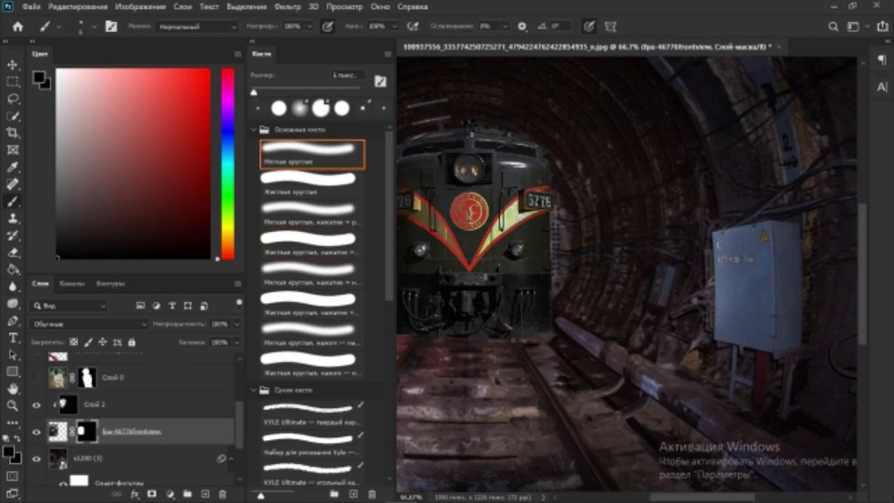
Add Слой 3 above the tunnel background and a new layer clipped beneath Слой 2
{"action": "left_click", "coordinate": [105, 458]}
{"action": "left_click", "coordinate": [205, 493]}
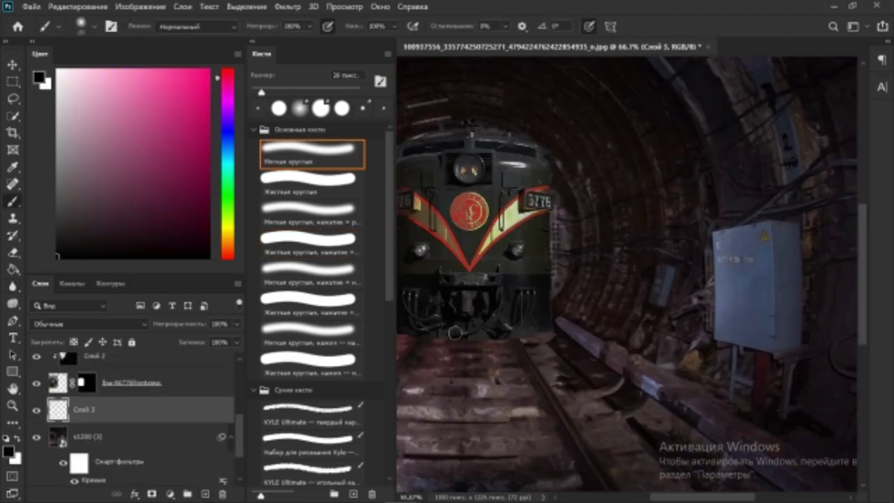
{"action": "key", "text": "bracketright"}
{"action": "key", "text": "bracketright"}
{"action": "key", "text": "bracketright"}
{"action": "scroll", "coordinate": [534, 269], "scroll_direction": "left", "scroll_amount": 2}
{"action": "key", "text": "alt+bracketright"}
{"action": "key", "text": "alt+bracketright"}
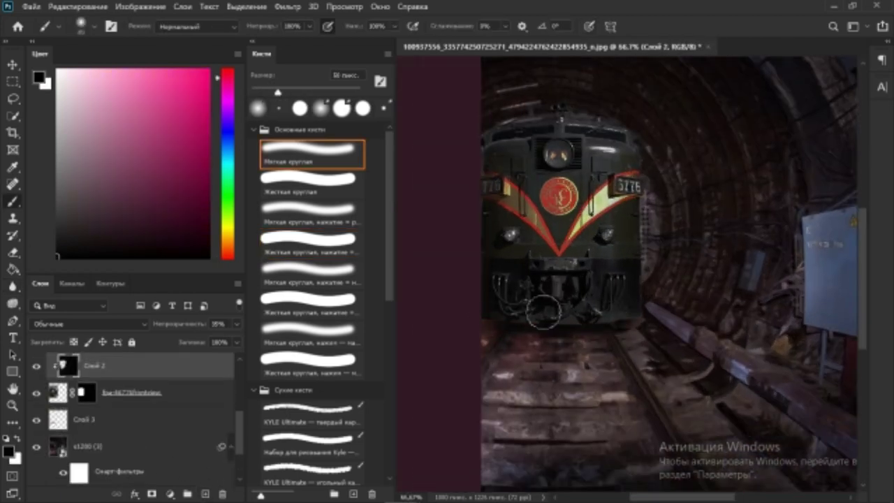
{"action": "key", "text": "ctrl+shift+alt+n"}
{"action": "scroll", "coordinate": [465, 340], "scroll_direction": "right", "scroll_amount": 1}
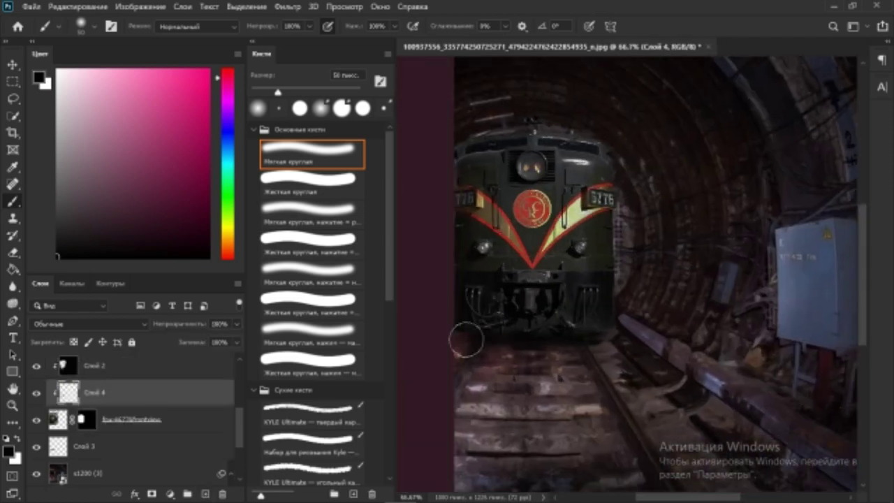
{"action": "key", "text": "alt+bracketleft"}
{"action": "key", "text": "alt+bracketleft"}
{"action": "scroll", "coordinate": [574, 230], "scroll_direction": "right", "scroll_amount": 2}
Select Слой 3 with a soft round brush at 50% view, checking the whole composition
{"action": "key", "text": "alt+bracketright"}
{"action": "scroll", "coordinate": [574, 231], "scroll_direction": "left", "scroll_amount": 1}
{"action": "key", "text": "r"}
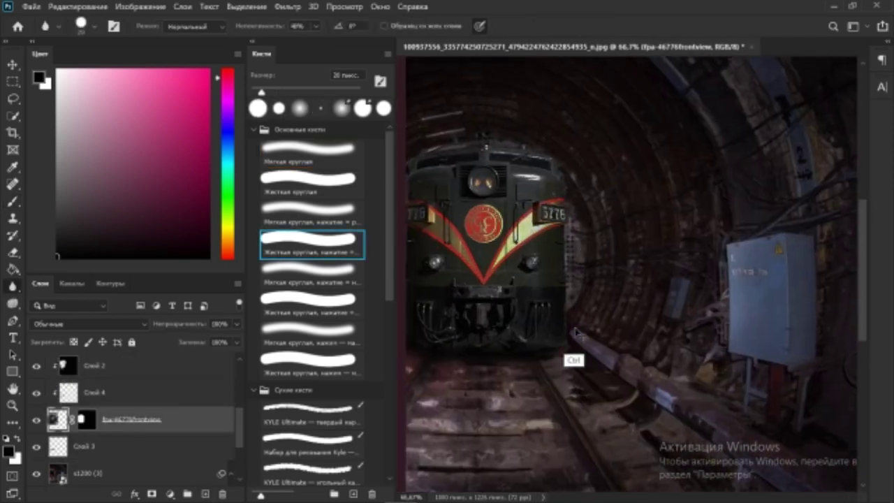
{"action": "key", "text": "ctrl+minus"}
{"action": "key", "text": "ctrl+minus"}
{"action": "key", "text": "ctrl+plus"}
{"action": "key", "text": "alt+bracketleft"}
{"action": "key", "text": "b"}
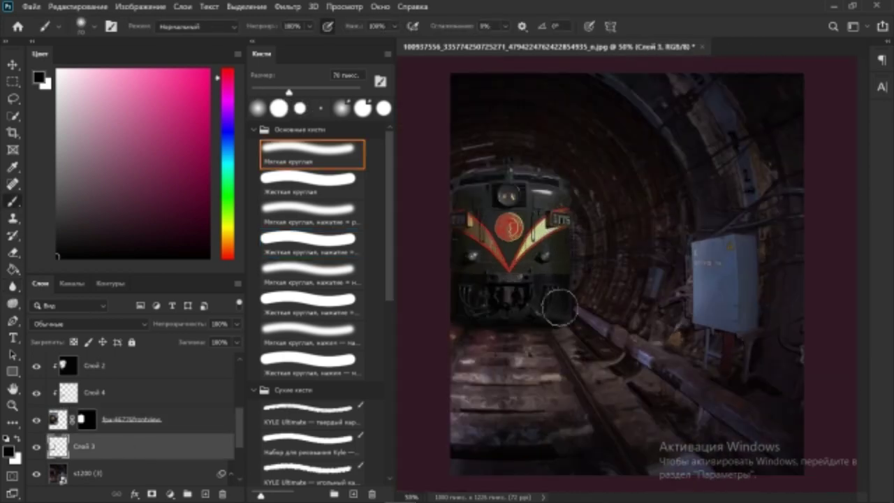
{"action": "key", "text": "ctrl+minus"}
{"action": "key", "text": "ctrl+minus"}
{"action": "key", "text": "ctrl+plus"}
{"action": "key", "text": "ctrl+plus"}
Open the Add Noise filter and close it without applying
{"action": "left_click", "coordinate": [283, 6]}
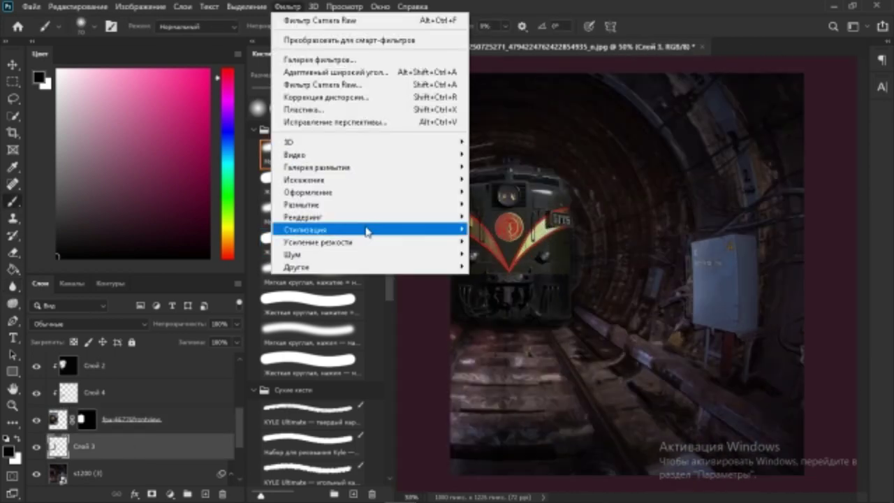
{"action": "left_click", "coordinate": [510, 398]}
{"action": "key", "text": "Escape"}
{"action": "key", "text": "alt+bracketright"}
{"action": "left_click", "coordinate": [283, 7]}
{"action": "left_click", "coordinate": [510, 398]}
{"action": "key", "text": "Return"}
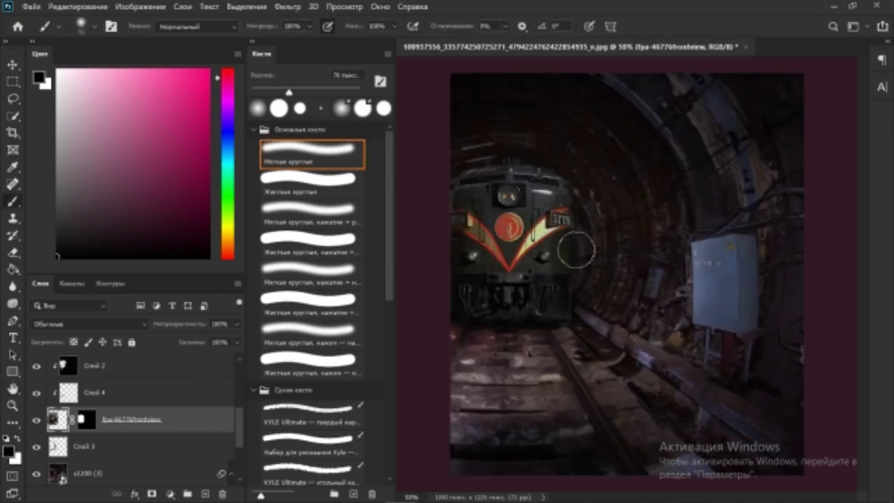
Open Image > Adjustments > Color Balance and cancel it without changes
{"action": "left_click", "coordinate": [131, 6]}
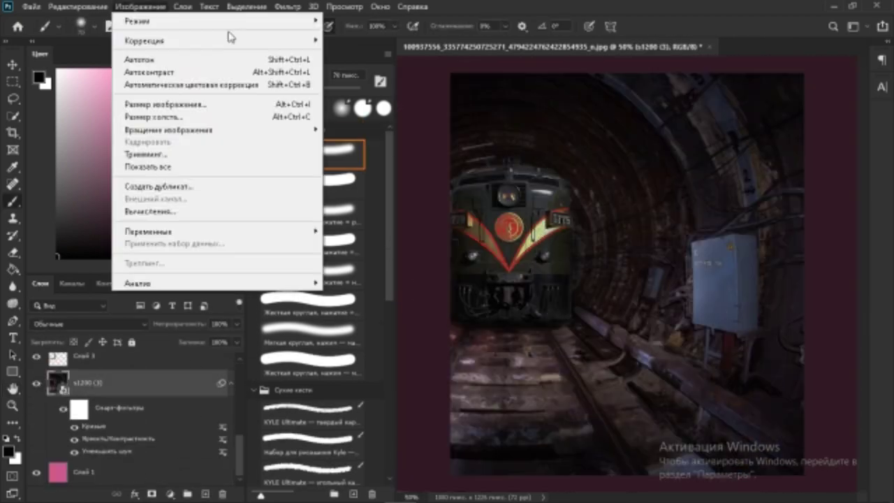
{"action": "left_click", "coordinate": [364, 133]}
{"action": "left_click", "coordinate": [859, 205]}
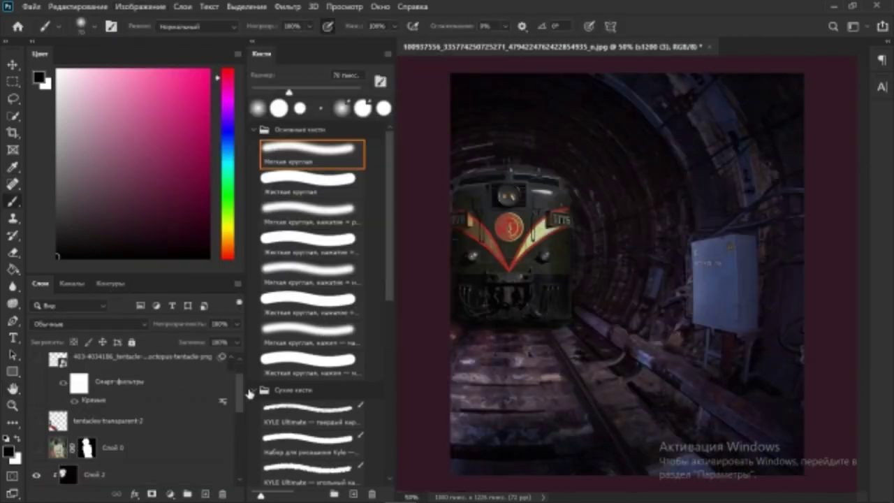
{"action": "left_click", "coordinate": [131, 6]}
{"action": "left_click", "coordinate": [451, 133]}
{"action": "left_click", "coordinate": [858, 109]}
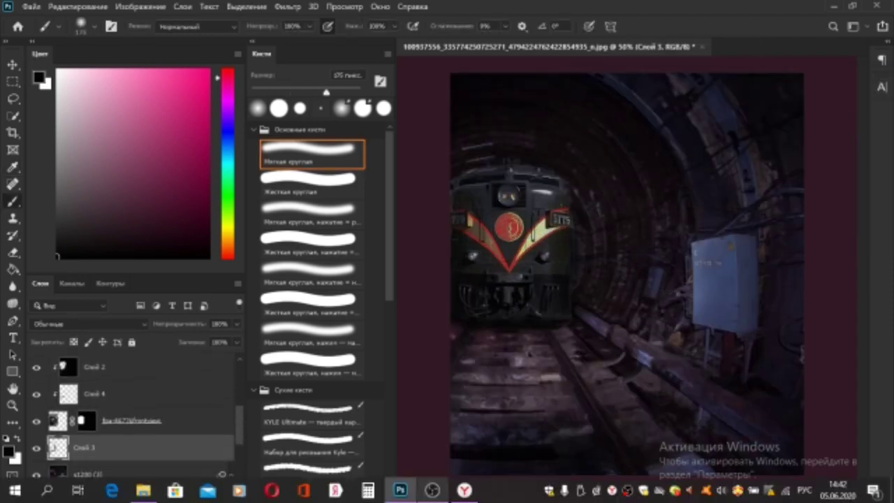
Choose a soft brush tip, pale yellow foreground colour, and a 300 px brush size
{"action": "scroll", "coordinate": [503, 183], "scroll_direction": "down", "scroll_amount": 2}
{"action": "scroll", "coordinate": [503, 183], "scroll_direction": "down", "scroll_amount": 2}
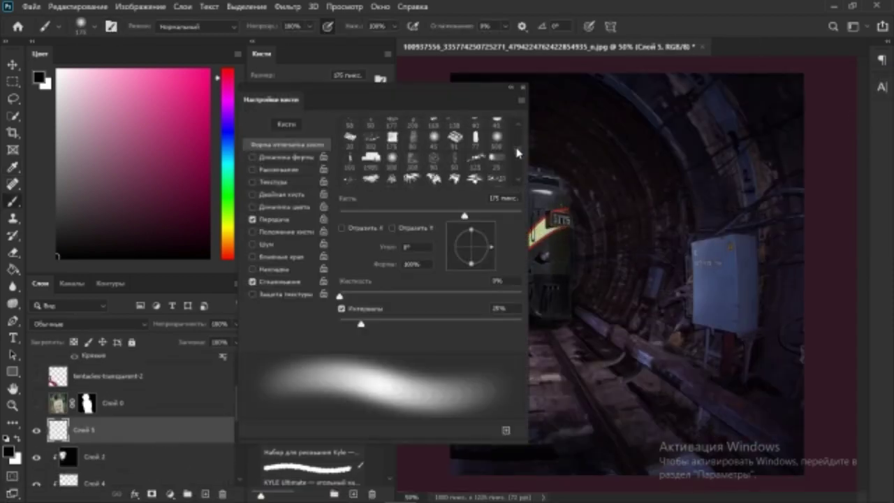
{"action": "scroll", "coordinate": [503, 183], "scroll_direction": "down", "scroll_amount": 2}
{"action": "scroll", "coordinate": [482, 184], "scroll_direction": "down", "scroll_amount": 2}
{"action": "scroll", "coordinate": [480, 184], "scroll_direction": "up", "scroll_amount": 2}
{"action": "scroll", "coordinate": [475, 182], "scroll_direction": "up", "scroll_amount": 2}
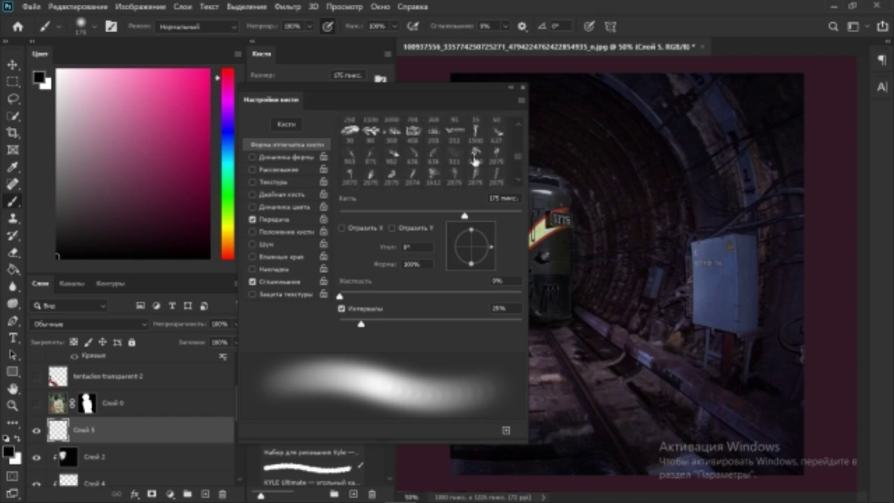
{"action": "scroll", "coordinate": [468, 179], "scroll_direction": "up", "scroll_amount": 2}
{"action": "scroll", "coordinate": [450, 174], "scroll_direction": "up", "scroll_amount": 2}
{"action": "left_click", "coordinate": [391, 144]}
{"action": "left_click", "coordinate": [431, 144]}
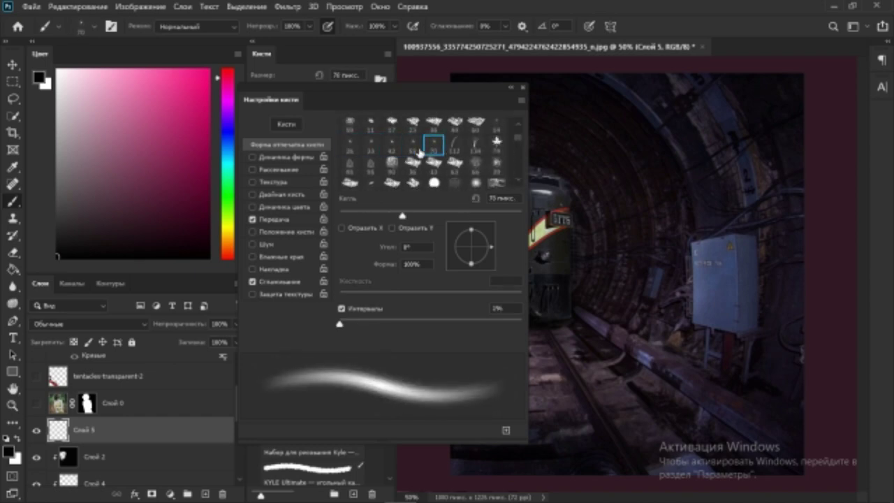
{"action": "left_click", "coordinate": [129, 98]}
{"action": "key", "text": "bracketright"}
{"action": "key", "text": "bracketright"}
{"action": "key", "text": "bracketright"}
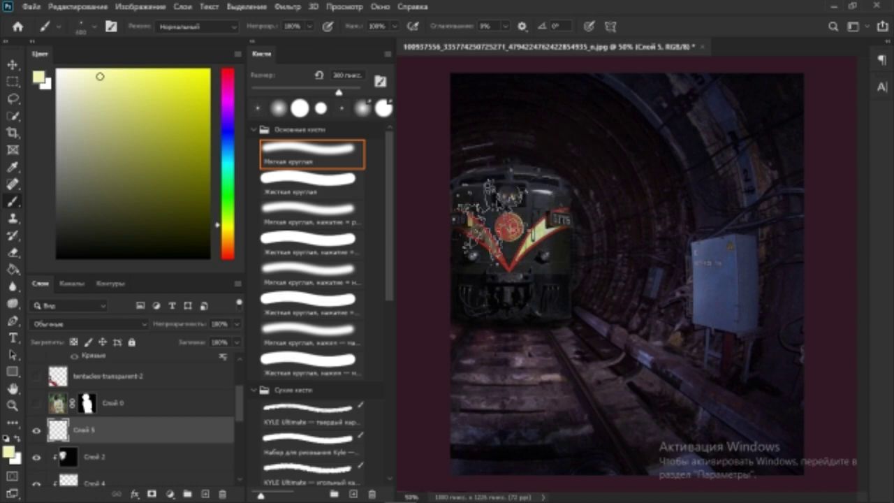
Paint a soft yellow dab over the headlight, undo it, and resize the brush to about 300 px
{"action": "left_click", "coordinate": [514, 185]}
{"action": "key", "text": "ctrl+z"}
{"action": "key", "text": "F5"}
{"action": "key", "text": "F5"}
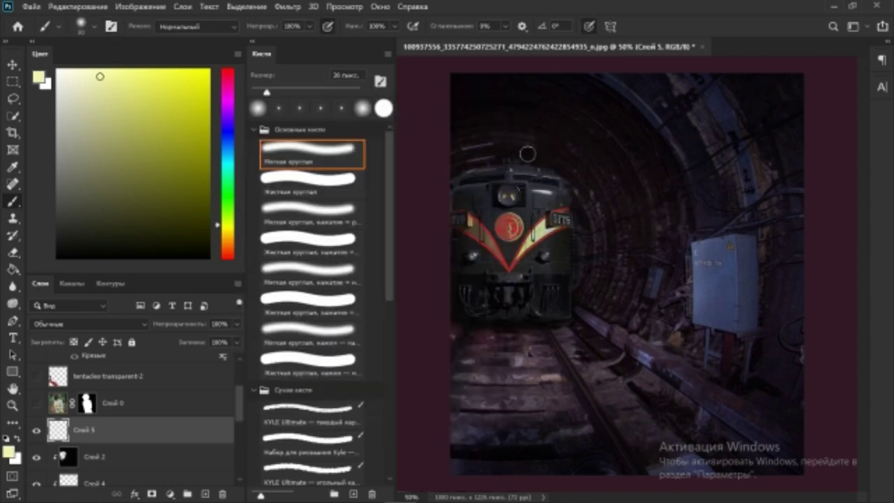
{"action": "key", "text": "bracketright"}
{"action": "key", "text": "bracketleft"}
{"action": "key", "text": "bracketleft"}
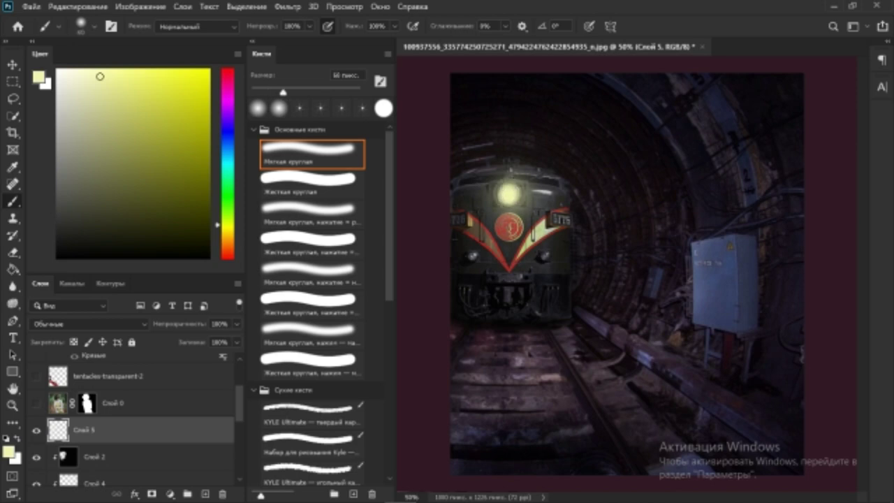
{"action": "key", "text": "bracketright"}
{"action": "key", "text": "bracketright"}
{"action": "key", "text": "bracketright"}
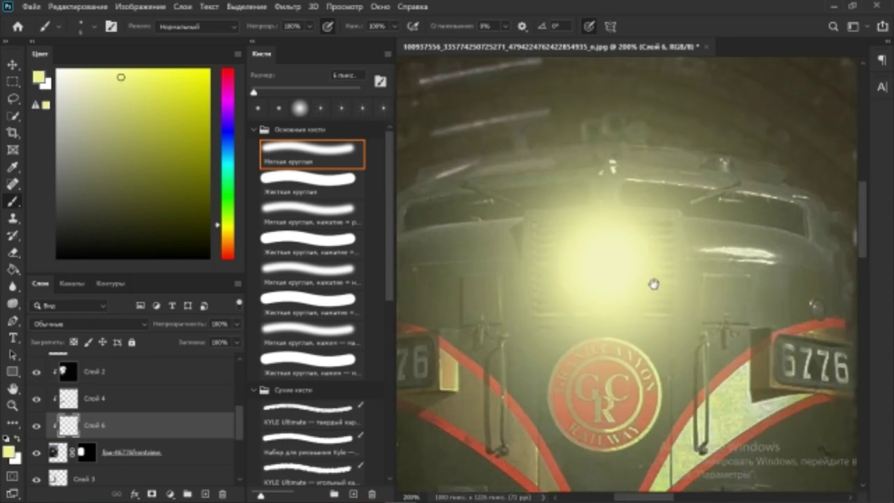
Refine the headlight glow up close with the Blur and Eraser tools
{"action": "scroll", "coordinate": [605, 321], "scroll_direction": "down", "scroll_amount": 3}
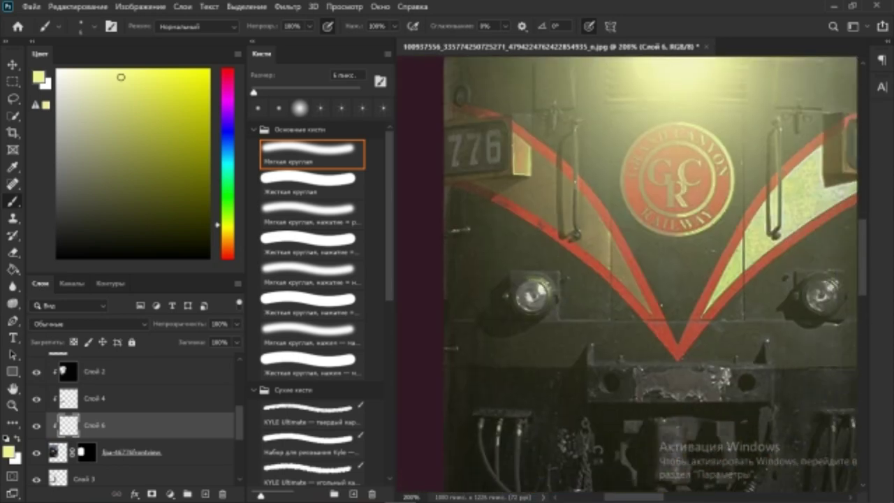
{"action": "scroll", "coordinate": [641, 279], "scroll_direction": "down", "scroll_amount": 2}
{"action": "scroll", "coordinate": [641, 280], "scroll_direction": "down", "scroll_amount": 3}
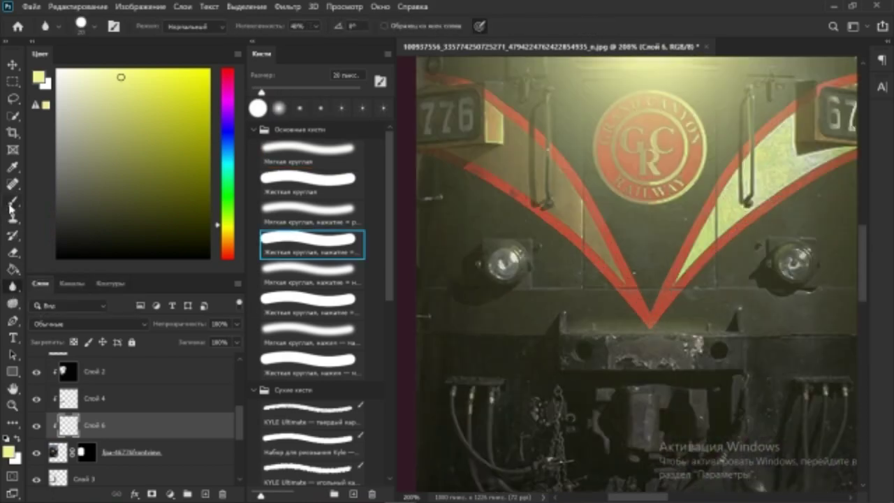
{"action": "scroll", "coordinate": [489, 279], "scroll_direction": "up", "scroll_amount": 5}
{"action": "key", "text": "r"}
{"action": "scroll", "coordinate": [728, 263], "scroll_direction": "up", "scroll_amount": 3}
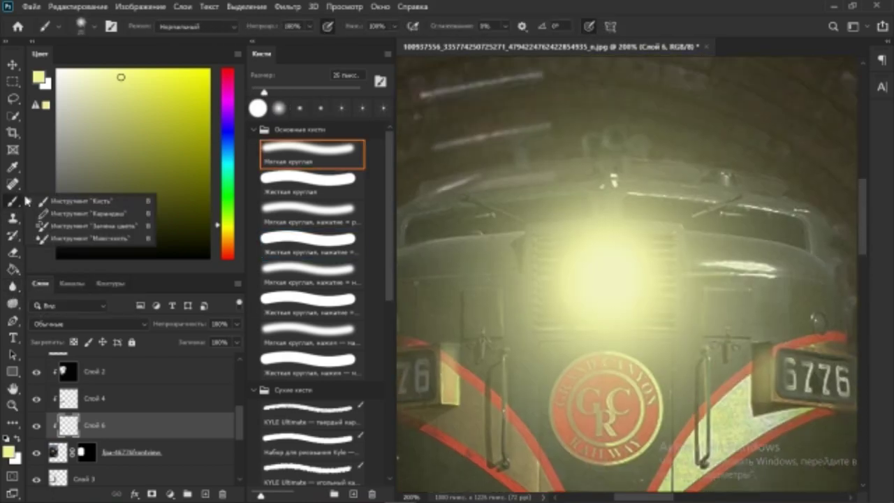
{"action": "scroll", "coordinate": [471, 189], "scroll_direction": "down", "scroll_amount": 2}
{"action": "key", "text": "e"}
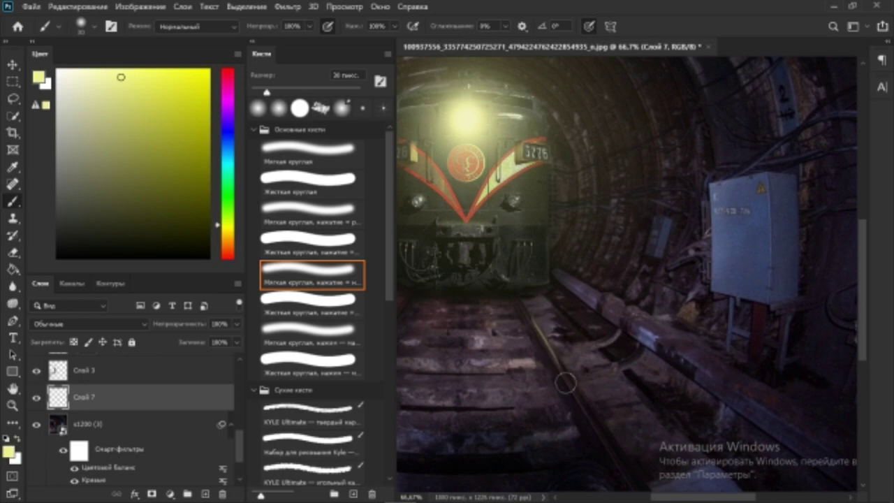
Undo the yellow glow on the electrical box and pick the soft round pressure brush
{"action": "key", "text": "ctrl+z"}
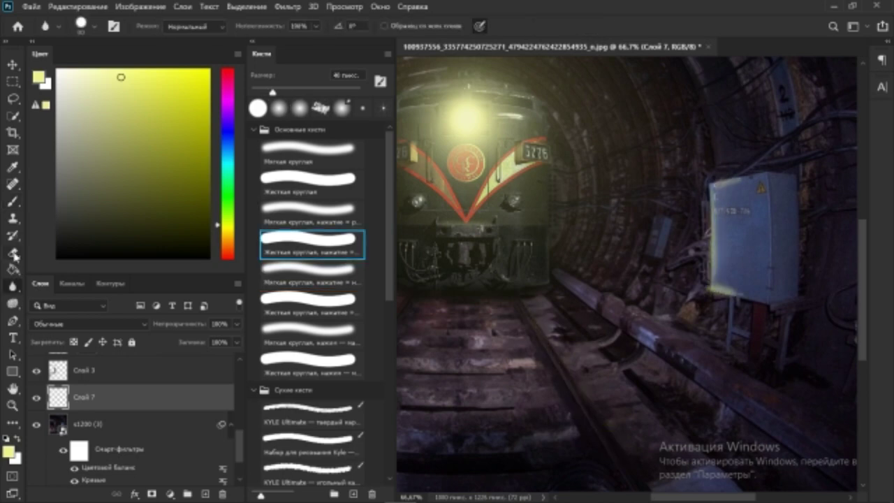
{"action": "left_click", "coordinate": [12, 252]}
{"action": "left_click", "coordinate": [12, 287]}
{"action": "left_click", "coordinate": [312, 244]}
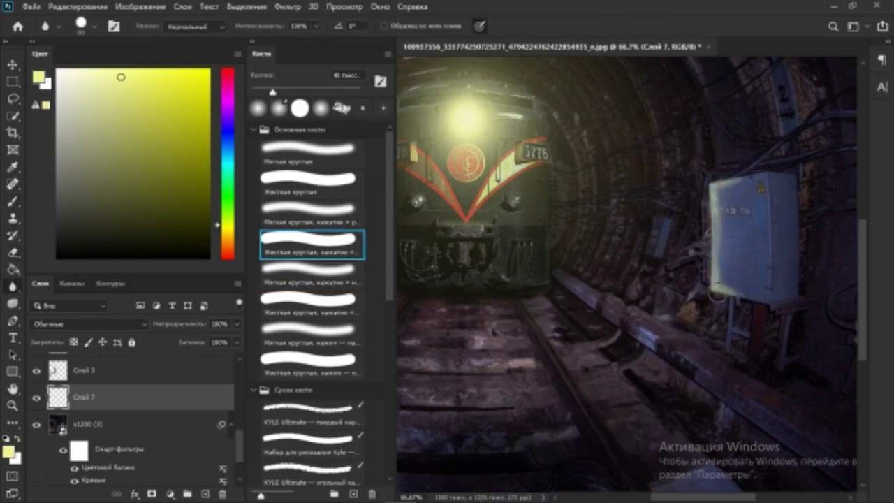
{"action": "left_click", "coordinate": [12, 201]}
{"action": "left_click", "coordinate": [311, 274]}
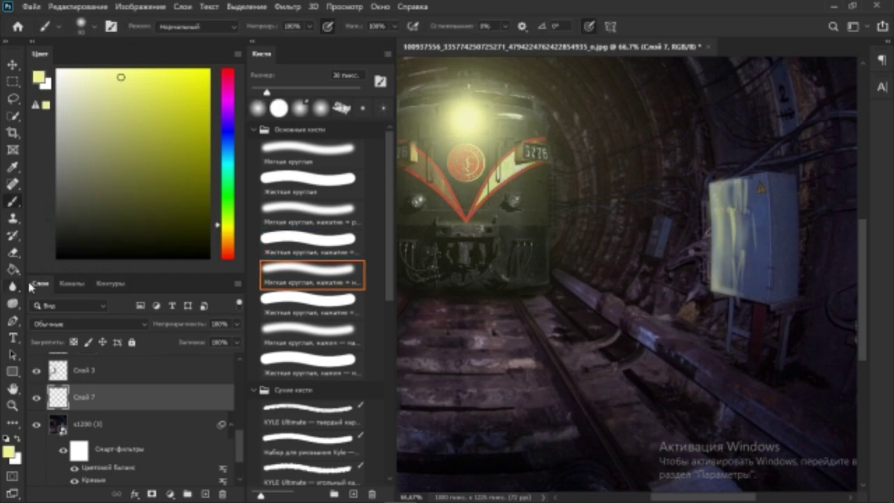
Paint a 26 px yellow highlight along the tunnel arch
{"action": "key", "text": "ctrl+minus"}
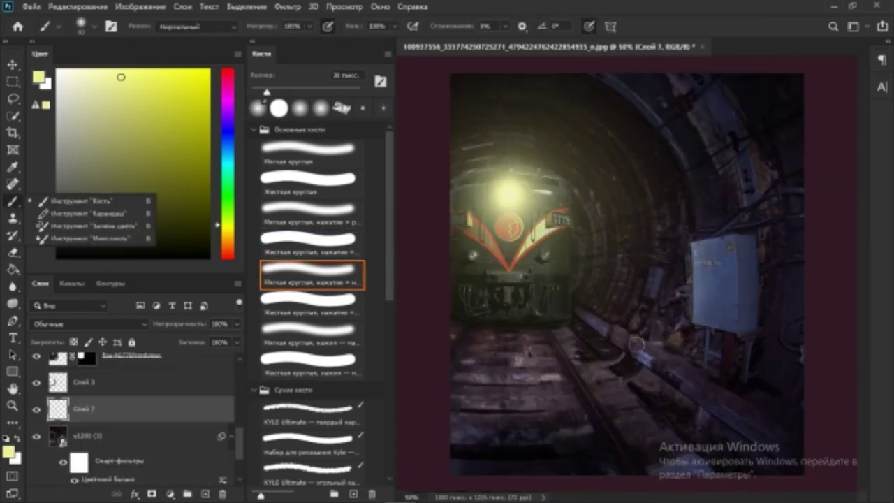
{"action": "key", "text": "bracketleft"}
{"action": "key", "text": "r"}
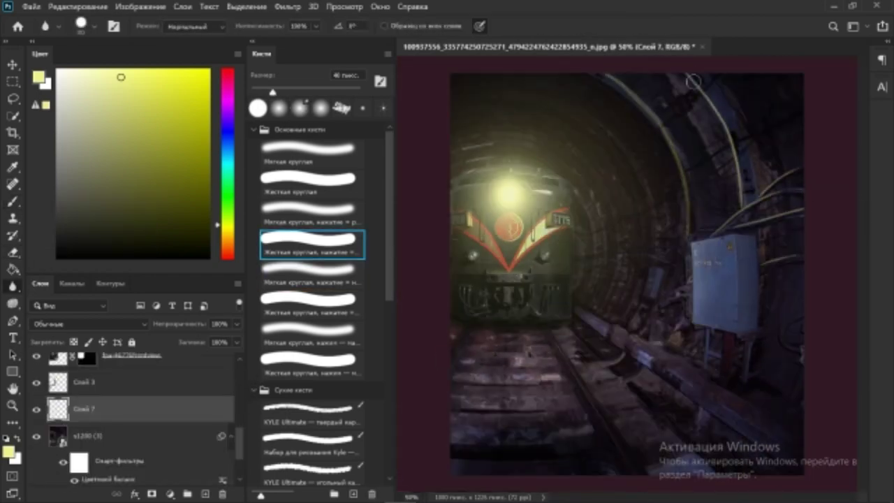
{"action": "key", "text": "b"}
{"action": "left_click_drag", "start_coordinate": [698, 225], "coordinate": [595, 77]}
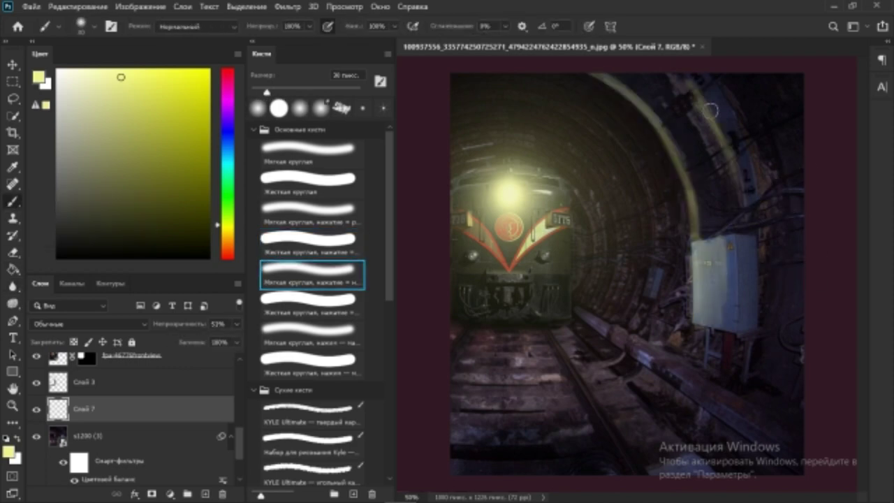
Apply a Gaussian Blur with a 1.5-pixel radius to the yellow rings
{"action": "left_click", "coordinate": [288, 6]}
{"action": "left_click", "coordinate": [426, 188]}
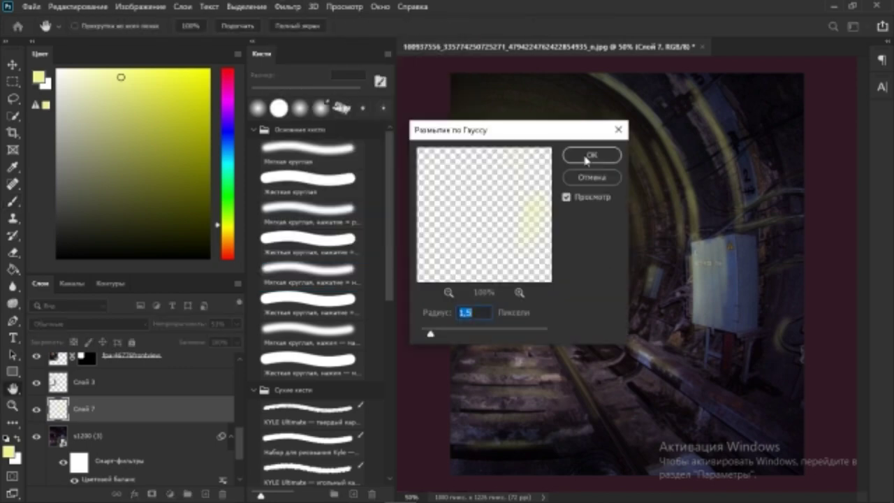
{"action": "left_click_drag", "start_coordinate": [489, 98], "coordinate": [260, 77]}
{"action": "left_click", "coordinate": [343, 105]}
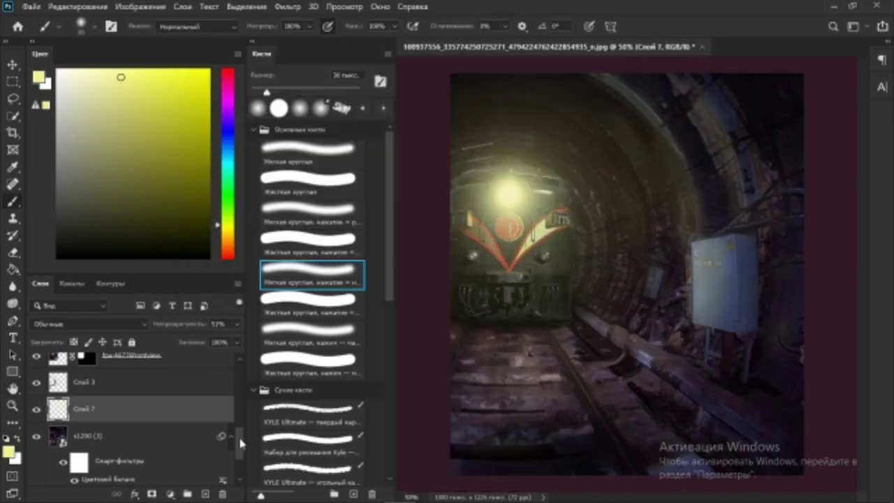
{"action": "scroll", "coordinate": [243, 394], "scroll_direction": "down", "scroll_amount": 5}
Turn on the girl's layer and zoom in on her hair
{"action": "scroll", "coordinate": [242, 393], "scroll_direction": "down", "scroll_amount": 5}
{"action": "left_click", "coordinate": [37, 367]}
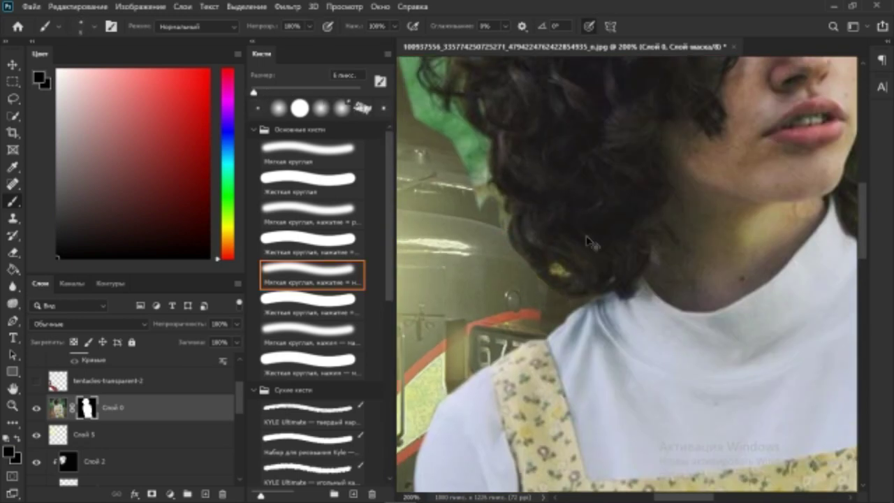
{"action": "scroll", "coordinate": [531, 265], "scroll_direction": "up", "scroll_amount": 2}
{"action": "scroll", "coordinate": [504, 260], "scroll_direction": "up", "scroll_amount": 2}
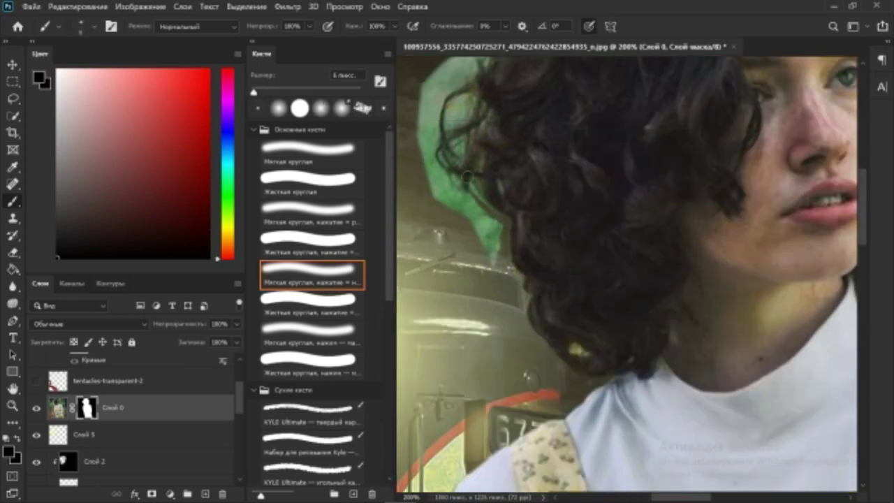
{"action": "scroll", "coordinate": [531, 258], "scroll_direction": "up", "scroll_amount": 2}
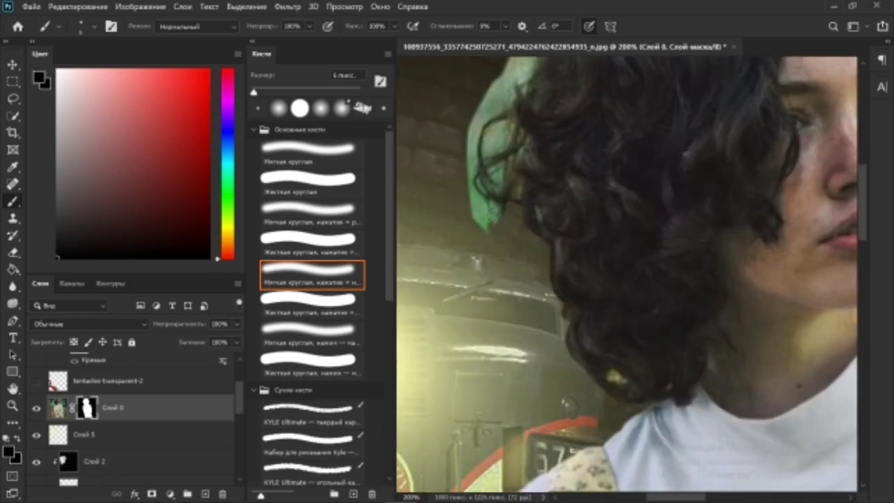
{"action": "scroll", "coordinate": [475, 188], "scroll_direction": "up", "scroll_amount": 2}
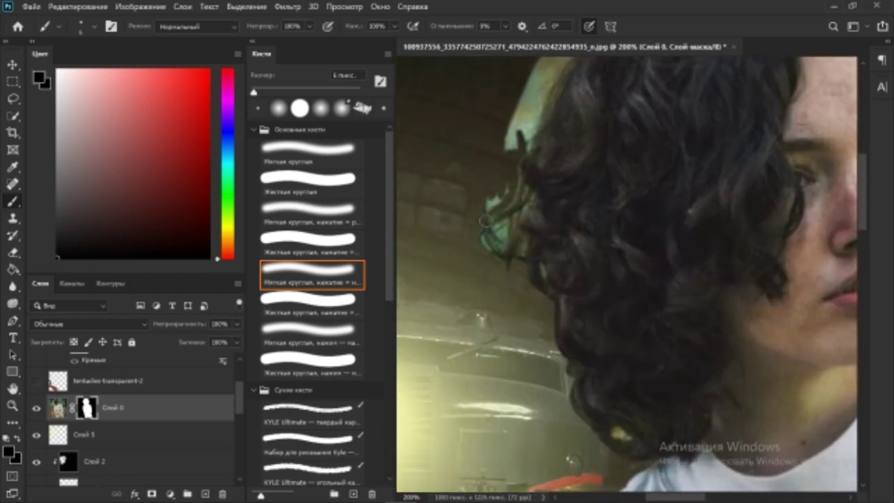
{"action": "scroll", "coordinate": [498, 266], "scroll_direction": "up", "scroll_amount": 3}
{"action": "scroll", "coordinate": [511, 246], "scroll_direction": "up", "scroll_amount": 2}
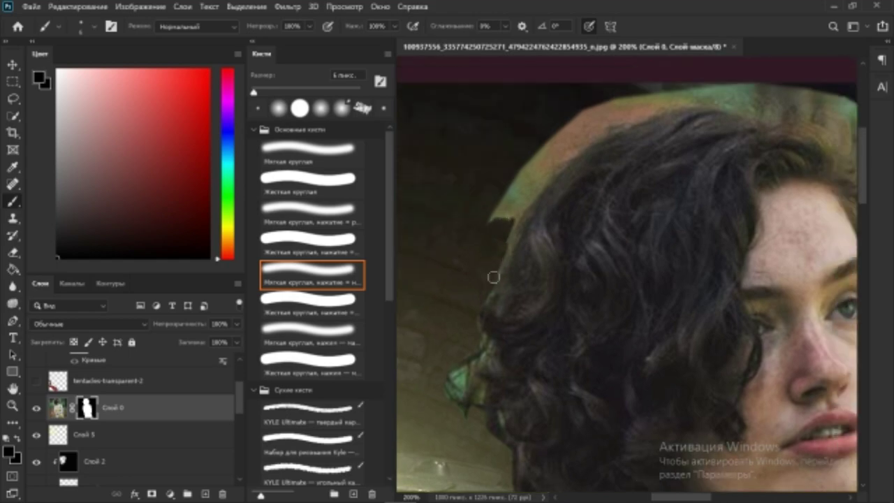
{"action": "scroll", "coordinate": [520, 196], "scroll_direction": "up", "scroll_amount": 3}
{"action": "scroll", "coordinate": [436, 186], "scroll_direction": "down", "scroll_amount": 1}
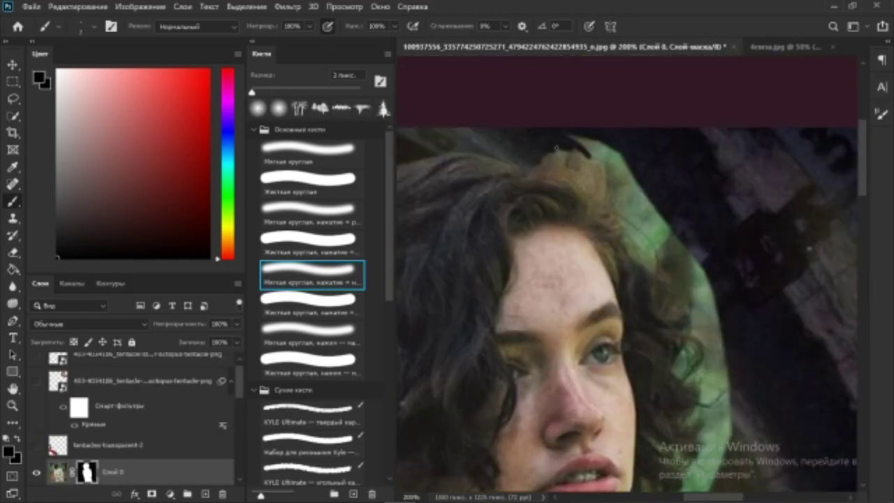
Paint black on the girl's mask to hide the green fringe along her hair
{"action": "left_click_drag", "start_coordinate": [597, 190], "coordinate": [545, 159]}
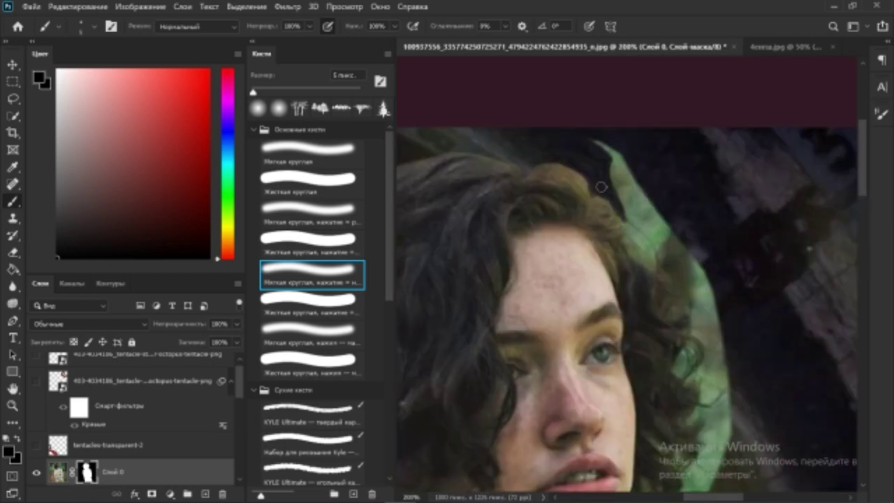
{"action": "scroll", "coordinate": [631, 269], "scroll_direction": "down", "scroll_amount": 1}
{"action": "left_click_drag", "start_coordinate": [589, 180], "coordinate": [631, 269]}
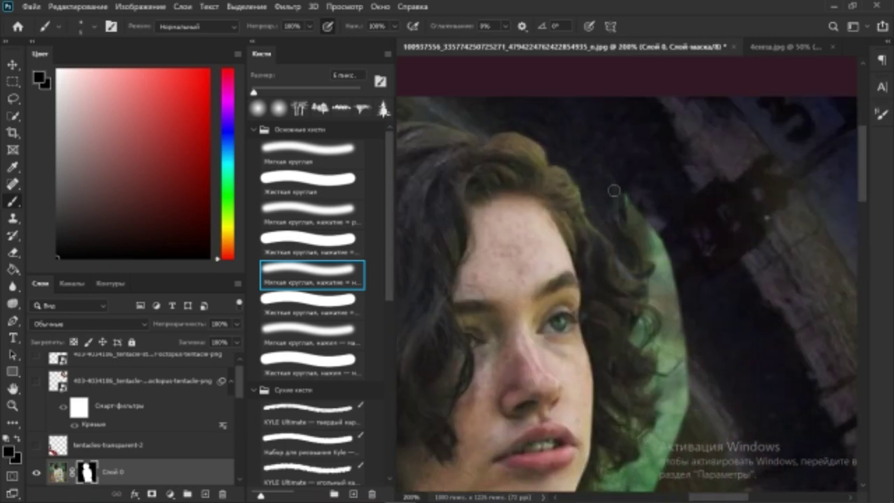
{"action": "scroll", "coordinate": [614, 190], "scroll_direction": "down", "scroll_amount": 1}
{"action": "scroll", "coordinate": [561, 100], "scroll_direction": "down", "scroll_amount": 1}
{"action": "scroll", "coordinate": [541, 166], "scroll_direction": "down", "scroll_amount": 1}
{"action": "scroll", "coordinate": [575, 185], "scroll_direction": "down", "scroll_amount": 1}
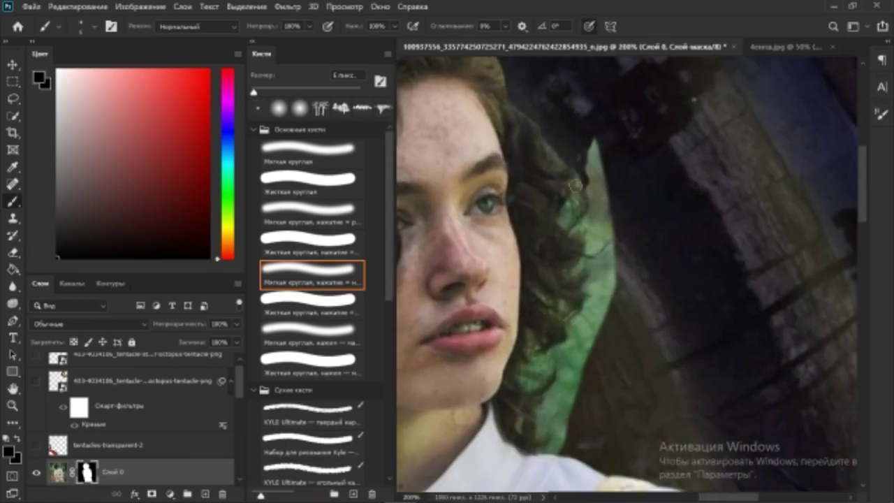
{"action": "scroll", "coordinate": [578, 236], "scroll_direction": "down", "scroll_amount": 1}
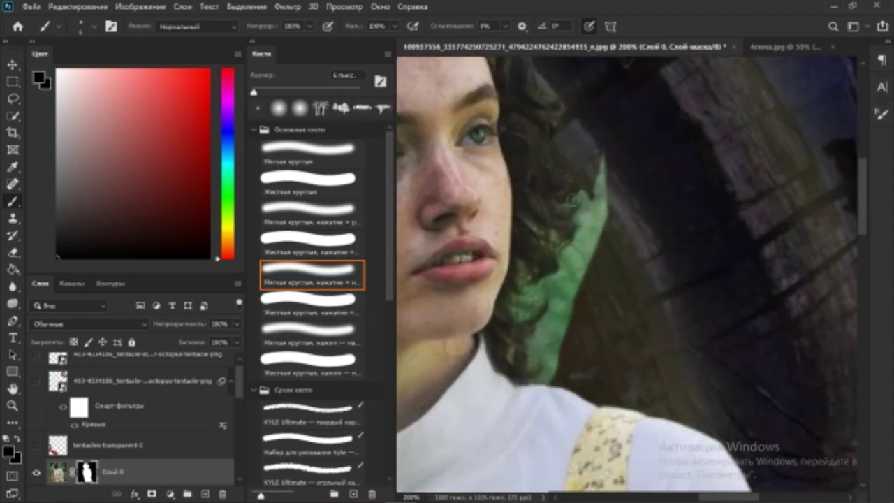
{"action": "scroll", "coordinate": [569, 255], "scroll_direction": "down", "scroll_amount": 1}
{"action": "scroll", "coordinate": [565, 275], "scroll_direction": "down", "scroll_amount": 1}
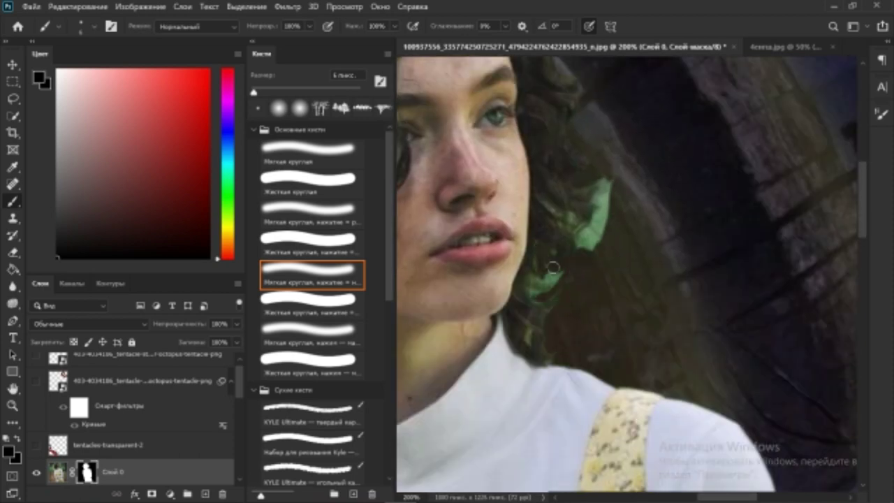
{"action": "scroll", "coordinate": [589, 227], "scroll_direction": "up", "scroll_amount": 2}
{"action": "left_click_drag", "start_coordinate": [577, 265], "coordinate": [682, 200]}
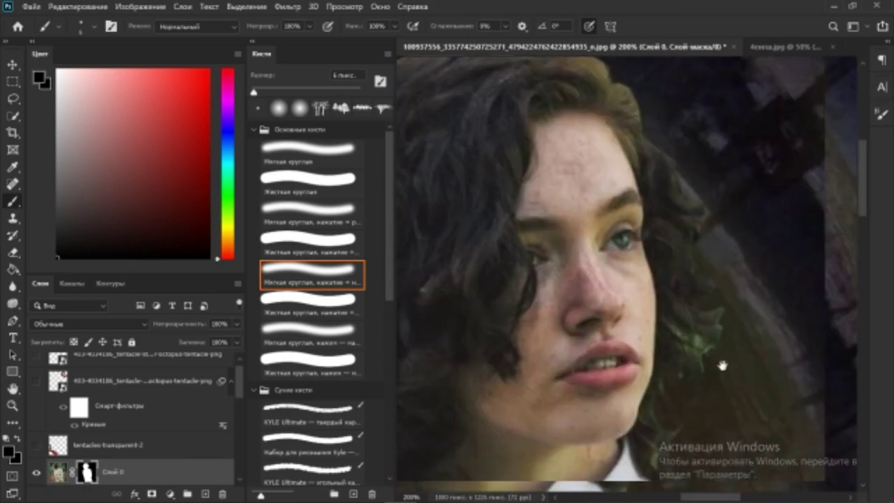
{"action": "scroll", "coordinate": [682, 200], "scroll_direction": "up", "scroll_amount": 2}
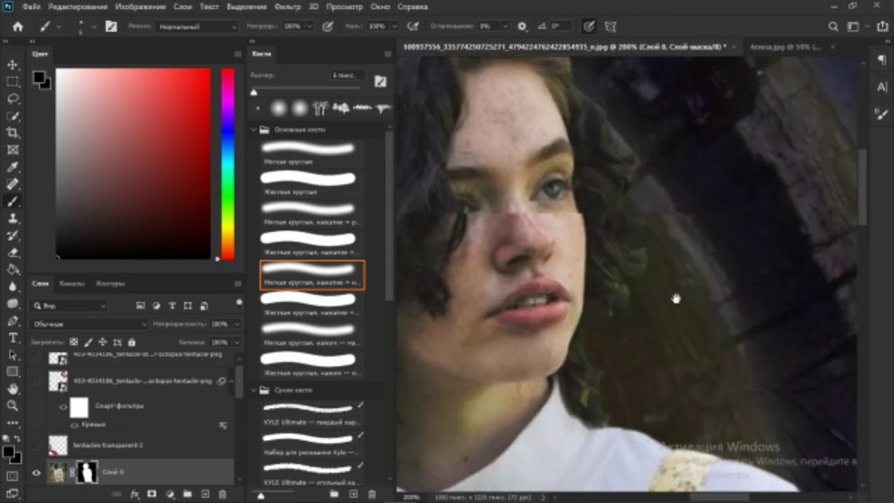
{"action": "scroll", "coordinate": [426, 266], "scroll_direction": "left", "scroll_amount": 5}
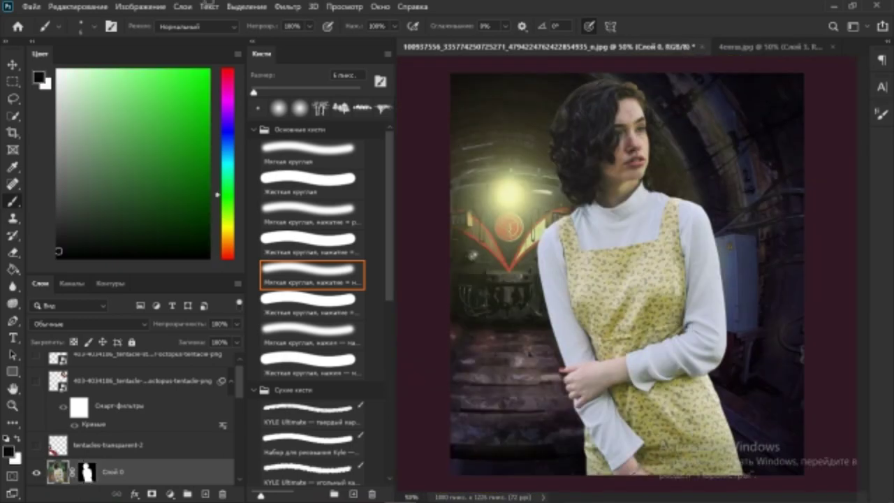
Grade the girl in Camera Raw with Exposure −0.90, Contrast +18, Texture +15, then add Слой 8
{"action": "left_click", "coordinate": [288, 6]}
{"action": "left_click", "coordinate": [335, 85]}
{"action": "left_click_drag", "start_coordinate": [662, 311], "coordinate": [648, 311]}
{"action": "scroll", "coordinate": [662, 280], "scroll_direction": "down", "scroll_amount": 2}
{"action": "left_click_drag", "start_coordinate": [662, 356], "coordinate": [675, 356]}
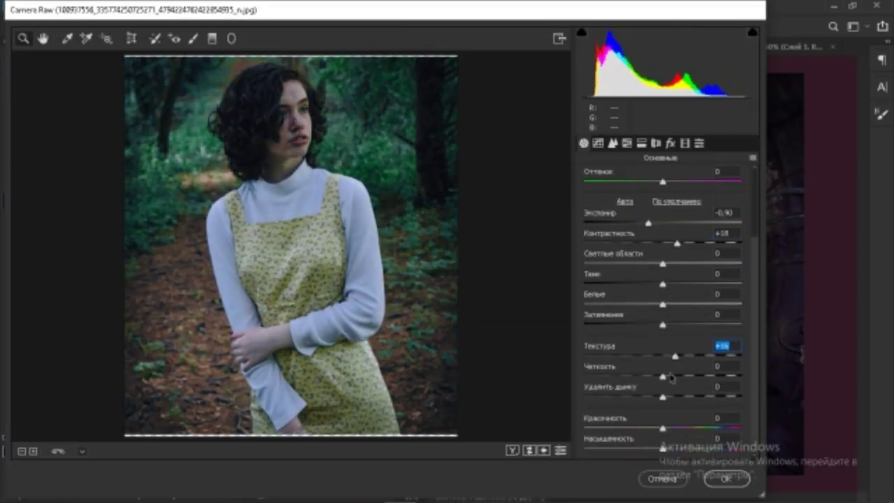
{"action": "scroll", "coordinate": [670, 377], "scroll_direction": "up", "scroll_amount": 1}
{"action": "left_click", "coordinate": [626, 143]}
{"action": "left_click", "coordinate": [647, 178]}
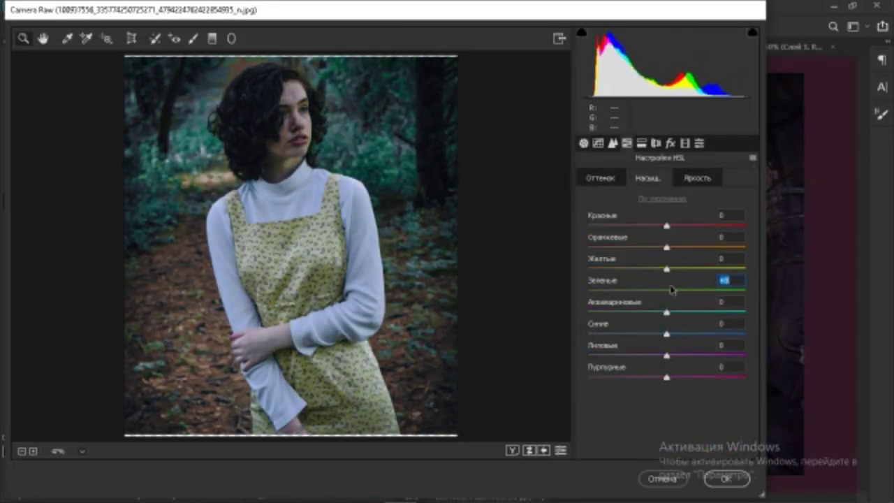
{"action": "left_click", "coordinate": [727, 478]}
{"action": "left_click", "coordinate": [205, 494]}
Fill Слой 8 with black, erase it over the girl, and set its opacity to 57%
{"action": "key", "text": "g"}
{"action": "left_click", "coordinate": [408, 194]}
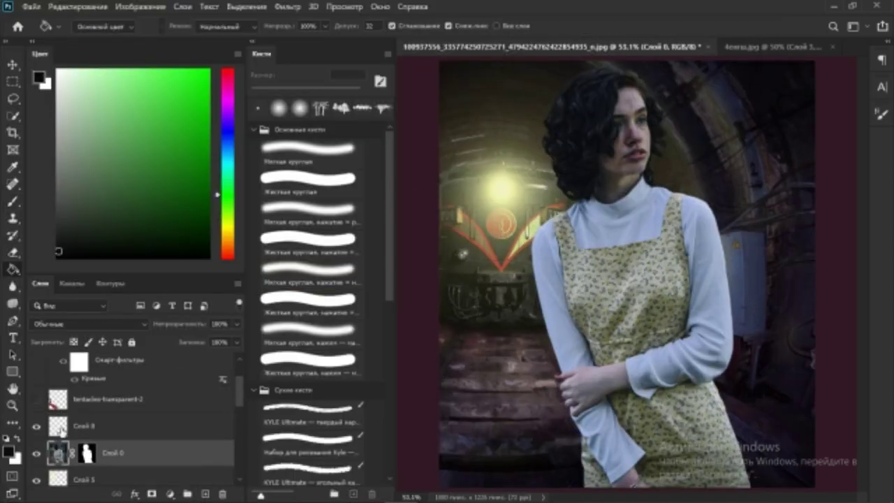
{"action": "left_click", "coordinate": [237, 324]}
{"action": "left_click_drag", "start_coordinate": [237, 341], "coordinate": [210, 343]}
{"action": "right_click", "coordinate": [13, 253]}
{"action": "left_click", "coordinate": [91, 249]}
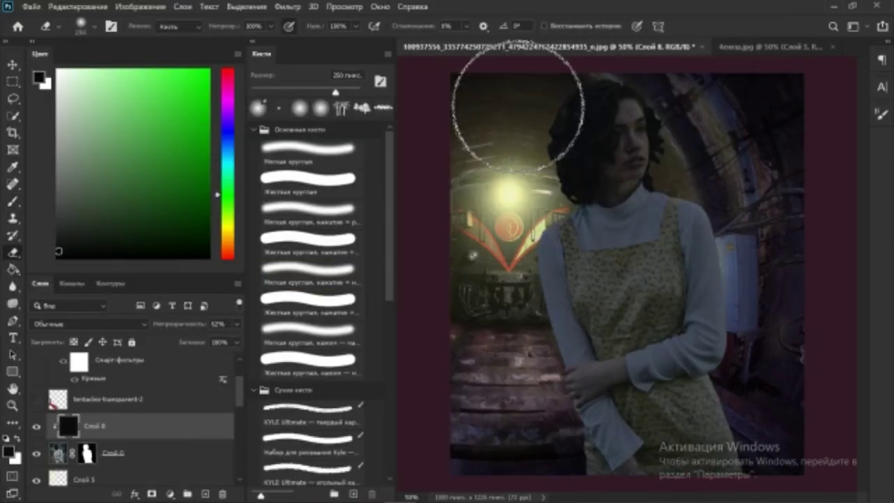
{"action": "mouse_move", "coordinate": [519, 116]}
{"action": "left_mouse_down"}
{"action": "mouse_move", "coordinate": [529, 468]}
{"action": "mouse_move", "coordinate": [549, 136]}
{"action": "mouse_move", "coordinate": [569, 450]}
{"action": "mouse_move", "coordinate": [599, 149]}
{"action": "mouse_move", "coordinate": [769, 339]}
{"action": "left_mouse_up"}
{"action": "key", "text": "ctrl+minus"}
{"action": "left_click_drag", "start_coordinate": [233, 329], "coordinate": [228, 344]}
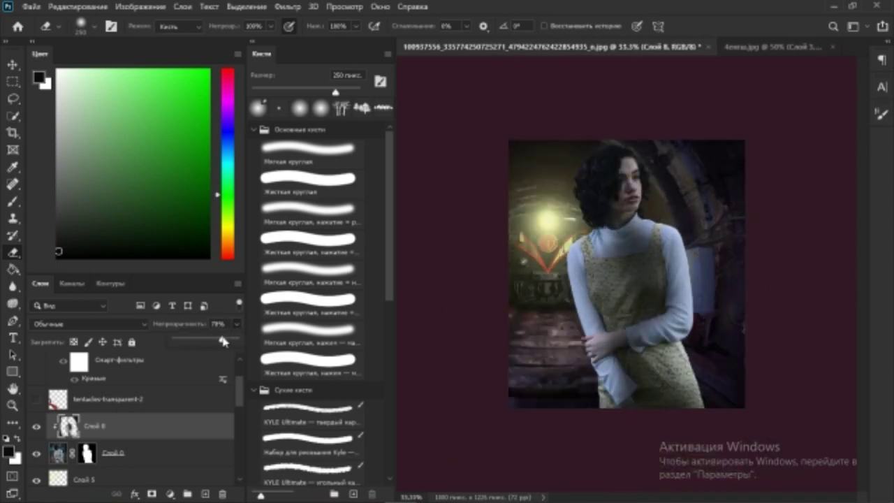
Pick the soft round pressure brush, select the girl's layer, and dismiss Color Balance unchanged
{"action": "key", "text": "b"}
{"action": "left_click", "coordinate": [311, 274]}
{"action": "key", "text": "ctrl+plus"}
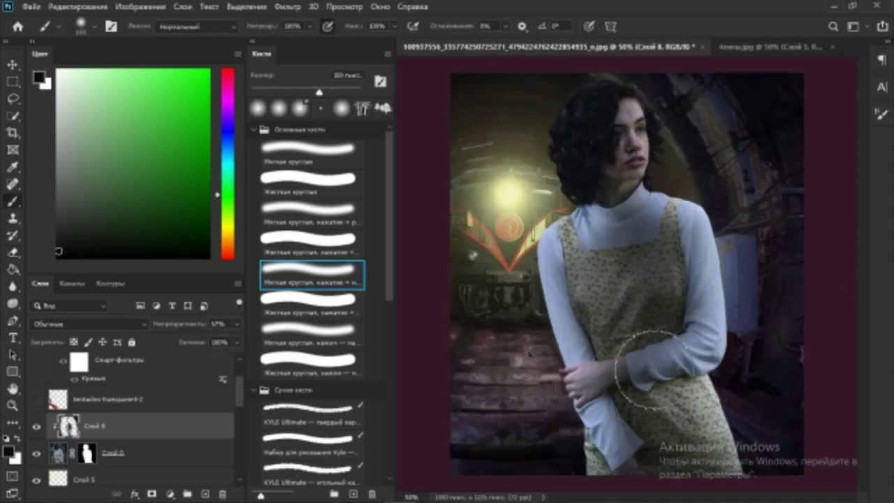
{"action": "key", "text": "e"}
{"action": "key", "text": "ctrl+minus"}
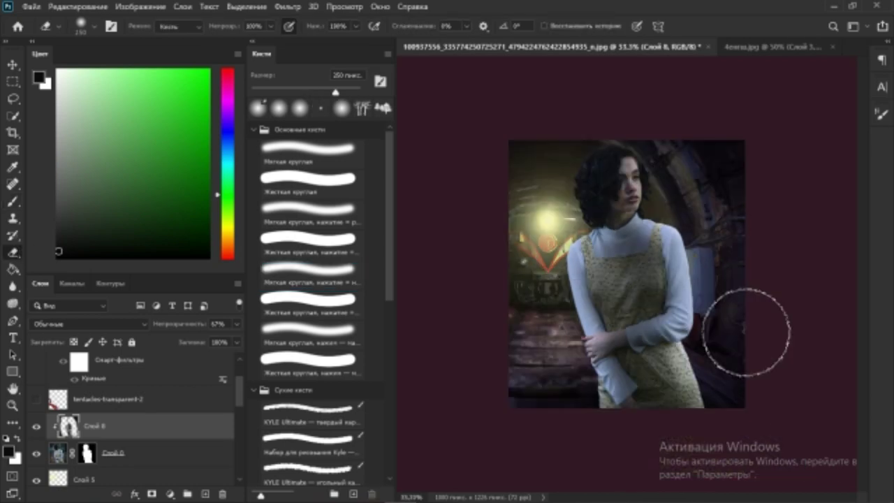
{"action": "key", "text": "ctrl+plus"}
{"action": "key", "text": "alt+bracketleft"}
{"action": "left_click", "coordinate": [141, 6]}
{"action": "key", "text": "ctrl+b"}
{"action": "key", "text": "Escape"}
On new Слой 9, paint a 600 px pale yellow glow behind the girl's head
{"action": "key", "text": "b"}
{"action": "key", "text": "ctrl+shift+alt+n"}
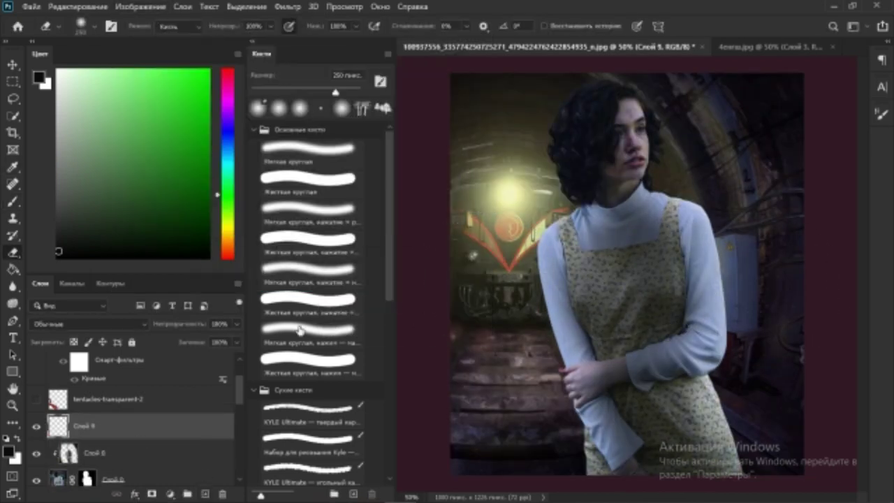
{"action": "left_click", "coordinate": [541, 210], "text": "alt"}
{"action": "key", "text": "bracketright"}
{"action": "key", "text": "bracketright"}
{"action": "key", "text": "bracketright"}
{"action": "left_click_drag", "start_coordinate": [509, 210], "coordinate": [528, 219]}
Add a new layer and trace thin yellow rim-light strokes along the sleeve and fingers with a small brush
{"action": "key", "text": "ctrl+bracketleft"}
{"action": "key", "text": "ctrl+bracketleft"}
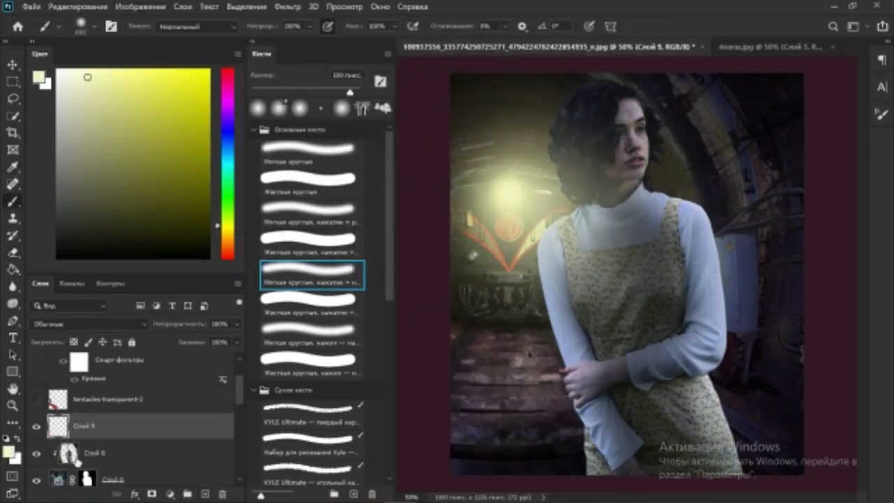
{"action": "scroll", "coordinate": [665, 174], "scroll_direction": "up", "scroll_amount": 3}
{"action": "key", "text": "bracketleft"}
{"action": "key", "text": "bracketleft"}
{"action": "key", "text": "bracketleft"}
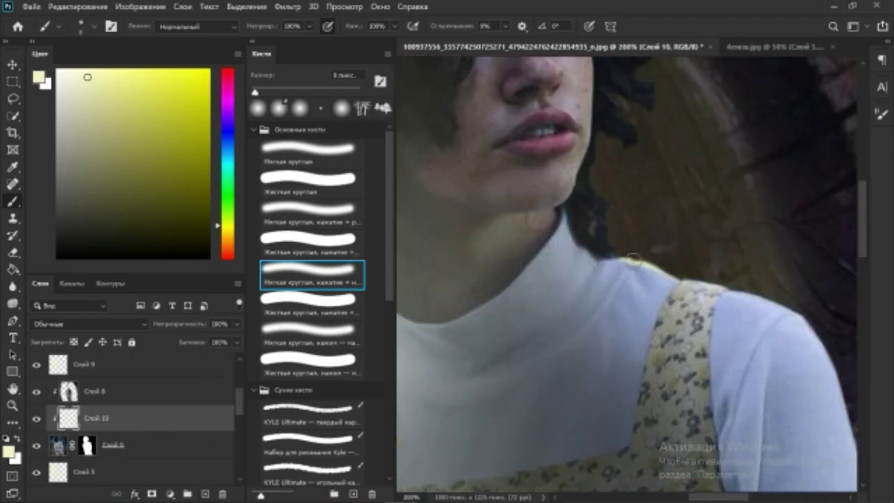
{"action": "scroll", "coordinate": [633, 260], "scroll_direction": "down", "scroll_amount": 2}
{"action": "scroll", "coordinate": [562, 177], "scroll_direction": "right", "scroll_amount": 3}
{"action": "scroll", "coordinate": [767, 359], "scroll_direction": "down", "scroll_amount": 2}
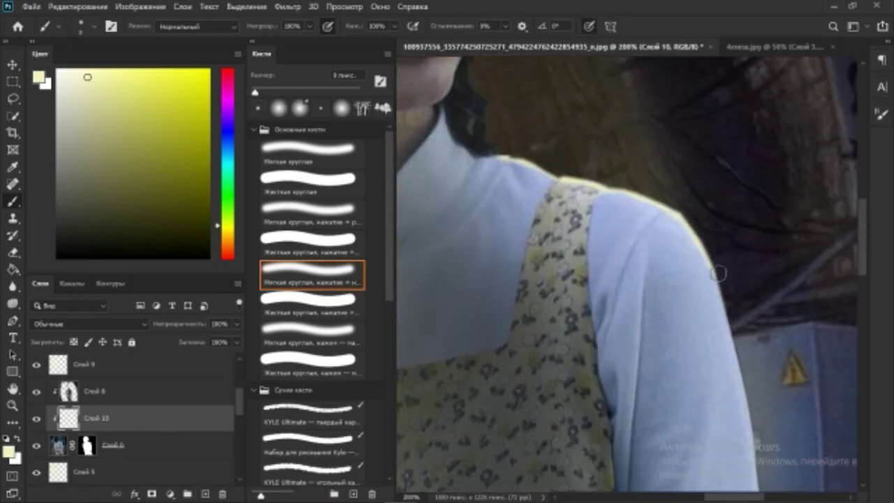
{"action": "scroll", "coordinate": [767, 359], "scroll_direction": "down", "scroll_amount": 2}
{"action": "scroll", "coordinate": [767, 358], "scroll_direction": "down", "scroll_amount": 2}
{"action": "scroll", "coordinate": [750, 280], "scroll_direction": "down", "scroll_amount": 4}
{"action": "scroll", "coordinate": [750, 280], "scroll_direction": "up", "scroll_amount": 2}
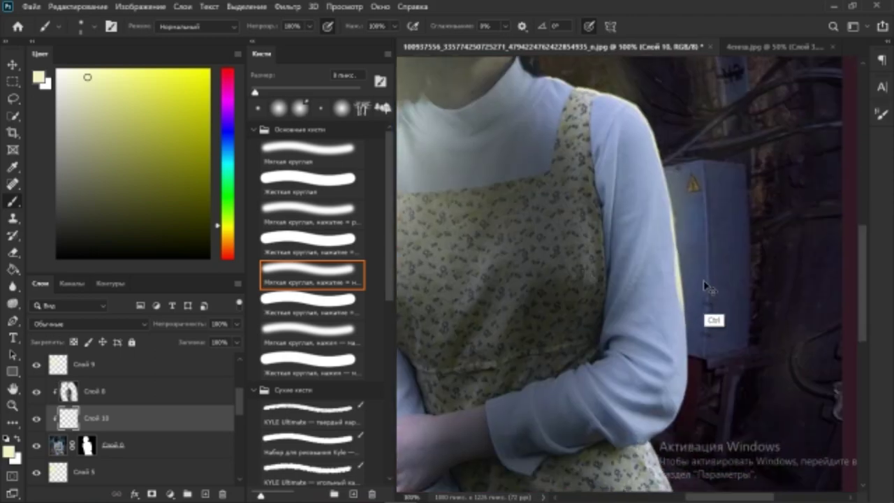
{"action": "scroll", "coordinate": [708, 315], "scroll_direction": "up", "scroll_amount": 2}
{"action": "scroll", "coordinate": [620, 384], "scroll_direction": "down", "scroll_amount": 4}
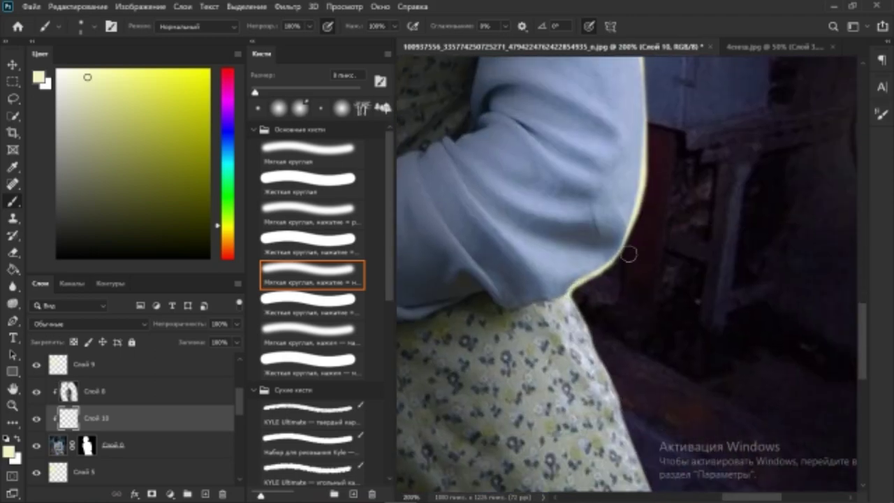
{"action": "scroll", "coordinate": [628, 279], "scroll_direction": "down", "scroll_amount": 2}
{"action": "scroll", "coordinate": [592, 319], "scroll_direction": "down", "scroll_amount": 2}
{"action": "scroll", "coordinate": [580, 272], "scroll_direction": "down", "scroll_amount": 2}
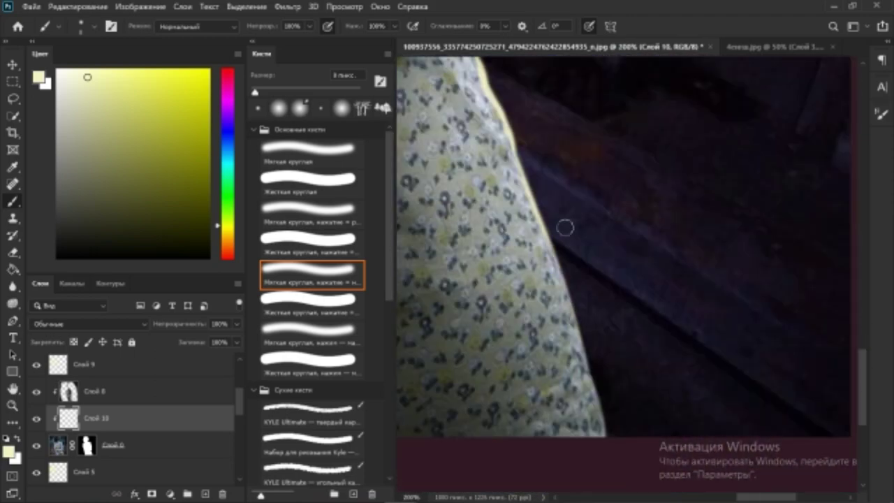
{"action": "scroll", "coordinate": [615, 301], "scroll_direction": "down", "scroll_amount": 3}
{"action": "scroll", "coordinate": [657, 367], "scroll_direction": "down", "scroll_amount": 2}
{"action": "scroll", "coordinate": [619, 334], "scroll_direction": "up", "scroll_amount": 4}
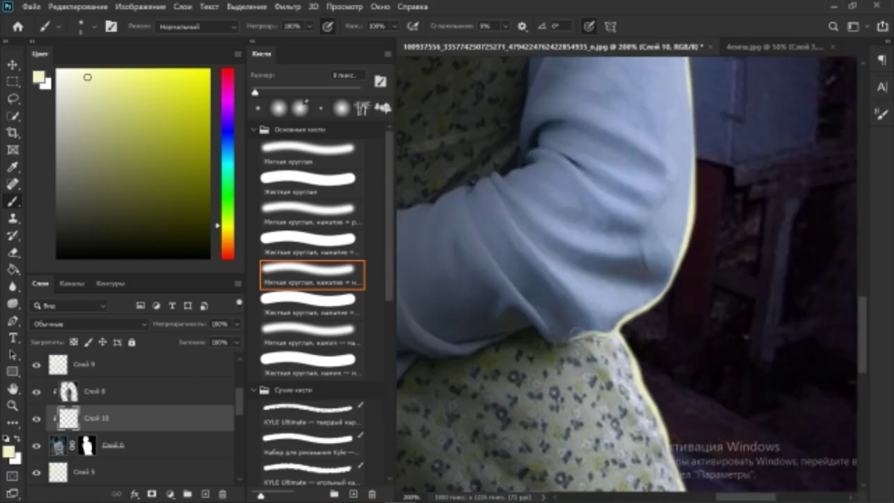
{"action": "scroll", "coordinate": [574, 331], "scroll_direction": "up", "scroll_amount": 3}
{"action": "scroll", "coordinate": [567, 199], "scroll_direction": "up", "scroll_amount": 3}
{"action": "scroll", "coordinate": [496, 167], "scroll_direction": "up", "scroll_amount": 3}
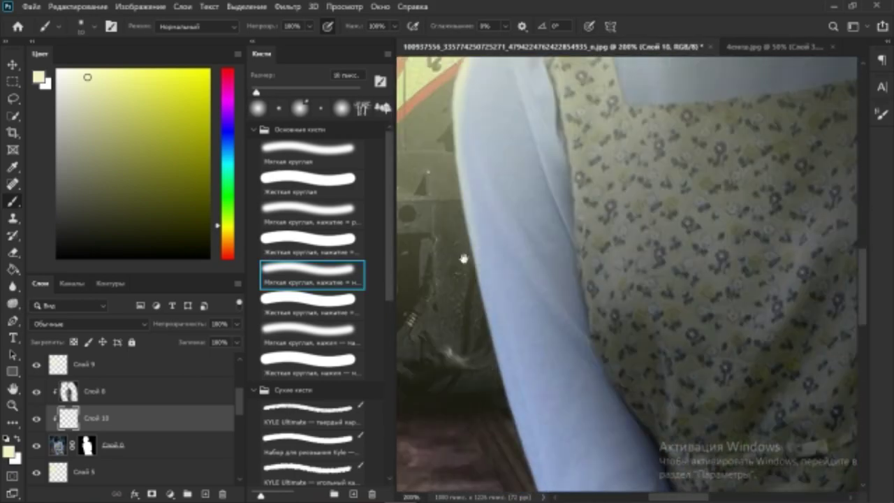
Switch to a different brush tip and continue the yellow rim light along the dress edge
{"action": "key", "text": "F5"}
{"action": "left_click", "coordinate": [796, 156]}
{"action": "key", "text": "F5"}
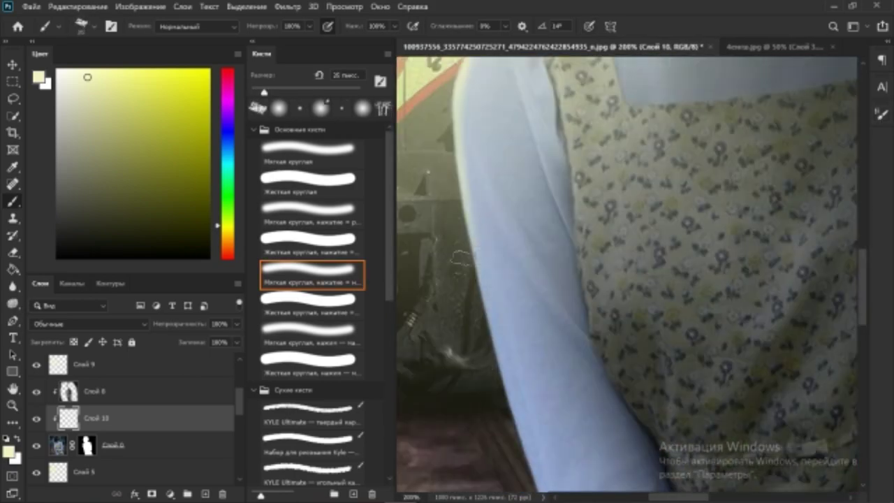
{"action": "scroll", "coordinate": [448, 273], "scroll_direction": "down", "scroll_amount": 3}
{"action": "scroll", "coordinate": [515, 284], "scroll_direction": "down", "scroll_amount": 1}
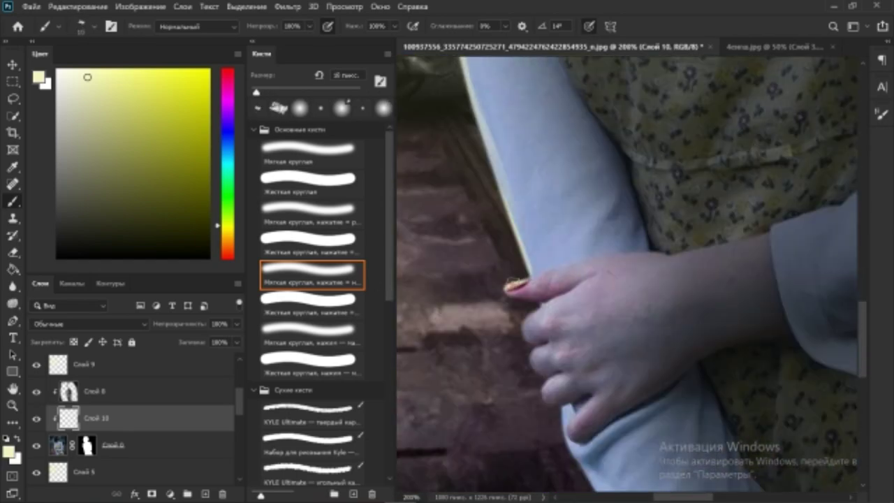
{"action": "scroll", "coordinate": [535, 297], "scroll_direction": "down", "scroll_amount": 1}
{"action": "scroll", "coordinate": [534, 297], "scroll_direction": "down", "scroll_amount": 1}
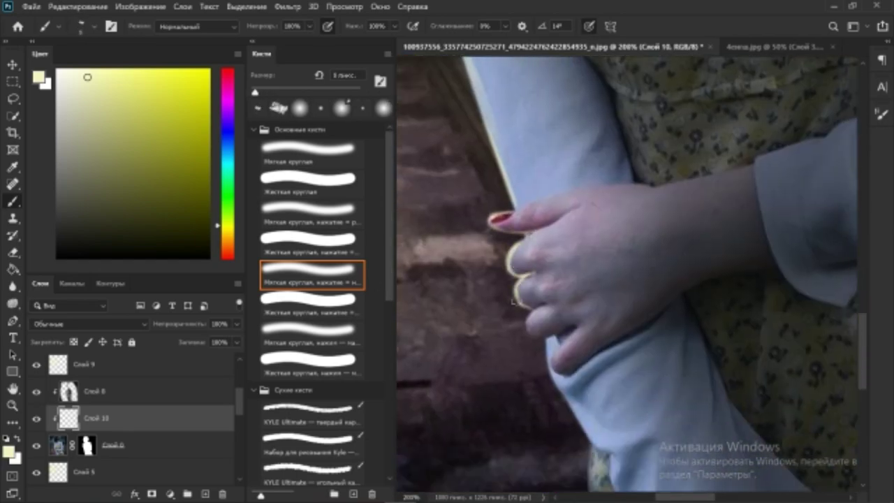
{"action": "scroll", "coordinate": [534, 297], "scroll_direction": "down", "scroll_amount": 1}
{"action": "scroll", "coordinate": [532, 317], "scroll_direction": "down", "scroll_amount": 1}
Soften the painted rim light into a glow with the Blur tool, alternating with the Brush
{"action": "left_click", "coordinate": [12, 287]}
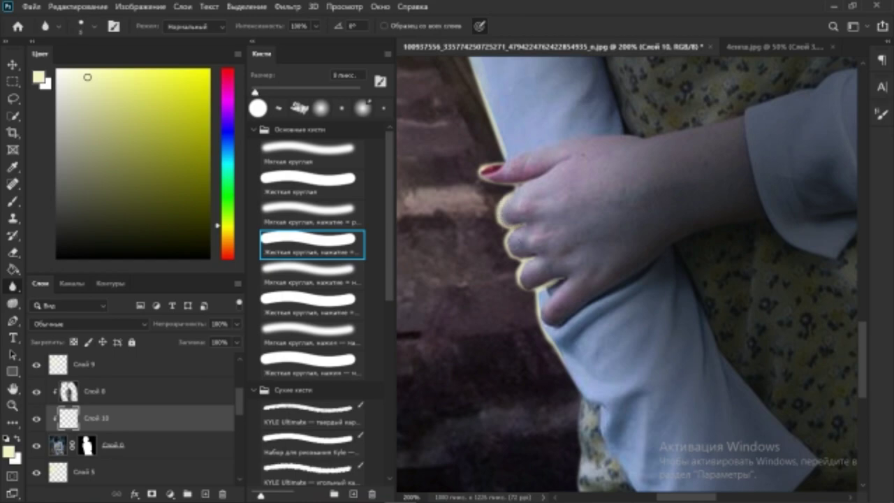
{"action": "scroll", "coordinate": [587, 271], "scroll_direction": "down", "scroll_amount": 2}
{"action": "scroll", "coordinate": [538, 278], "scroll_direction": "down", "scroll_amount": 2}
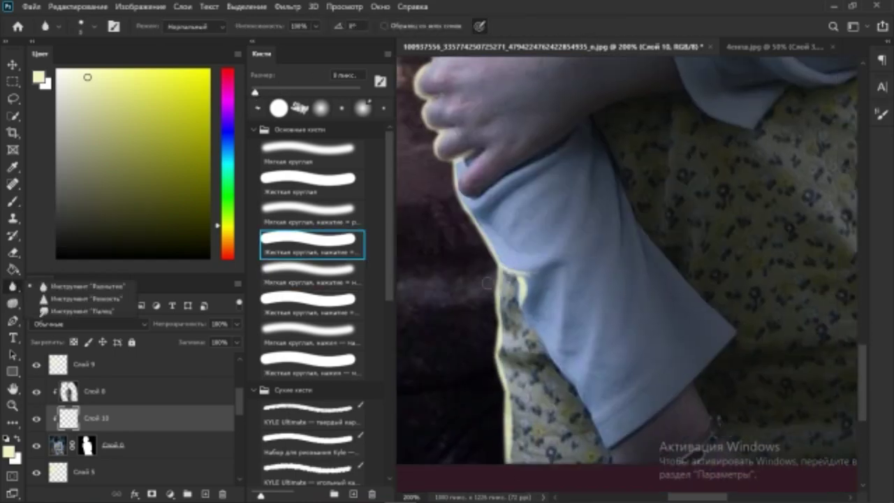
{"action": "key", "text": "b"}
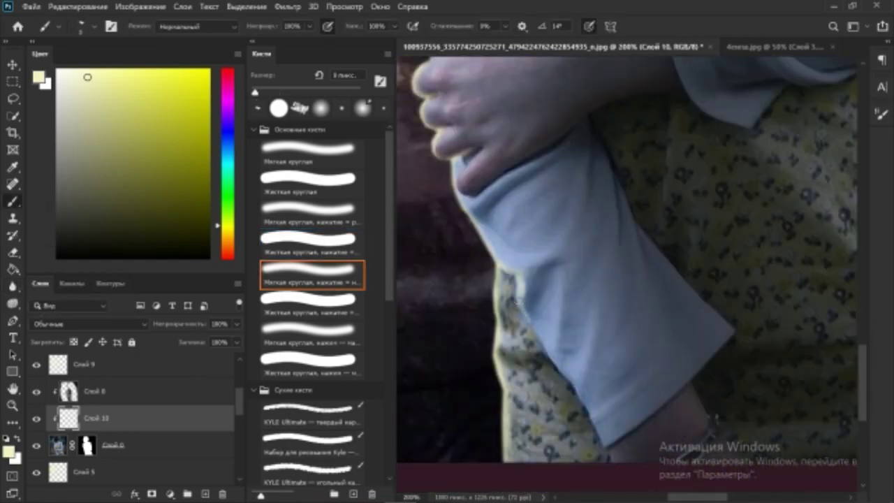
{"action": "right_click", "coordinate": [16, 202]}
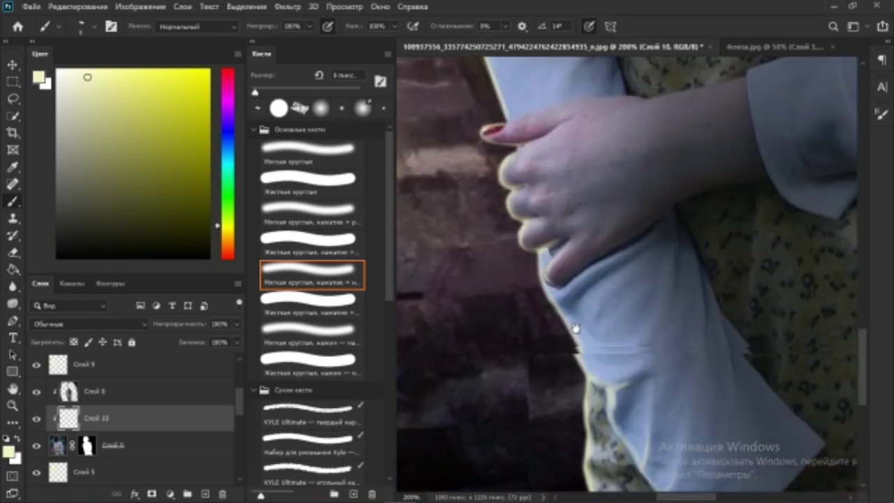
{"action": "scroll", "coordinate": [641, 286], "scroll_direction": "up", "scroll_amount": 3}
{"action": "left_click", "coordinate": [13, 286]}
{"action": "scroll", "coordinate": [629, 280], "scroll_direction": "down", "scroll_amount": 3}
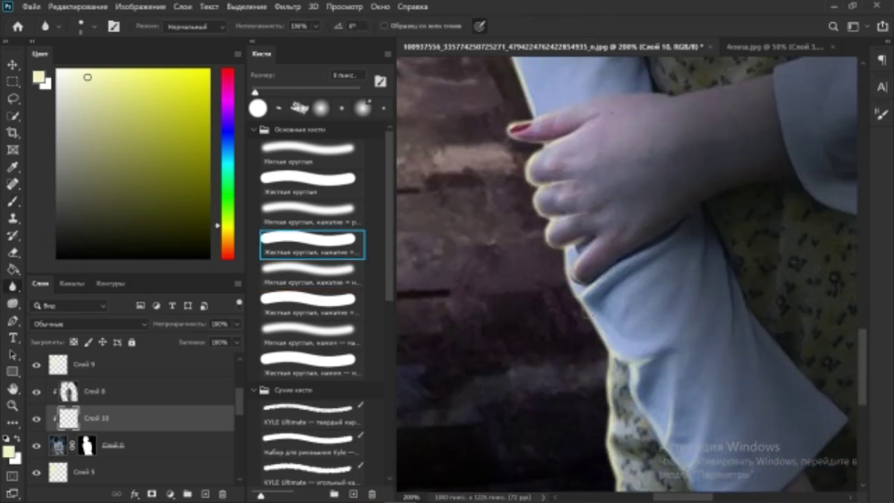
{"action": "key", "text": "b"}
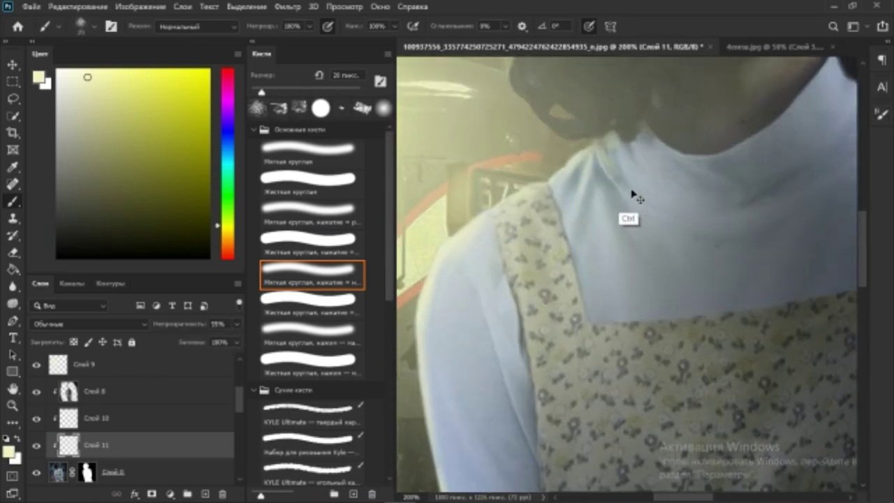
Fit the whole image in view and turn Слой 8 back on to darken the dress
{"action": "scroll", "coordinate": [571, 216], "scroll_direction": "down", "scroll_amount": 5}
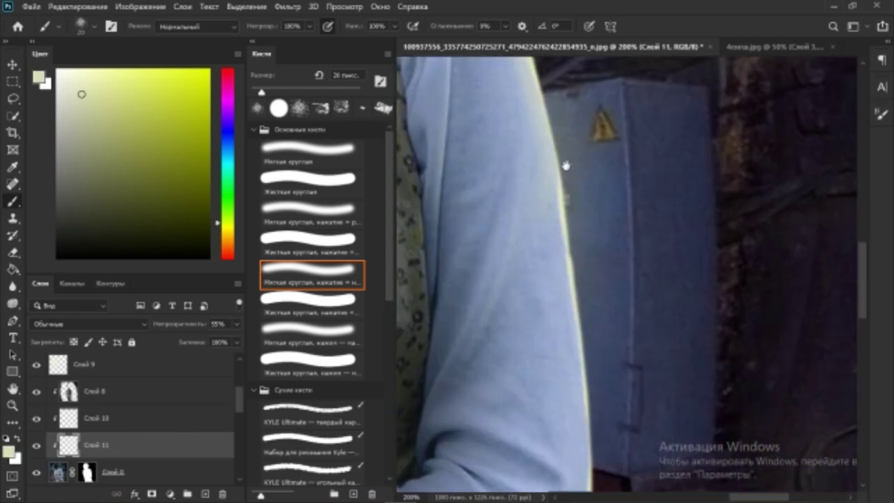
{"action": "mouse_move", "coordinate": [646, 264]}
{"action": "left_mouse_down"}
{"action": "mouse_move", "coordinate": [600, 218]}
{"action": "mouse_move", "coordinate": [587, 126]}
{"action": "left_mouse_up"}
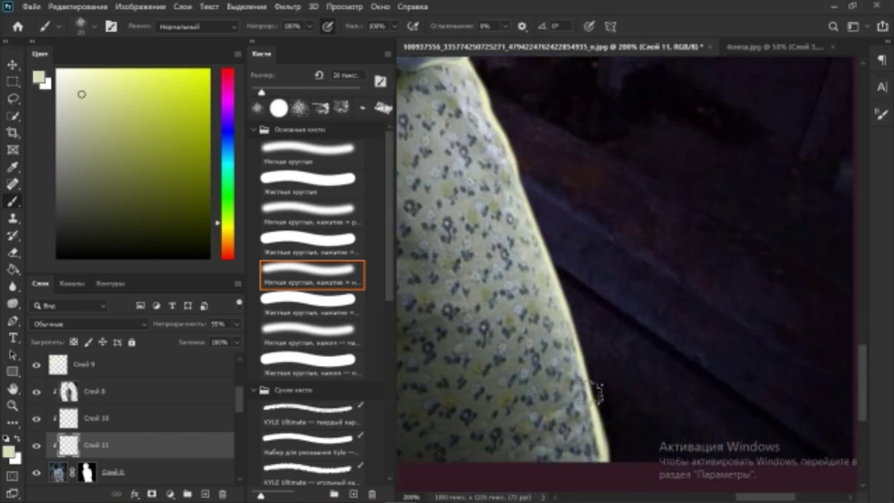
{"action": "key", "text": "ctrl+0"}
{"action": "left_click", "coordinate": [36, 391]}
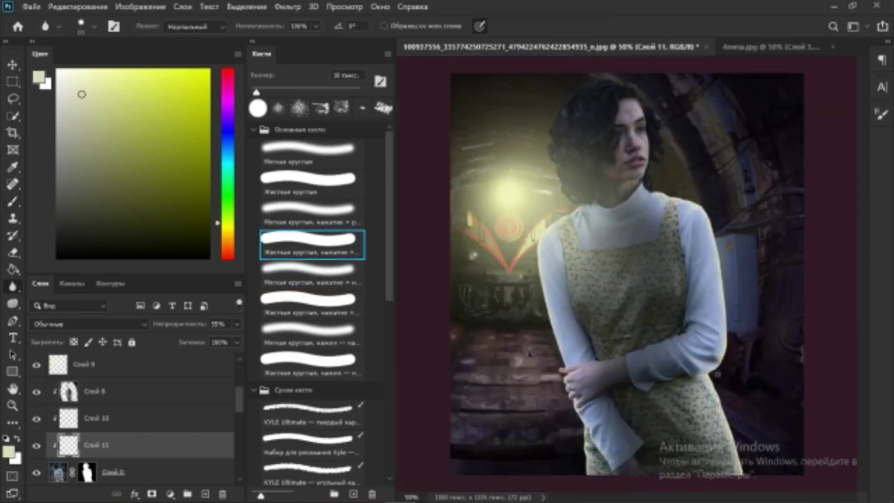
{"action": "key", "text": "b"}
Paint a 400 px soft glow around the girl's right side and hair on Слой 5
{"action": "key", "text": "ctrl+plus"}
{"action": "left_click", "coordinate": [882, 115]}
{"action": "left_click", "coordinate": [881, 118]}
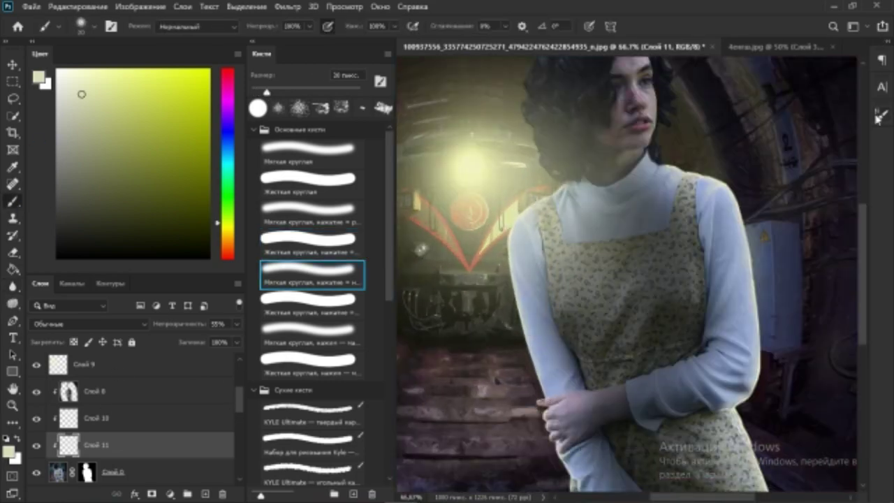
{"action": "key", "text": "bracketright"}
{"action": "key", "text": "bracketright"}
{"action": "key", "text": "bracketright"}
{"action": "scroll", "coordinate": [639, 379], "scroll_direction": "down", "scroll_amount": 3}
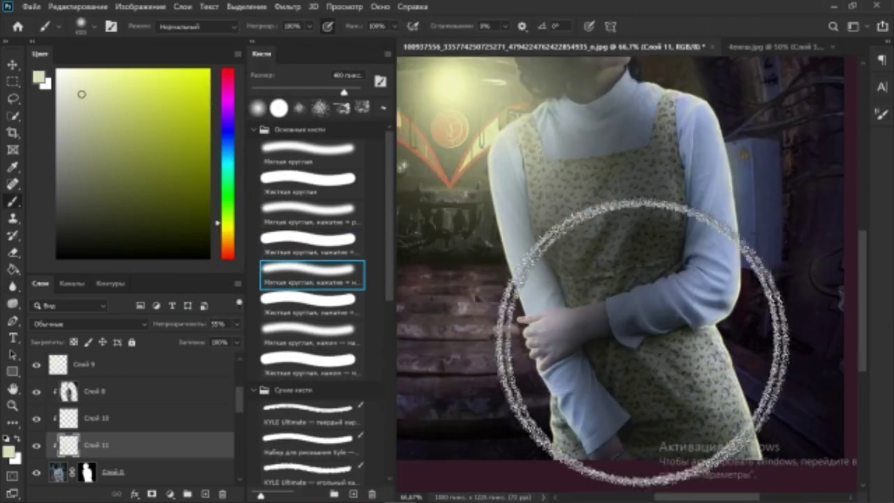
{"action": "scroll", "coordinate": [765, 343], "scroll_direction": "up", "scroll_amount": 3}
{"action": "key", "text": "ctrl+minus"}
{"action": "scroll", "coordinate": [140, 419], "scroll_direction": "down", "scroll_amount": 3}
{"action": "left_click", "coordinate": [84, 415]}
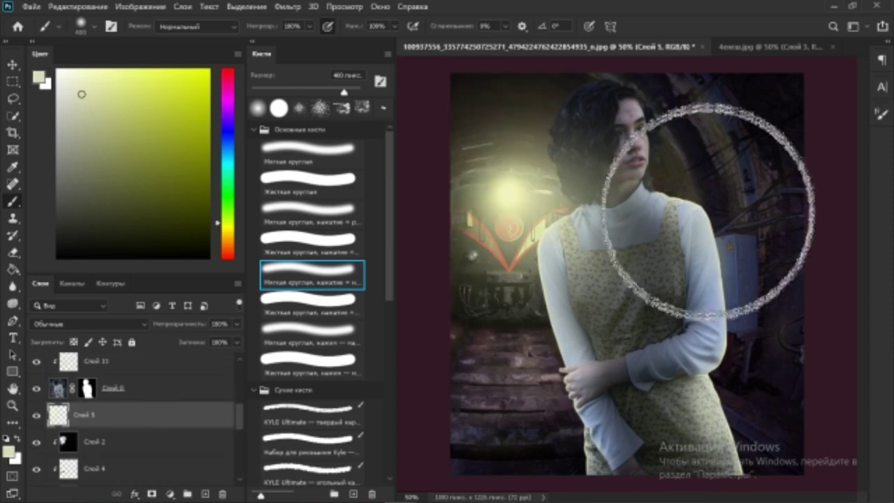
{"action": "mouse_move", "coordinate": [683, 248]}
{"action": "left_mouse_down"}
{"action": "mouse_move", "coordinate": [529, 200]}
{"action": "mouse_move", "coordinate": [689, 79]}
{"action": "mouse_move", "coordinate": [568, 189]}
{"action": "mouse_move", "coordinate": [662, 398]}
{"action": "left_mouse_up"}
Blur the edges of the Слой 10 rim light
{"action": "scroll", "coordinate": [139, 419], "scroll_direction": "up", "scroll_amount": 2}
{"action": "left_click", "coordinate": [84, 405]}
{"action": "left_click", "coordinate": [13, 286]}
{"action": "scroll", "coordinate": [669, 205], "scroll_direction": "up", "scroll_amount": 1}
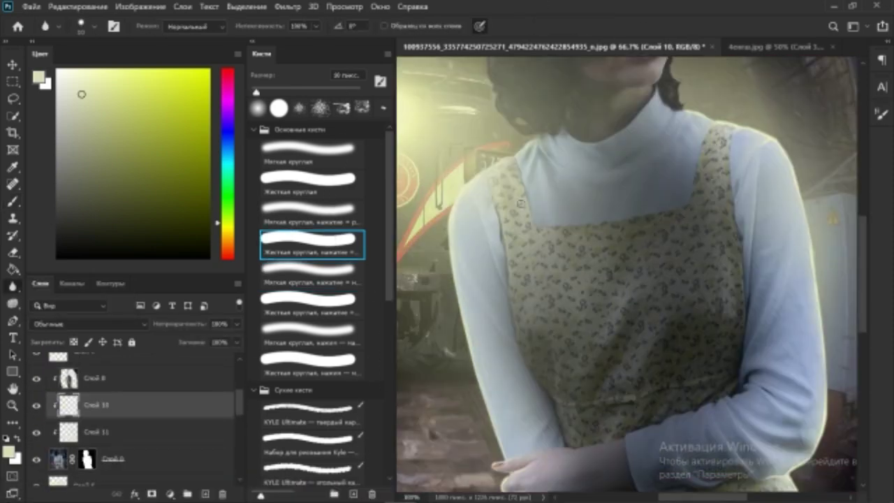
{"action": "scroll", "coordinate": [669, 205], "scroll_direction": "up", "scroll_amount": 1}
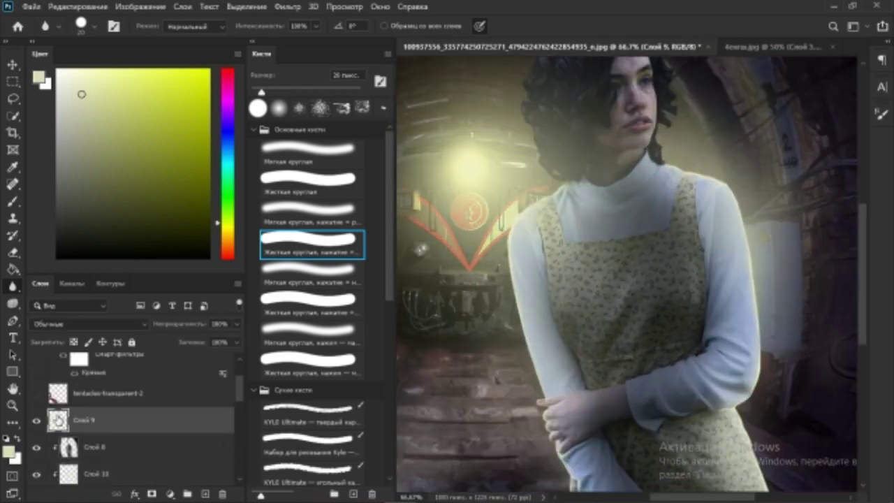
Settle on a fine round strand brush tip for painting hair
{"action": "left_click", "coordinate": [760, 160]}
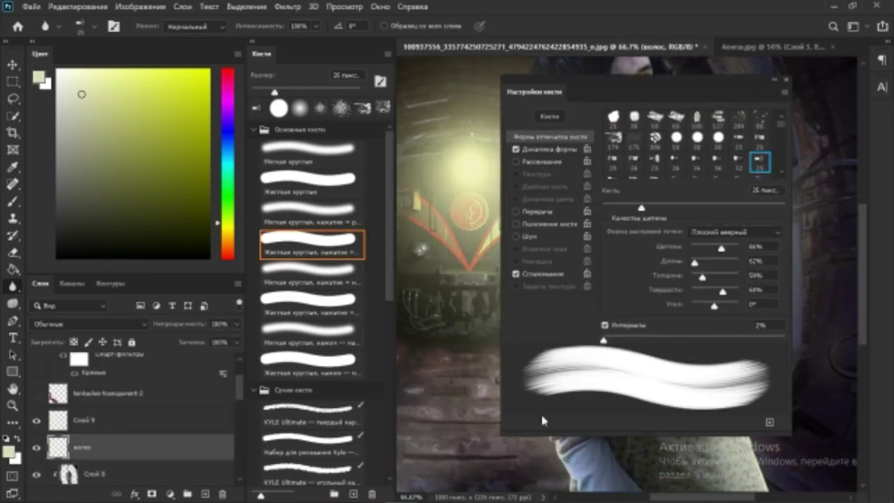
{"action": "left_click", "coordinate": [846, 110]}
{"action": "left_click", "coordinate": [882, 113]}
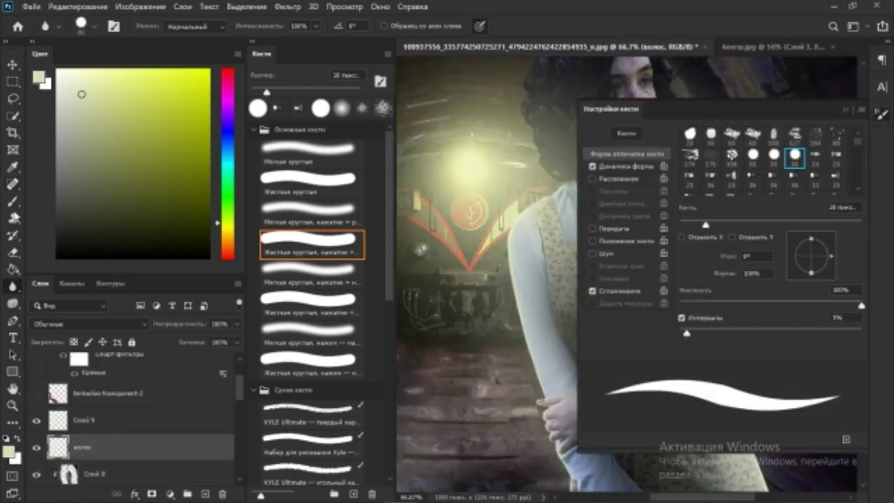
{"action": "left_click", "coordinate": [836, 183]}
{"action": "left_click", "coordinate": [732, 180]}
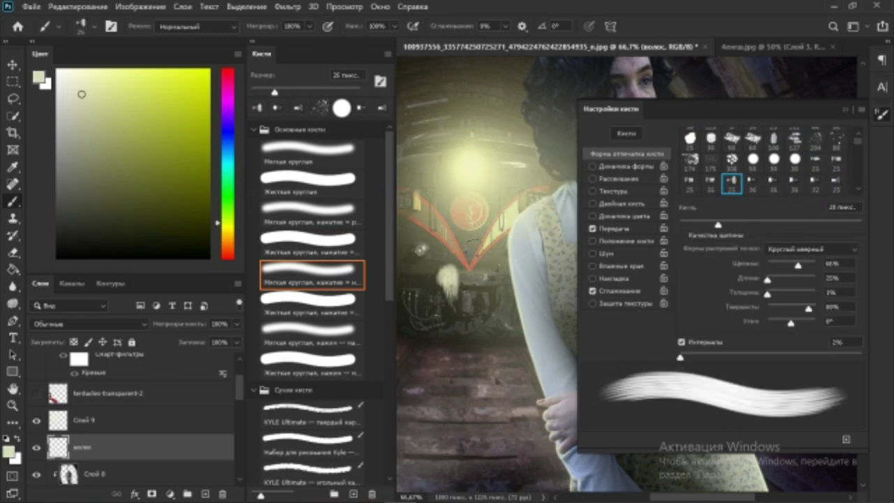
{"action": "left_click", "coordinate": [845, 110]}
Shrink the brush to 1 px, pick up the dark hair colour, and choose a thin strand tip
{"action": "scroll", "coordinate": [614, 256], "scroll_direction": "up", "scroll_amount": 2, "text": "alt"}
{"action": "scroll", "coordinate": [241, 403], "scroll_direction": "down", "scroll_amount": 2}
{"action": "scroll", "coordinate": [241, 403], "scroll_direction": "up", "scroll_amount": 2}
{"action": "scroll", "coordinate": [495, 205], "scroll_direction": "up", "scroll_amount": 3}
{"action": "scroll", "coordinate": [583, 226], "scroll_direction": "left", "scroll_amount": 2}
{"action": "key", "text": "bracketleft"}
{"action": "key", "text": "bracketleft"}
{"action": "key", "text": "bracketleft"}
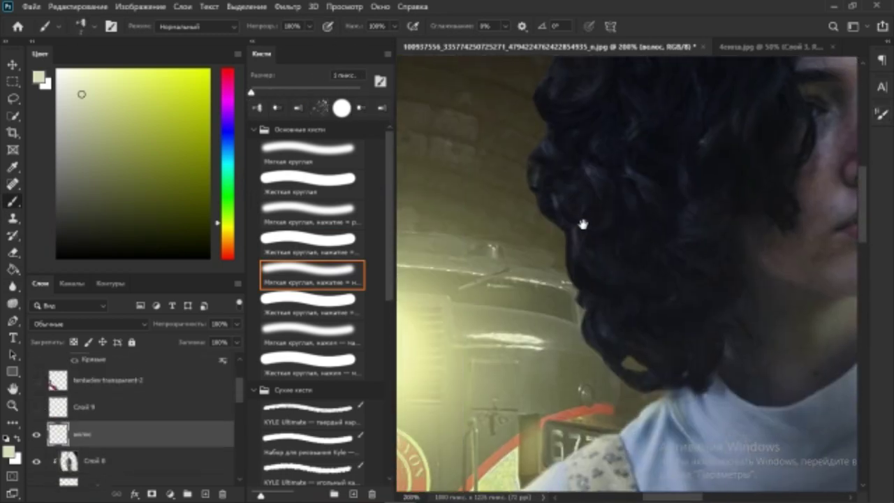
{"action": "left_click", "coordinate": [591, 267], "text": "alt"}
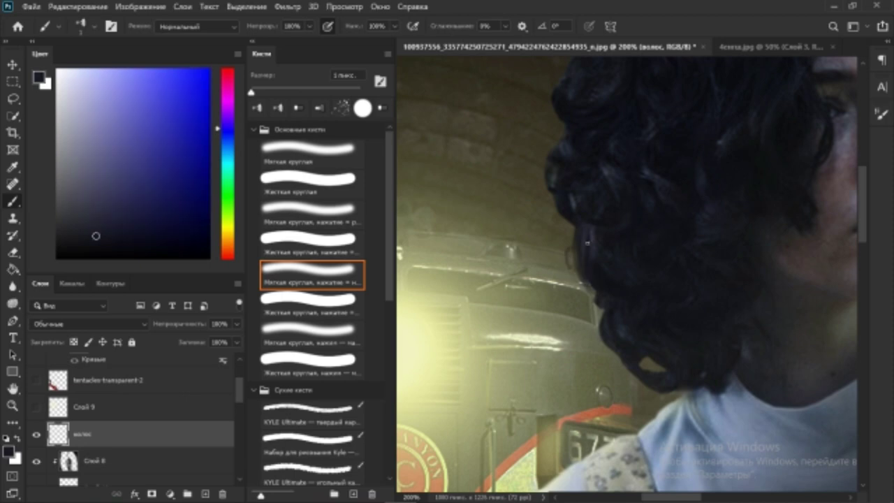
{"action": "left_click", "coordinate": [882, 113]}
{"action": "left_click", "coordinate": [834, 178]}
{"action": "scroll", "coordinate": [531, 210], "scroll_direction": "down", "scroll_amount": 2}
{"action": "left_click", "coordinate": [883, 113]}
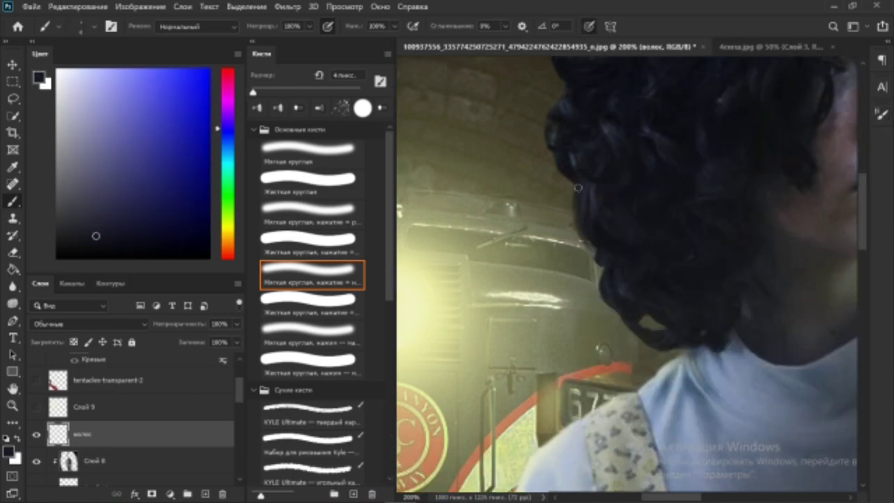
Sample dark blue, violet and blue-grey hair tones along the hair edge and upper curls
{"action": "left_click", "coordinate": [612, 278], "text": "alt"}
{"action": "left_click_drag", "start_coordinate": [612, 278], "coordinate": [537, 198]}
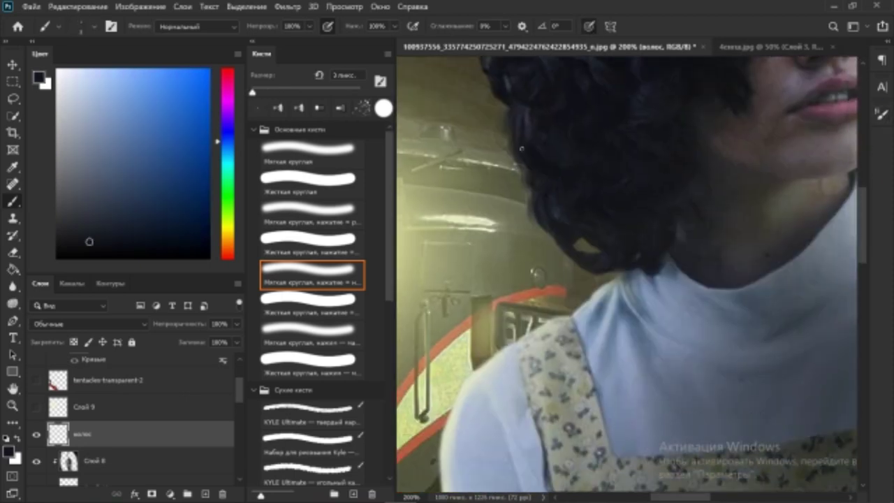
{"action": "left_click", "coordinate": [579, 246], "text": "alt"}
{"action": "left_click", "coordinate": [569, 237], "text": "alt"}
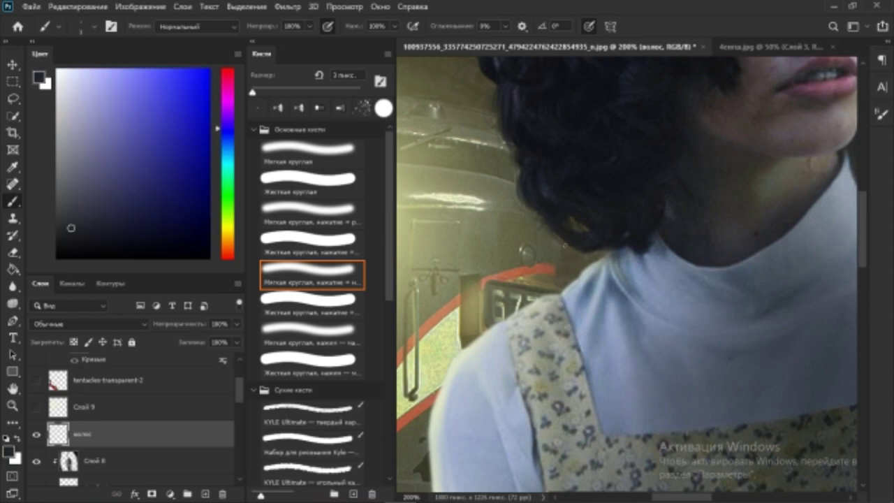
{"action": "left_click_drag", "start_coordinate": [566, 241], "coordinate": [593, 266]}
{"action": "left_click", "coordinate": [547, 271], "text": "alt"}
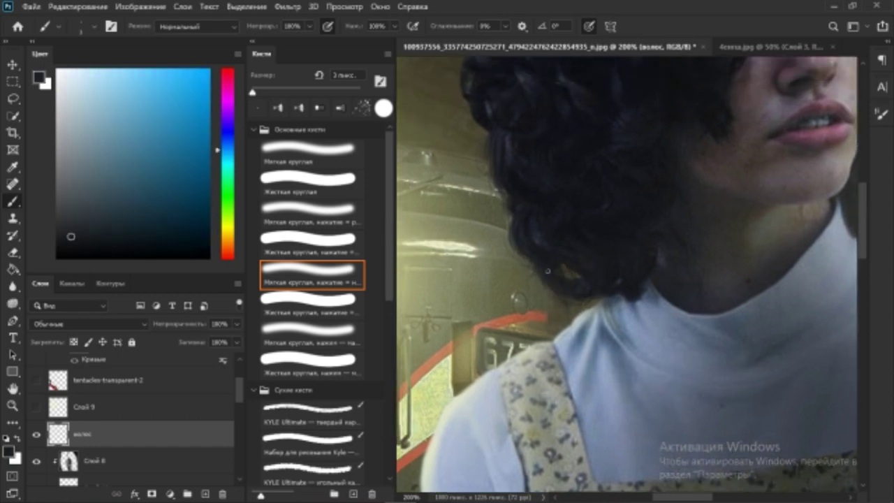
{"action": "left_click", "coordinate": [587, 259], "text": "alt"}
{"action": "left_click_drag", "start_coordinate": [493, 138], "coordinate": [573, 264]}
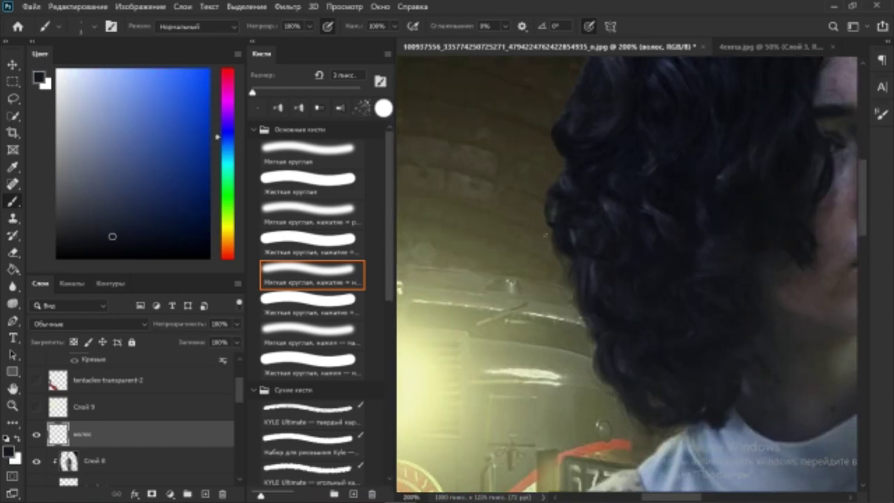
{"action": "mouse_move", "coordinate": [544, 234]}
{"action": "left_mouse_down"}
{"action": "mouse_move", "coordinate": [545, 224]}
{"action": "mouse_move", "coordinate": [528, 238]}
{"action": "left_mouse_up"}
{"action": "left_click", "coordinate": [545, 225], "text": "alt"}
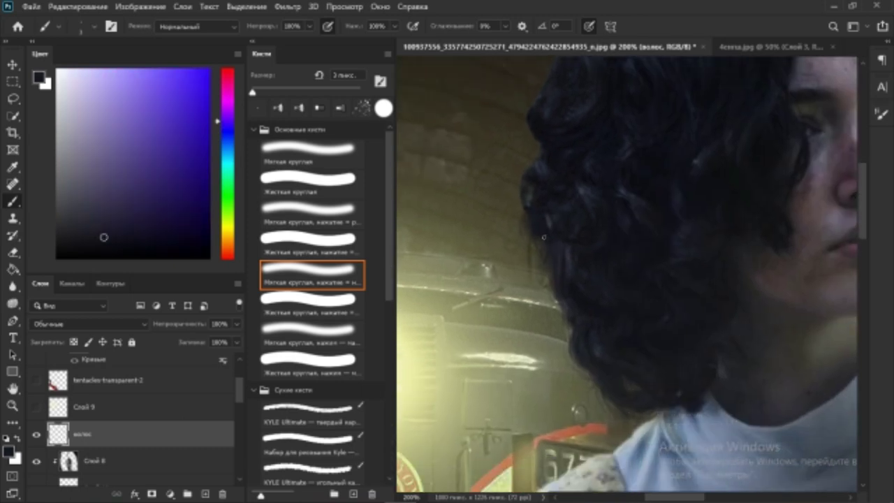
{"action": "left_click_drag", "start_coordinate": [523, 205], "coordinate": [545, 253]}
{"action": "left_click", "coordinate": [545, 257], "text": "alt"}
{"action": "left_click", "coordinate": [554, 227], "text": "alt"}
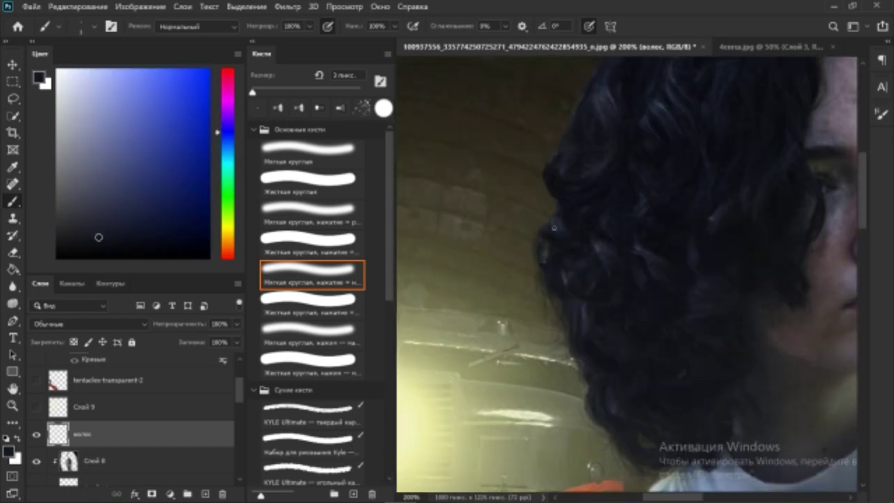
{"action": "scroll", "coordinate": [562, 202], "scroll_direction": "up", "scroll_amount": 1}
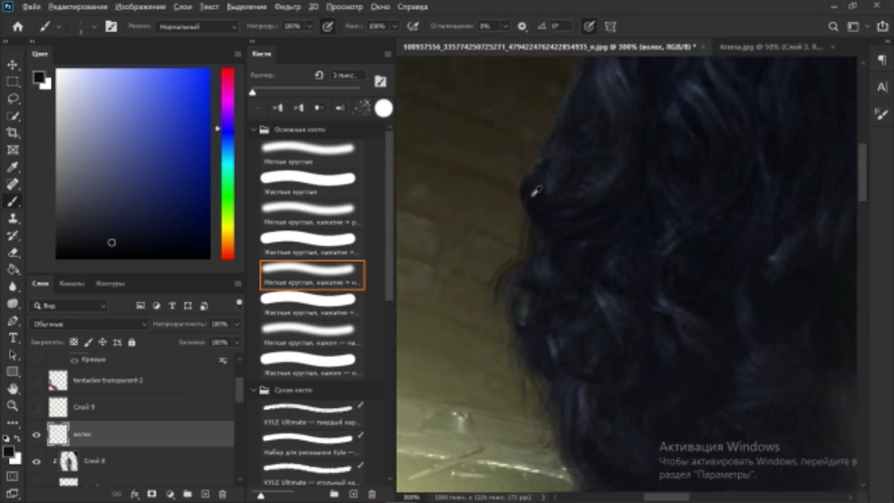
{"action": "left_click", "coordinate": [526, 207], "text": "alt"}
Paint thin strands along the hair edge, resampling tones near the forehead, eyes and face
{"action": "mouse_move", "coordinate": [527, 206]}
{"action": "left_mouse_down"}
{"action": "mouse_move", "coordinate": [562, 235]}
{"action": "mouse_move", "coordinate": [555, 208]}
{"action": "mouse_move", "coordinate": [538, 216]}
{"action": "left_mouse_up"}
{"action": "left_click", "coordinate": [530, 209], "text": "alt"}
{"action": "left_click", "coordinate": [538, 216], "text": "alt"}
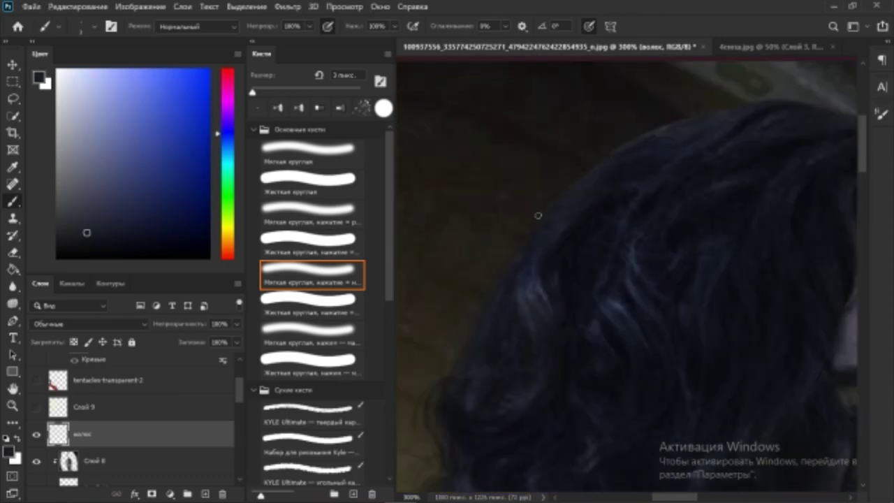
{"action": "scroll", "coordinate": [535, 216], "scroll_direction": "up", "scroll_amount": 2}
{"action": "left_click", "coordinate": [537, 255], "text": "alt"}
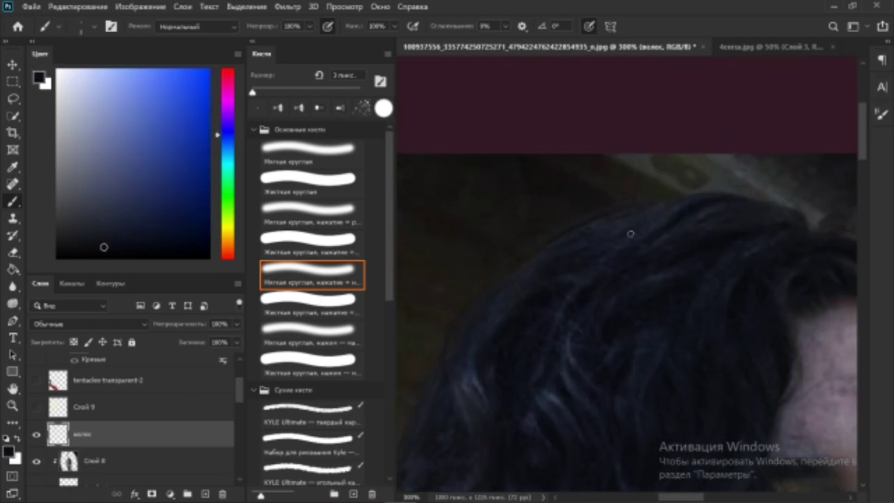
{"action": "scroll", "coordinate": [538, 204], "scroll_direction": "down", "scroll_amount": 1}
{"action": "left_click", "coordinate": [522, 209], "text": "alt"}
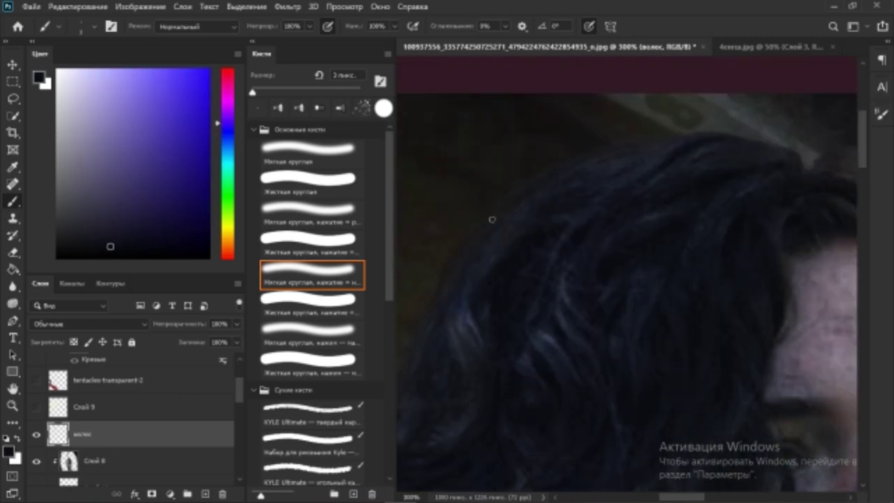
{"action": "scroll", "coordinate": [492, 219], "scroll_direction": "right", "scroll_amount": 3}
{"action": "left_click", "coordinate": [589, 208], "text": "alt"}
{"action": "scroll", "coordinate": [545, 161], "scroll_direction": "down", "scroll_amount": 2}
{"action": "left_click", "coordinate": [533, 147], "text": "alt"}
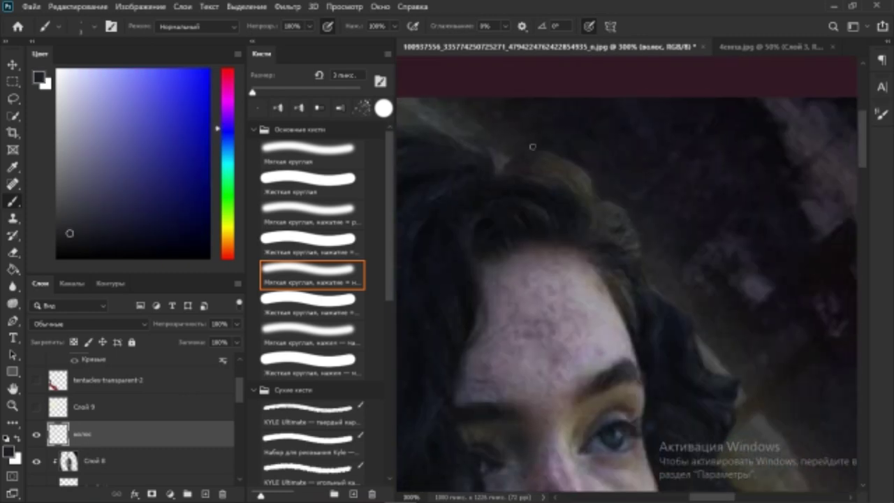
{"action": "left_click", "coordinate": [584, 183], "text": "alt"}
{"action": "scroll", "coordinate": [577, 222], "scroll_direction": "up", "scroll_amount": 1}
{"action": "scroll", "coordinate": [577, 222], "scroll_direction": "left", "scroll_amount": 1}
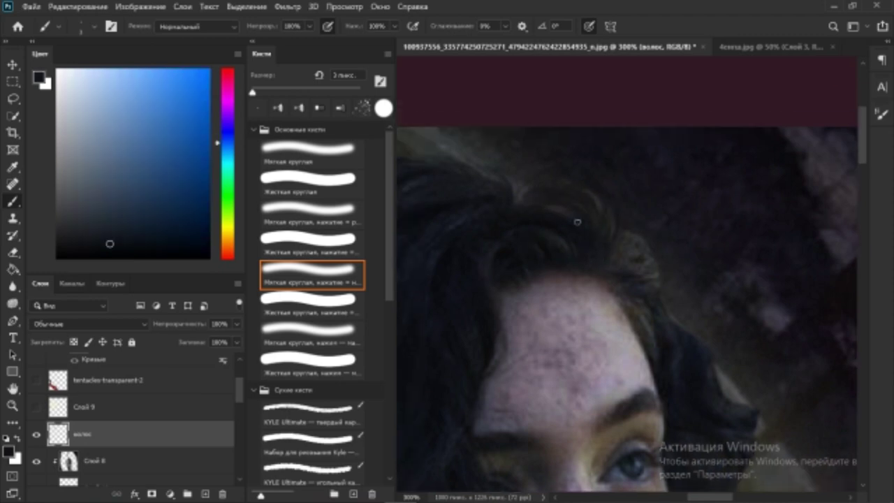
{"action": "scroll", "coordinate": [524, 196], "scroll_direction": "down", "scroll_amount": 2}
{"action": "scroll", "coordinate": [524, 195], "scroll_direction": "right", "scroll_amount": 2}
{"action": "left_click", "coordinate": [525, 208], "text": "alt"}
{"action": "left_click", "coordinate": [526, 136], "text": "alt"}
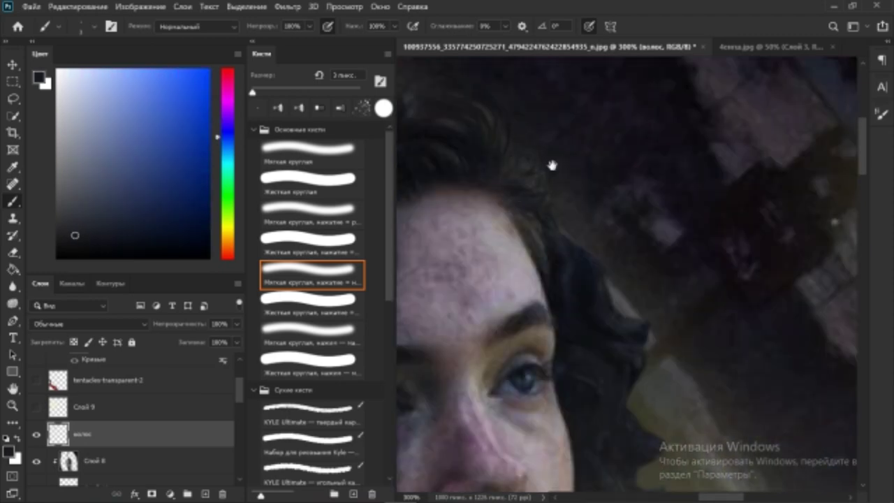
Sample lighter hair tones near the lips and jaw for the lower strands
{"action": "scroll", "coordinate": [547, 164], "scroll_direction": "down", "scroll_amount": 2}
{"action": "scroll", "coordinate": [547, 163], "scroll_direction": "right", "scroll_amount": 1}
{"action": "scroll", "coordinate": [505, 150], "scroll_direction": "up", "scroll_amount": 1}
{"action": "scroll", "coordinate": [547, 175], "scroll_direction": "down", "scroll_amount": 2}
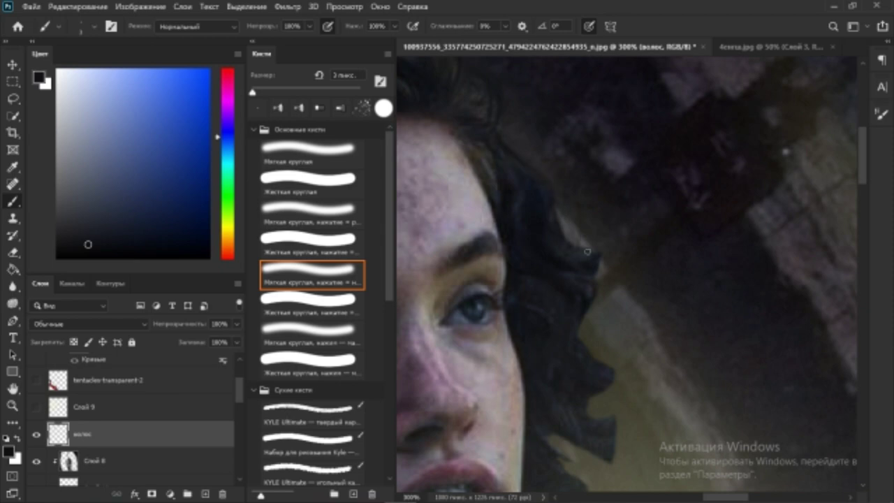
{"action": "scroll", "coordinate": [488, 149], "scroll_direction": "down", "scroll_amount": 2}
{"action": "scroll", "coordinate": [487, 148], "scroll_direction": "right", "scroll_amount": 2}
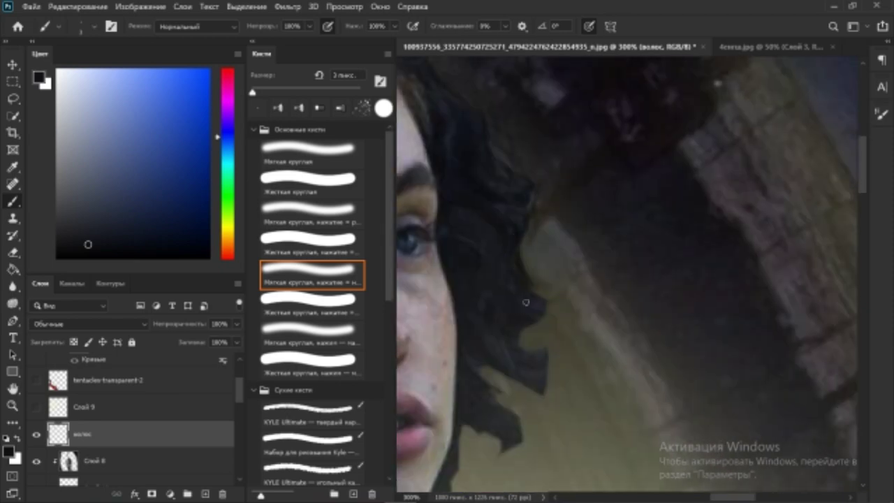
{"action": "scroll", "coordinate": [522, 280], "scroll_direction": "down", "scroll_amount": 2}
{"action": "scroll", "coordinate": [523, 252], "scroll_direction": "right", "scroll_amount": 1}
{"action": "scroll", "coordinate": [502, 215], "scroll_direction": "down", "scroll_amount": 2}
{"action": "scroll", "coordinate": [489, 210], "scroll_direction": "right", "scroll_amount": 1}
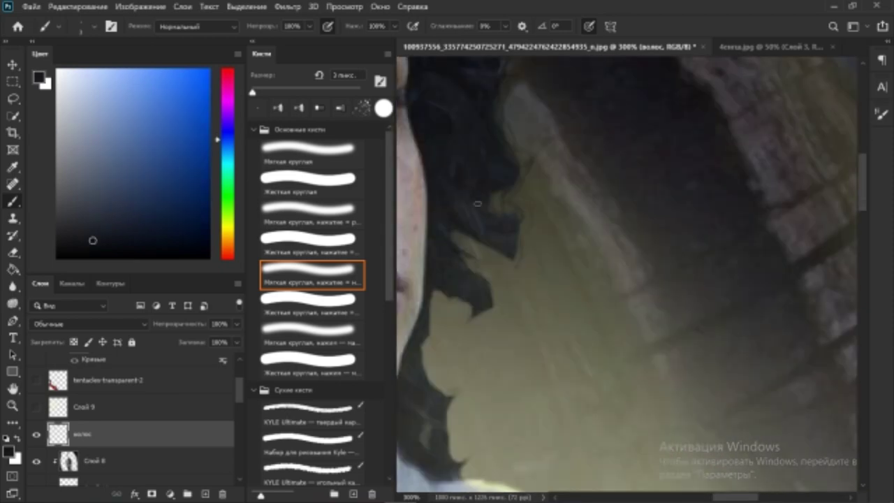
{"action": "scroll", "coordinate": [471, 285], "scroll_direction": "down", "scroll_amount": 2}
{"action": "left_click", "coordinate": [563, 186], "text": "alt"}
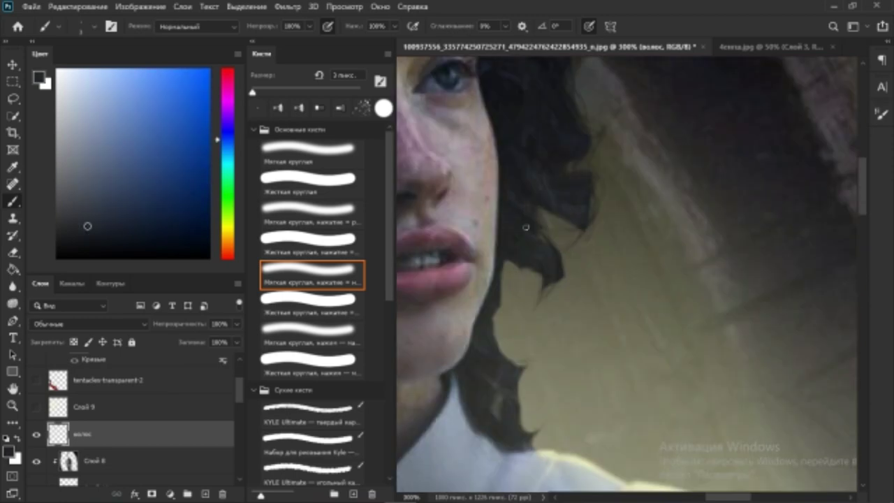
{"action": "scroll", "coordinate": [509, 259], "scroll_direction": "down", "scroll_amount": 1}
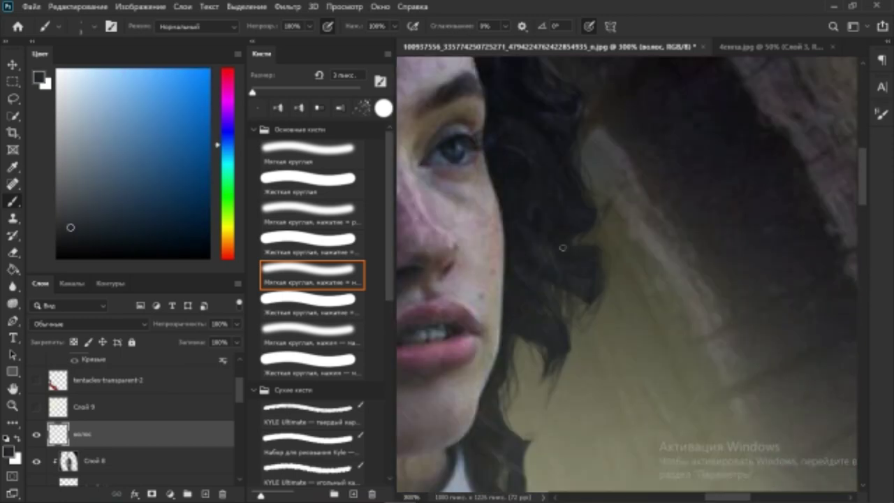
{"action": "scroll", "coordinate": [538, 284], "scroll_direction": "up", "scroll_amount": 1}
{"action": "left_click", "coordinate": [538, 284], "text": "alt"}
{"action": "scroll", "coordinate": [649, 177], "scroll_direction": "up", "scroll_amount": 1}
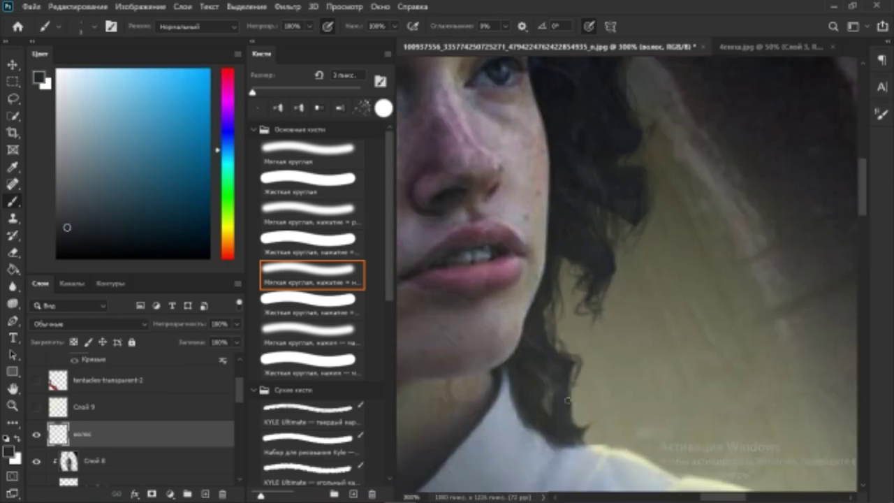
{"action": "scroll", "coordinate": [569, 408], "scroll_direction": "down", "scroll_amount": 1}
{"action": "scroll", "coordinate": [572, 345], "scroll_direction": "up", "scroll_amount": 1}
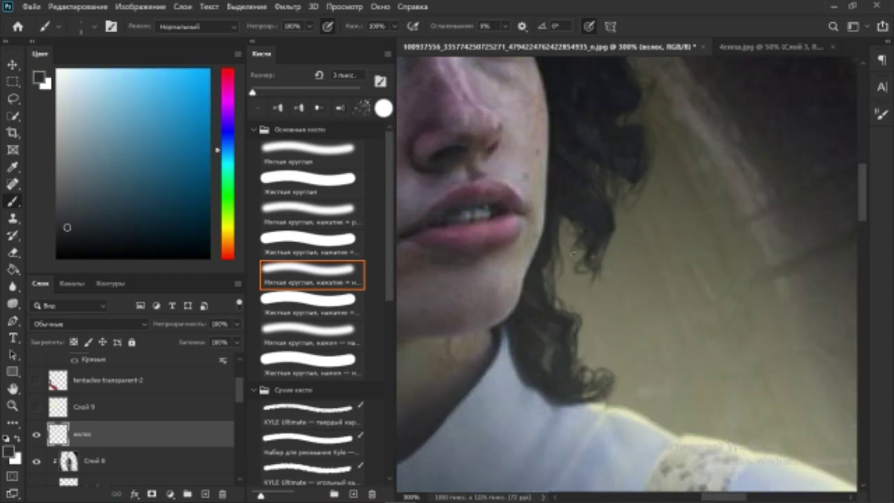
{"action": "scroll", "coordinate": [616, 169], "scroll_direction": "down", "scroll_amount": 1}
Sample the pale-yellow headlight glow as the painting colour
{"action": "scroll", "coordinate": [538, 315], "scroll_direction": "up", "scroll_amount": 1}
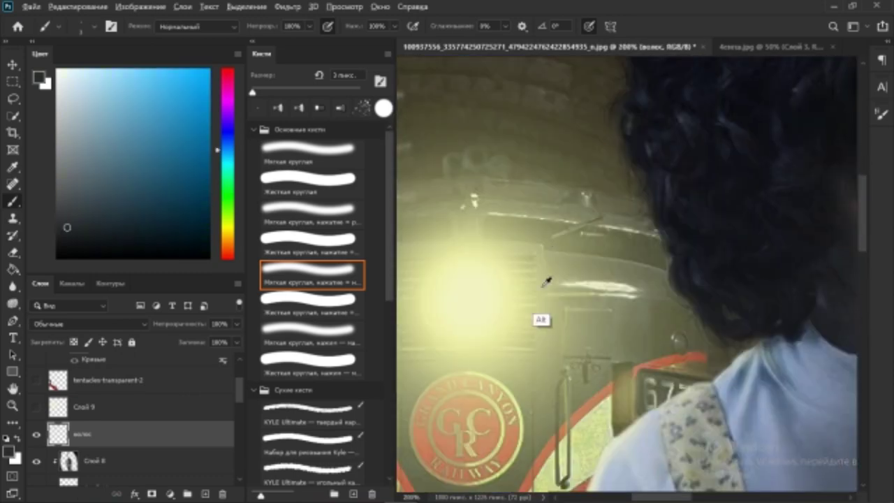
{"action": "left_click", "coordinate": [539, 315], "text": "alt"}
{"action": "scroll", "coordinate": [594, 285], "scroll_direction": "down", "scroll_amount": 1}
{"action": "left_click", "coordinate": [548, 221], "text": "alt"}
{"action": "scroll", "coordinate": [548, 220], "scroll_direction": "down", "scroll_amount": 1}
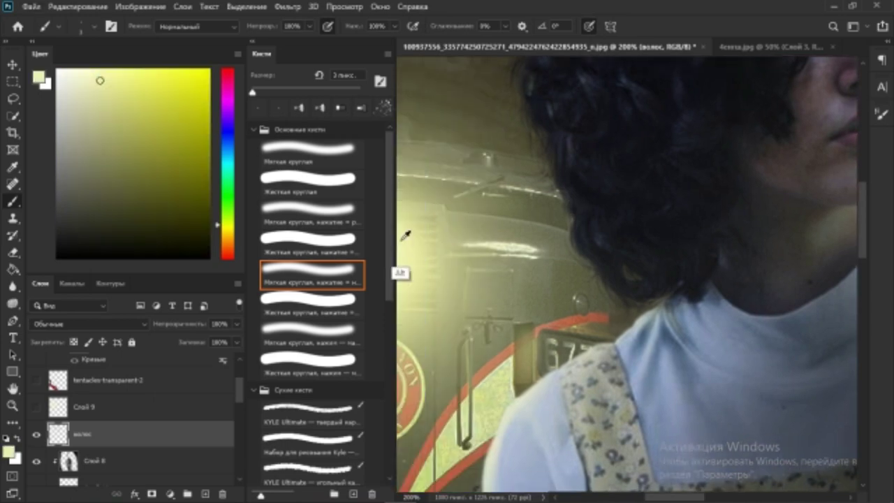
{"action": "scroll", "coordinate": [570, 244], "scroll_direction": "up", "scroll_amount": 1}
{"action": "scroll", "coordinate": [595, 247], "scroll_direction": "down", "scroll_amount": 1}
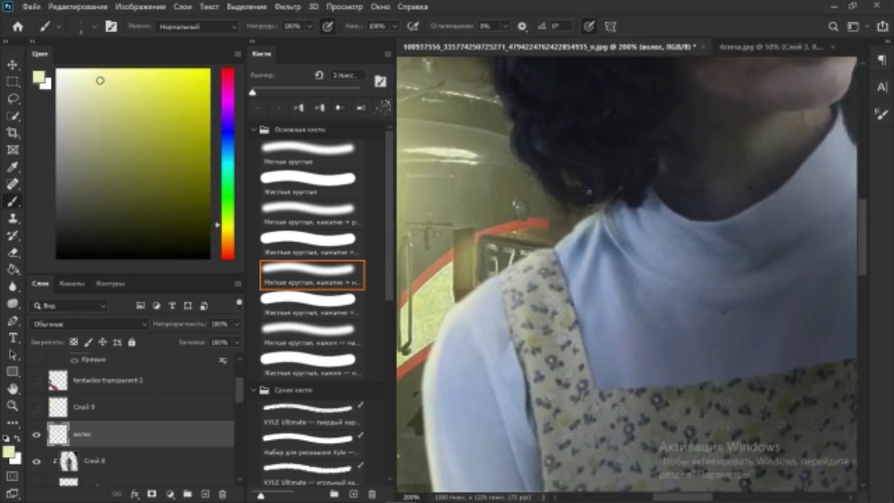
{"action": "scroll", "coordinate": [561, 215], "scroll_direction": "up", "scroll_amount": 1}
{"action": "scroll", "coordinate": [595, 300], "scroll_direction": "down", "scroll_amount": 1}
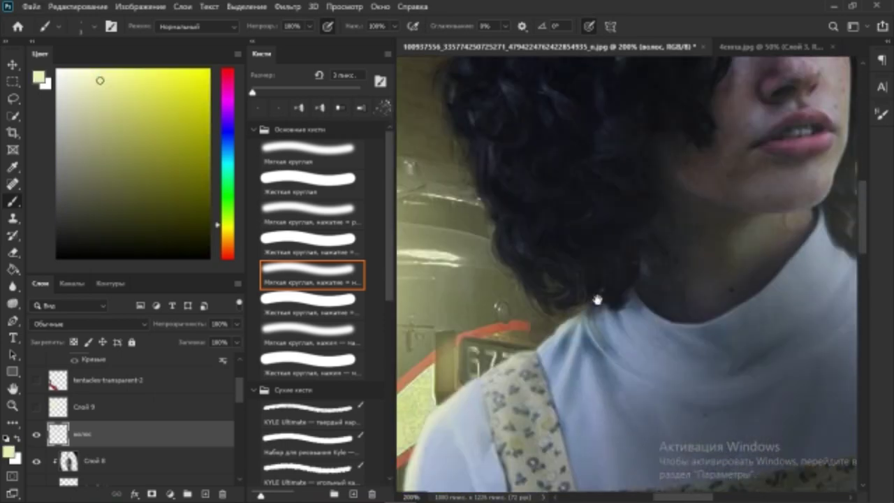
{"action": "scroll", "coordinate": [508, 297], "scroll_direction": "up", "scroll_amount": 1}
{"action": "scroll", "coordinate": [561, 293], "scroll_direction": "down", "scroll_amount": 1}
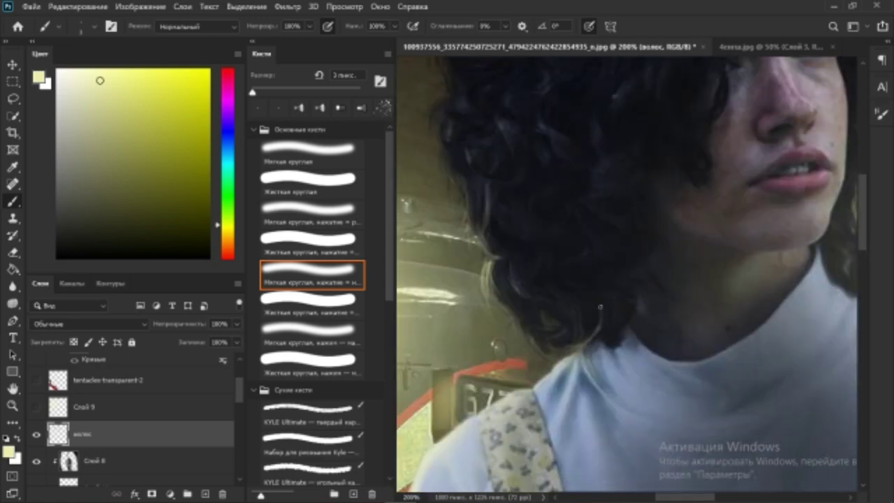
{"action": "scroll", "coordinate": [561, 293], "scroll_direction": "up", "scroll_amount": 1}
{"action": "scroll", "coordinate": [492, 248], "scroll_direction": "down", "scroll_amount": 1}
{"action": "scroll", "coordinate": [492, 248], "scroll_direction": "up", "scroll_amount": 1}
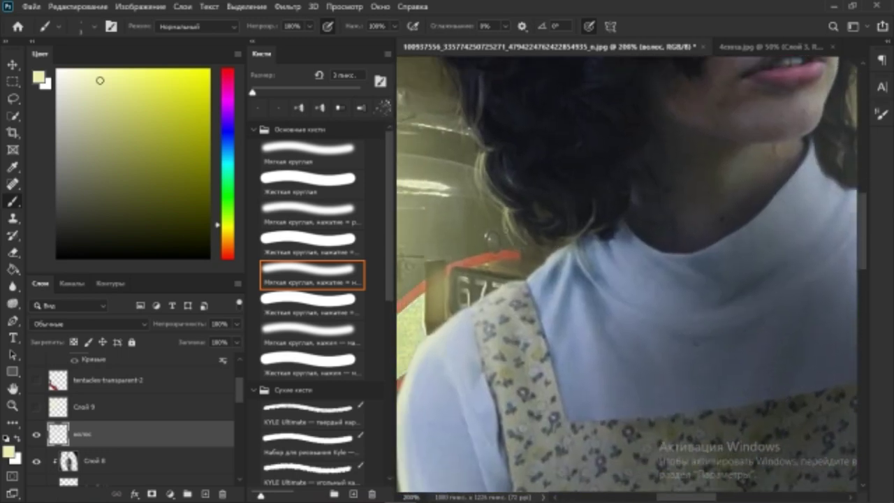
{"action": "scroll", "coordinate": [548, 267], "scroll_direction": "down", "scroll_amount": 1}
{"action": "scroll", "coordinate": [548, 267], "scroll_direction": "up", "scroll_amount": 1}
{"action": "scroll", "coordinate": [503, 231], "scroll_direction": "down", "scroll_amount": 1}
{"action": "scroll", "coordinate": [567, 255], "scroll_direction": "up", "scroll_amount": 1}
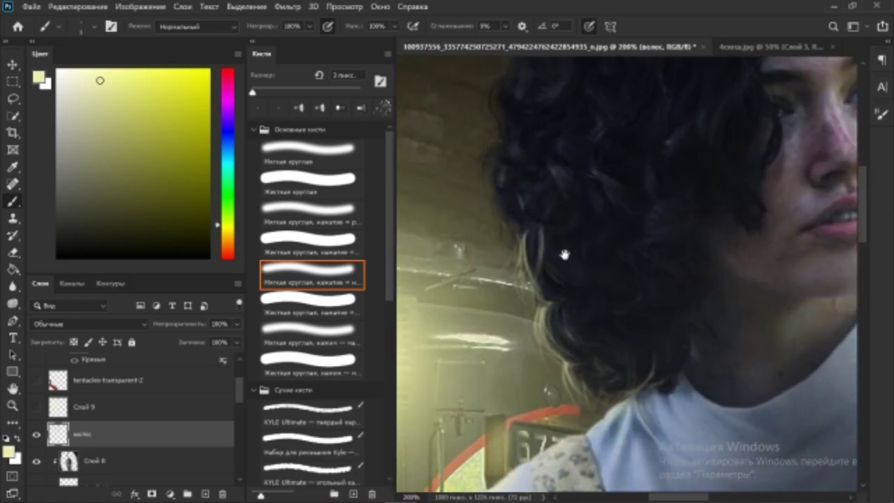
{"action": "scroll", "coordinate": [567, 255], "scroll_direction": "down", "scroll_amount": 1}
{"action": "scroll", "coordinate": [528, 242], "scroll_direction": "up", "scroll_amount": 1}
{"action": "scroll", "coordinate": [528, 243], "scroll_direction": "down", "scroll_amount": 1}
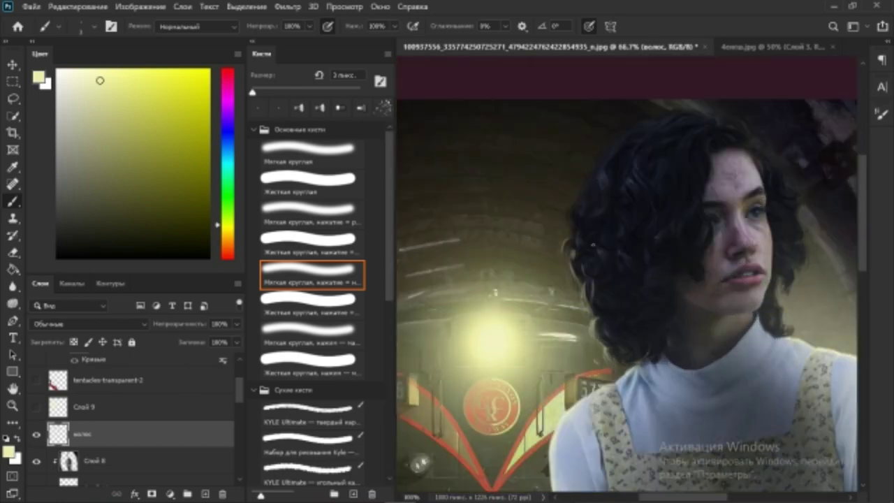
{"action": "scroll", "coordinate": [551, 253], "scroll_direction": "up", "scroll_amount": 1}
{"action": "scroll", "coordinate": [569, 255], "scroll_direction": "up", "scroll_amount": 1}
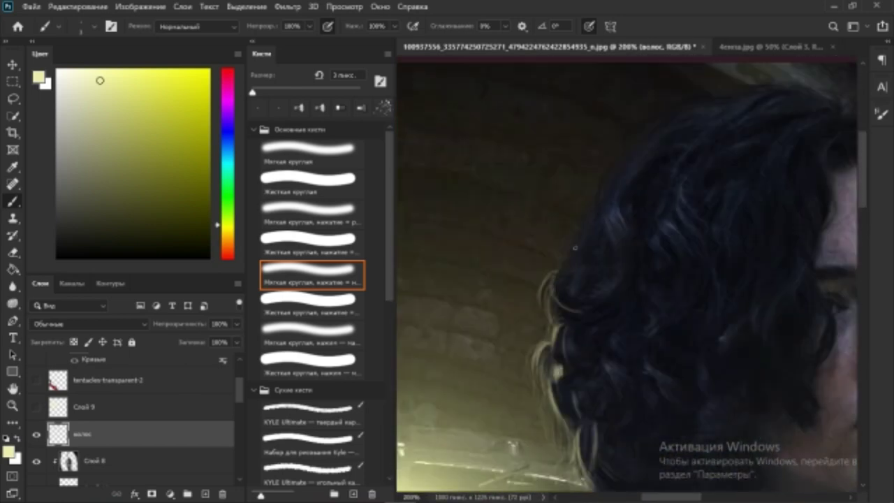
{"action": "scroll", "coordinate": [580, 297], "scroll_direction": "up", "scroll_amount": 1}
{"action": "scroll", "coordinate": [594, 286], "scroll_direction": "up", "scroll_amount": 1}
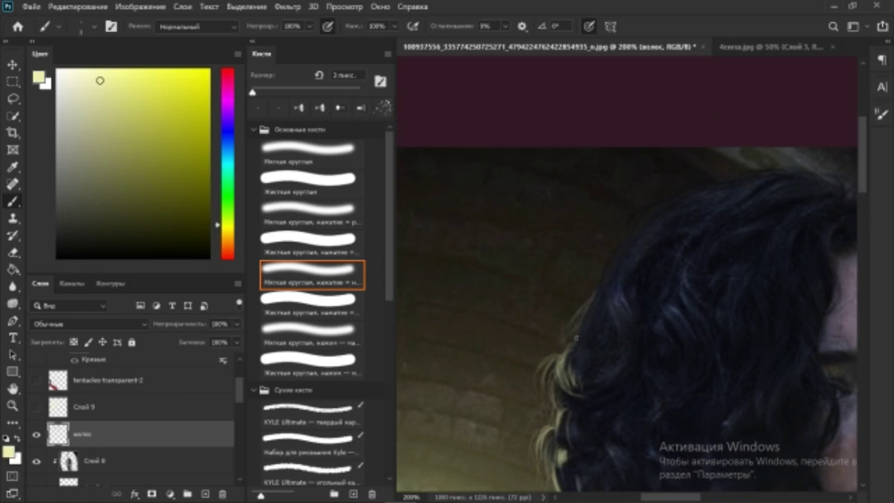
{"action": "scroll", "coordinate": [608, 275], "scroll_direction": "down", "scroll_amount": 1}
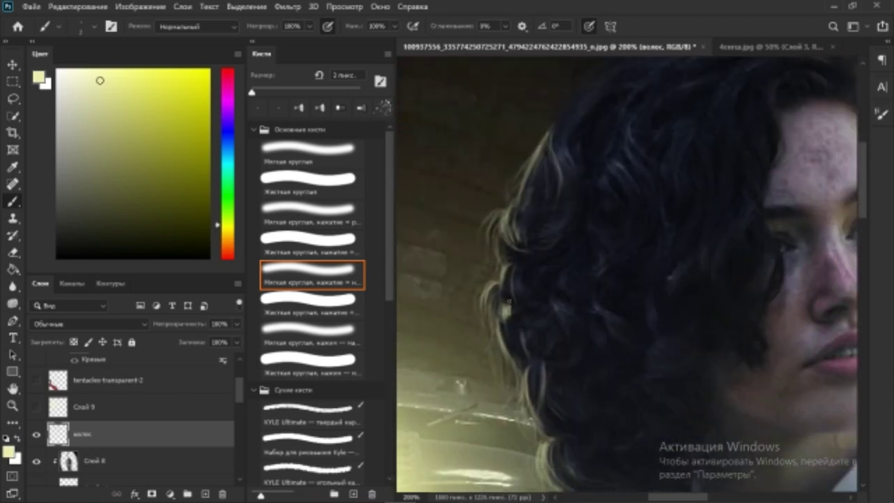
{"action": "scroll", "coordinate": [573, 293], "scroll_direction": "down", "scroll_amount": 1}
{"action": "scroll", "coordinate": [563, 328], "scroll_direction": "up", "scroll_amount": 1}
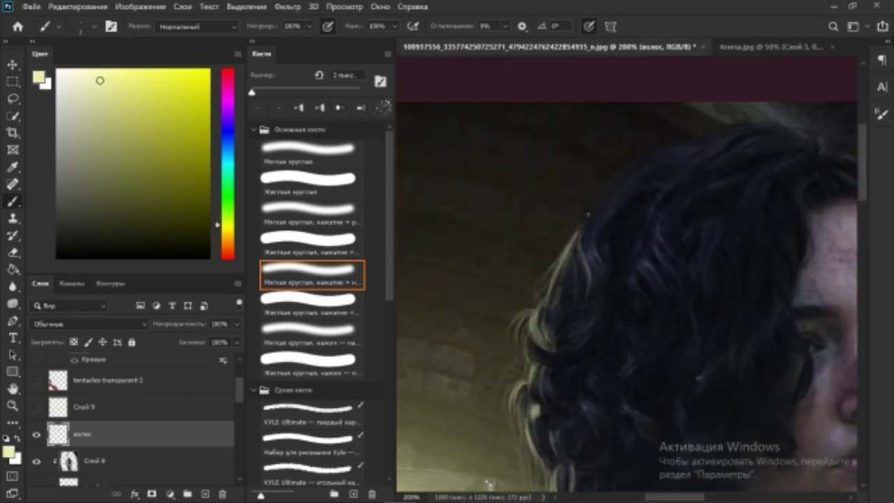
{"action": "scroll", "coordinate": [559, 307], "scroll_direction": "down", "scroll_amount": 1}
{"action": "scroll", "coordinate": [552, 271], "scroll_direction": "up", "scroll_amount": 2}
Paint a thin pale-yellow light strand along the top of the girl's curly hair
{"action": "left_click_drag", "start_coordinate": [551, 271], "coordinate": [524, 312]}
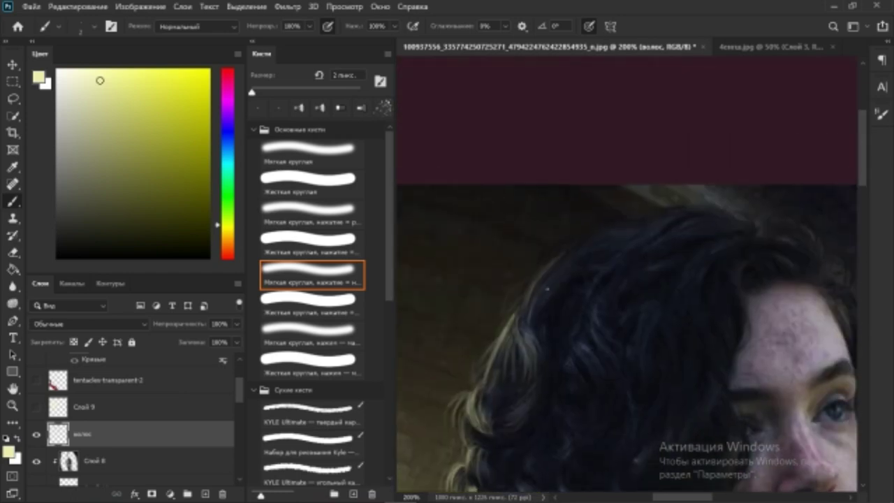
{"action": "scroll", "coordinate": [538, 293], "scroll_direction": "right", "scroll_amount": 3}
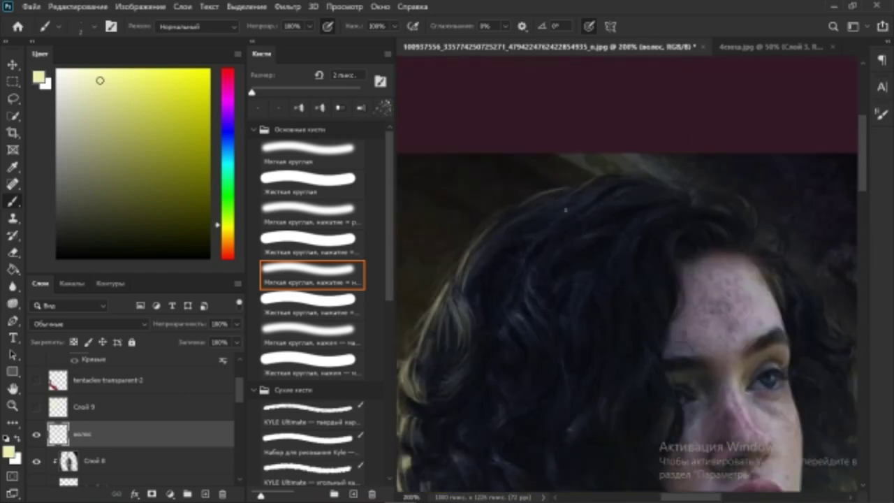
{"action": "scroll", "coordinate": [635, 246], "scroll_direction": "down", "scroll_amount": 1}
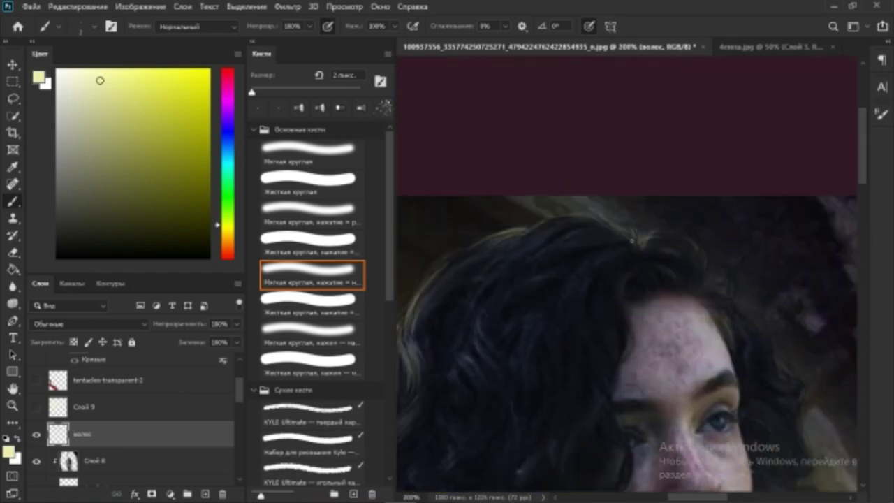
{"action": "scroll", "coordinate": [560, 220], "scroll_direction": "down", "scroll_amount": 1}
{"action": "scroll", "coordinate": [580, 211], "scroll_direction": "right", "scroll_amount": 1}
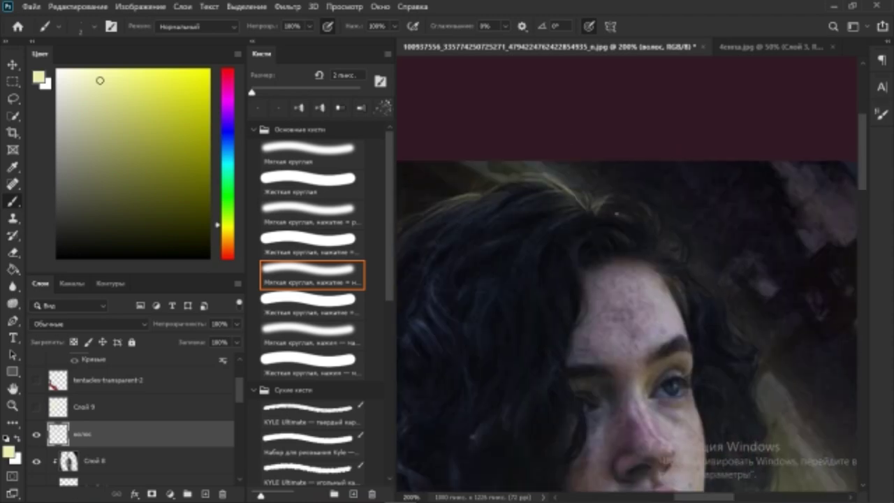
{"action": "scroll", "coordinate": [502, 202], "scroll_direction": "down", "scroll_amount": 1}
{"action": "scroll", "coordinate": [501, 202], "scroll_direction": "right", "scroll_amount": 1}
{"action": "scroll", "coordinate": [582, 189], "scroll_direction": "down", "scroll_amount": 1}
{"action": "scroll", "coordinate": [583, 189], "scroll_direction": "right", "scroll_amount": 1}
{"action": "scroll", "coordinate": [542, 146], "scroll_direction": "down", "scroll_amount": 1}
{"action": "scroll", "coordinate": [541, 147], "scroll_direction": "right", "scroll_amount": 1}
{"action": "scroll", "coordinate": [535, 147], "scroll_direction": "down", "scroll_amount": 1}
{"action": "scroll", "coordinate": [535, 146], "scroll_direction": "right", "scroll_amount": 1}
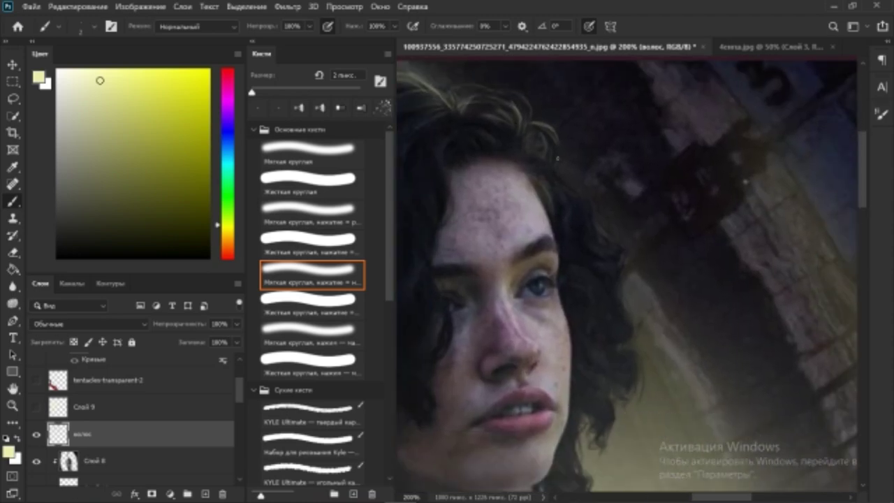
{"action": "scroll", "coordinate": [510, 103], "scroll_direction": "down", "scroll_amount": 1}
{"action": "scroll", "coordinate": [510, 103], "scroll_direction": "down", "scroll_amount": 1}
{"action": "scroll", "coordinate": [509, 103], "scroll_direction": "right", "scroll_amount": 1}
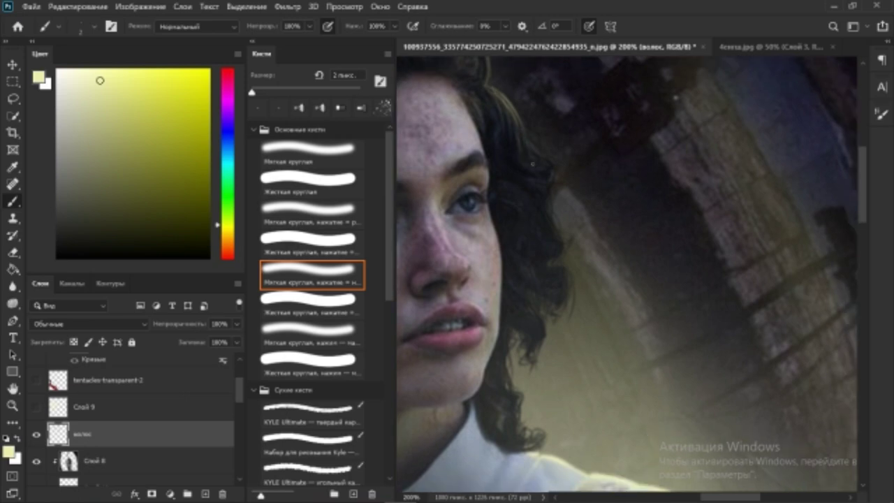
{"action": "left_click_drag", "start_coordinate": [534, 127], "coordinate": [557, 219]}
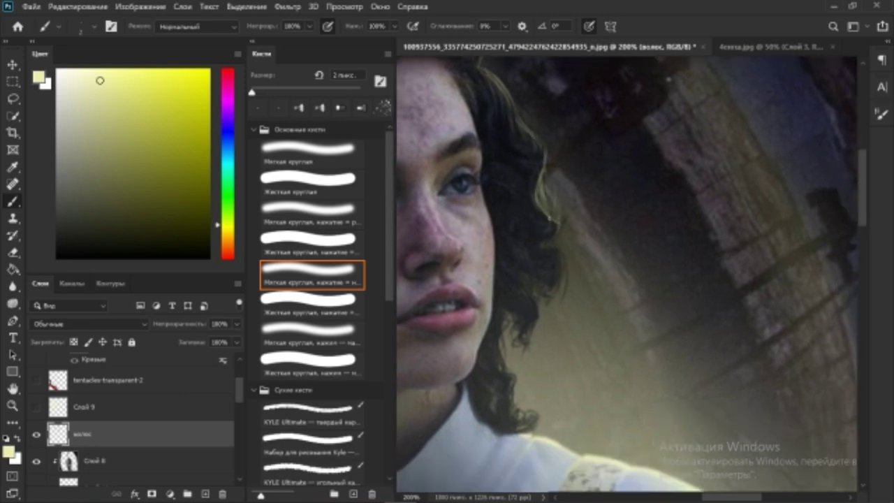
Pan across the lips, white shirt and curly hair to review the new strands
{"action": "scroll", "coordinate": [559, 232], "scroll_direction": "down", "scroll_amount": 1}
{"action": "scroll", "coordinate": [559, 232], "scroll_direction": "right", "scroll_amount": 1}
{"action": "scroll", "coordinate": [482, 209], "scroll_direction": "down", "scroll_amount": 1}
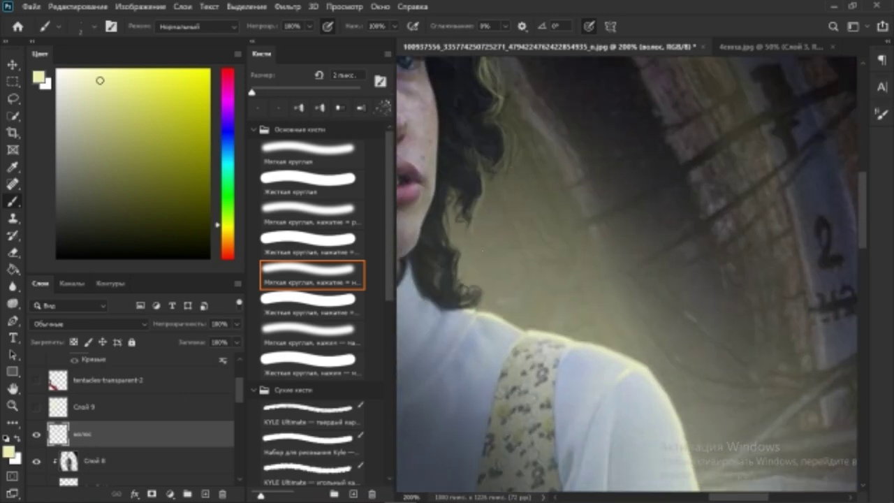
{"action": "scroll", "coordinate": [482, 209], "scroll_direction": "down", "scroll_amount": 1}
{"action": "scroll", "coordinate": [487, 183], "scroll_direction": "down", "scroll_amount": 1}
{"action": "scroll", "coordinate": [504, 182], "scroll_direction": "down", "scroll_amount": 1}
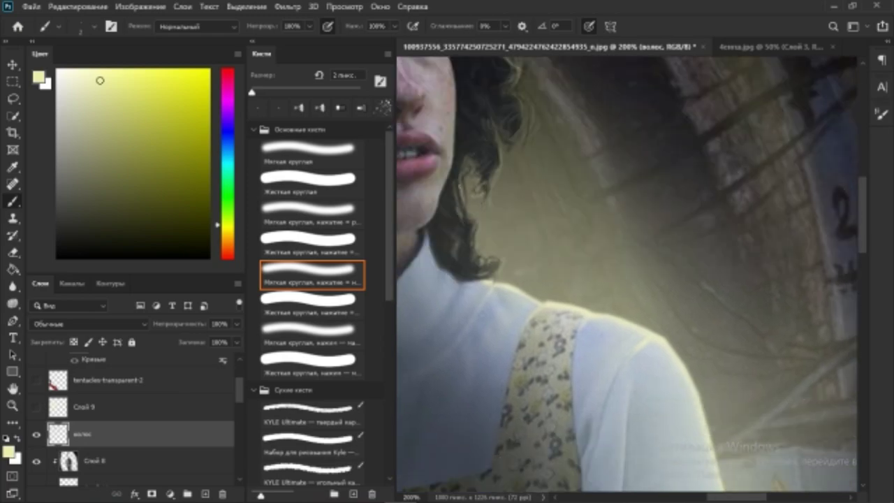
{"action": "scroll", "coordinate": [507, 303], "scroll_direction": "up", "scroll_amount": 3}
{"action": "scroll", "coordinate": [507, 304], "scroll_direction": "left", "scroll_amount": 5}
{"action": "scroll", "coordinate": [507, 304], "scroll_direction": "down", "scroll_amount": 1}
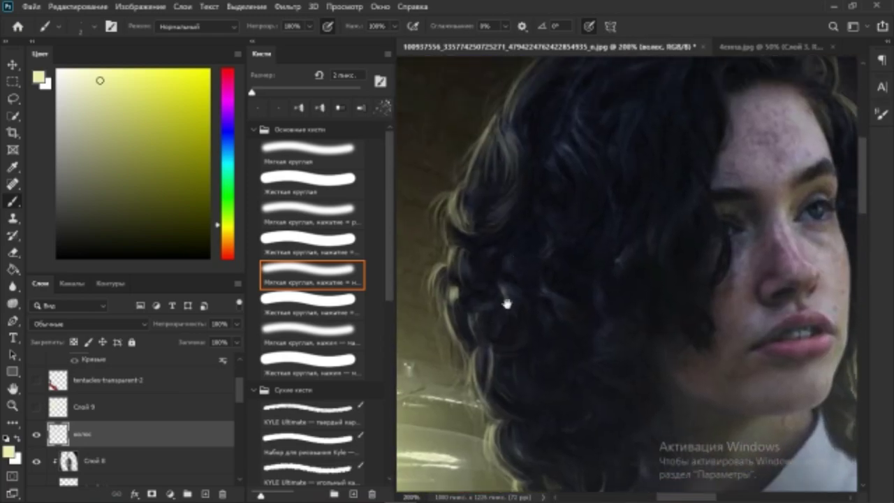
{"action": "left_click_drag", "start_coordinate": [507, 304], "coordinate": [587, 237]}
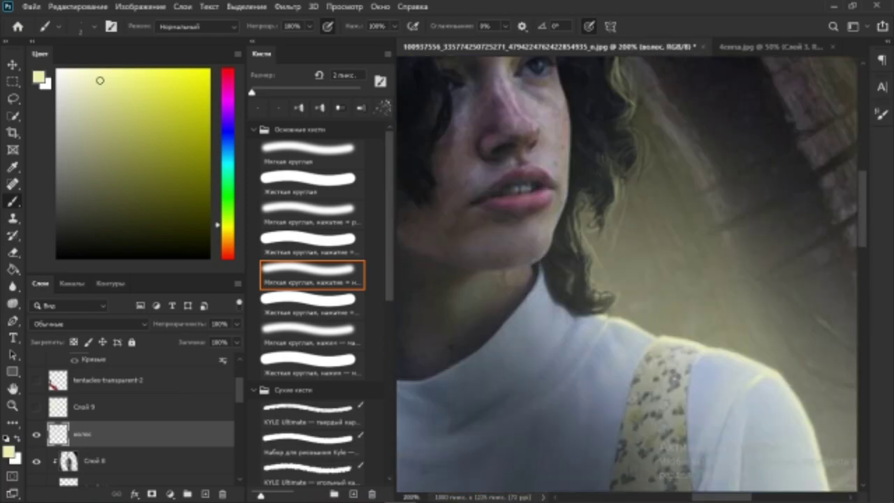
{"action": "left_click_drag", "start_coordinate": [615, 235], "coordinate": [598, 135]}
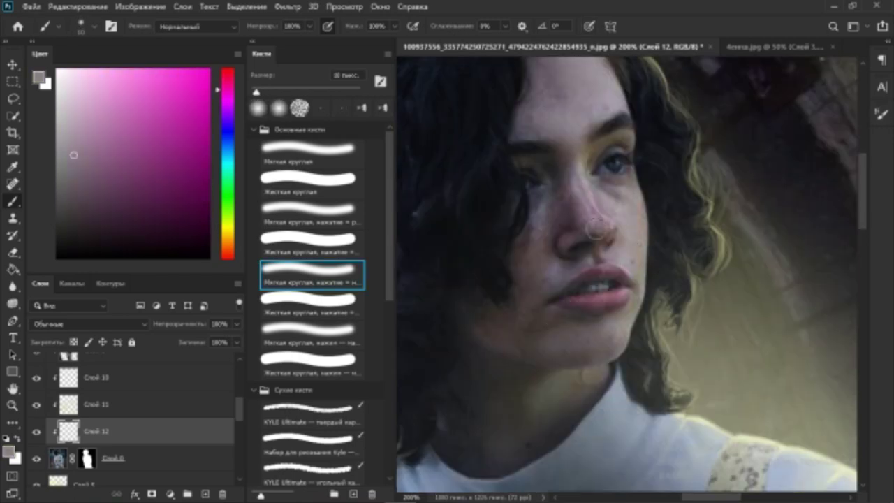
Retouch the face and hair with sampled grey-pink skin, pink lip and dark blue hair tones
{"action": "left_click", "coordinate": [525, 155], "text": "alt"}
{"action": "left_click", "coordinate": [552, 215], "text": "alt"}
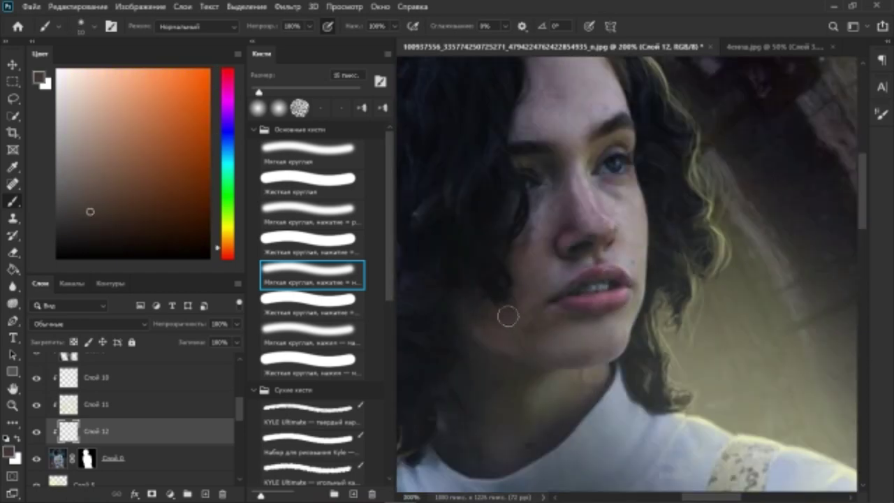
{"action": "left_click", "coordinate": [606, 253], "text": "alt"}
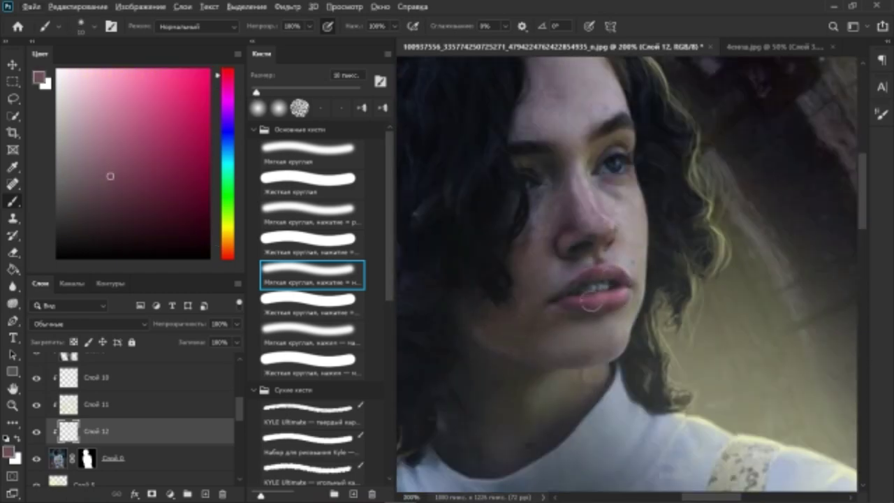
{"action": "left_click", "coordinate": [611, 194], "text": "alt"}
{"action": "mouse_move", "coordinate": [510, 252]}
{"action": "left_mouse_down"}
{"action": "mouse_move", "coordinate": [515, 286]}
{"action": "mouse_move", "coordinate": [581, 333]}
{"action": "mouse_move", "coordinate": [577, 245]}
{"action": "mouse_move", "coordinate": [537, 276]}
{"action": "left_mouse_up"}
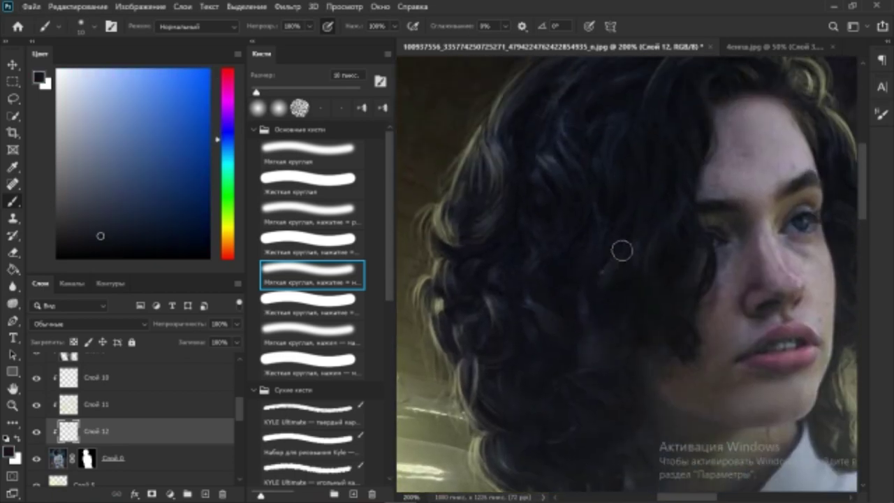
{"action": "mouse_move", "coordinate": [621, 249]}
{"action": "left_mouse_down"}
{"action": "mouse_move", "coordinate": [628, 242]}
{"action": "mouse_move", "coordinate": [567, 384]}
{"action": "left_mouse_up"}
With a smaller brush, paint sampled skin, blue shadow, dark hair and blue-grey collar colours
{"action": "left_click", "coordinate": [610, 317], "text": "alt"}
{"action": "key", "text": "bracketleft"}
{"action": "key", "text": "bracketleft"}
{"action": "key", "text": "bracketleft"}
{"action": "left_click", "coordinate": [614, 148], "text": "alt"}
{"action": "left_click", "coordinate": [626, 155], "text": "alt"}
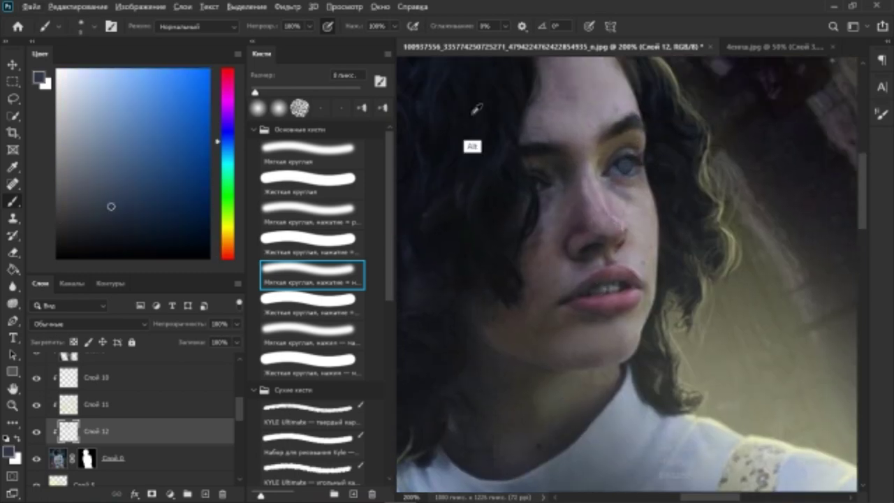
{"action": "left_click", "coordinate": [626, 165], "text": "alt"}
{"action": "left_click_drag", "start_coordinate": [626, 165], "coordinate": [521, 206]}
{"action": "left_click", "coordinate": [520, 205], "text": "alt"}
{"action": "key", "text": "bracketleft"}
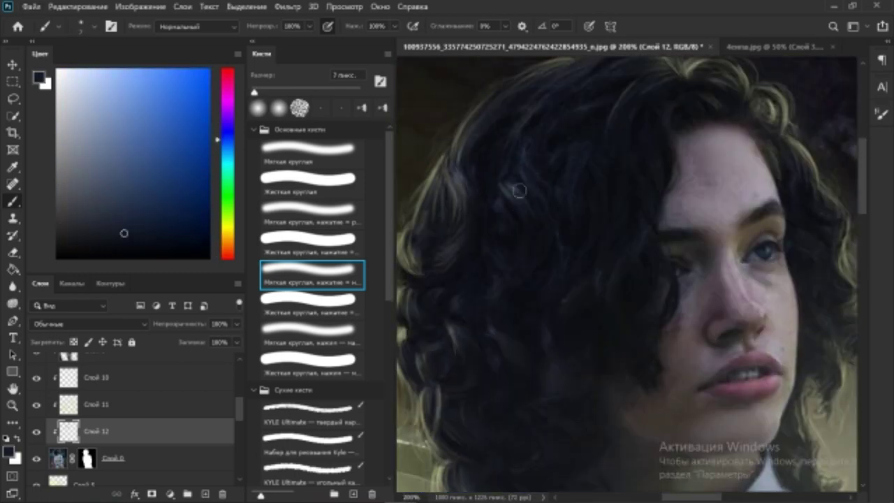
{"action": "key", "text": "ctrl+0"}
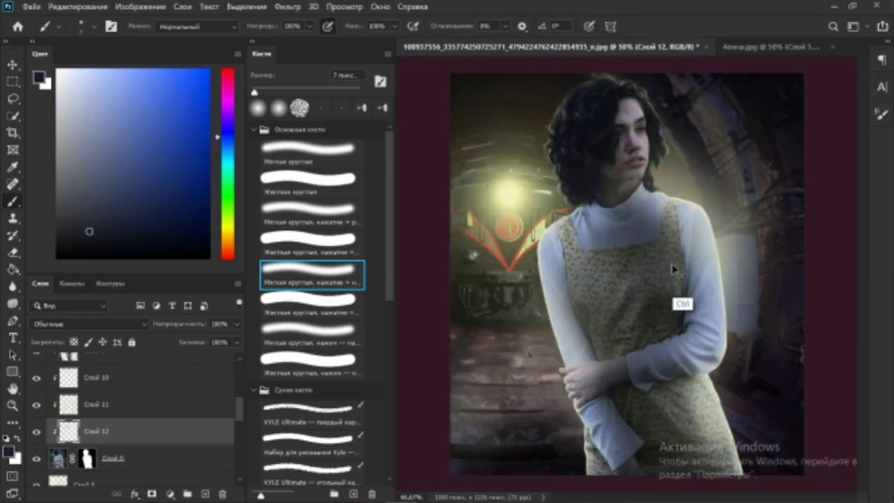
{"action": "left_click_drag", "start_coordinate": [673, 269], "coordinate": [659, 249]}
{"action": "left_click", "coordinate": [561, 179], "text": "alt"}
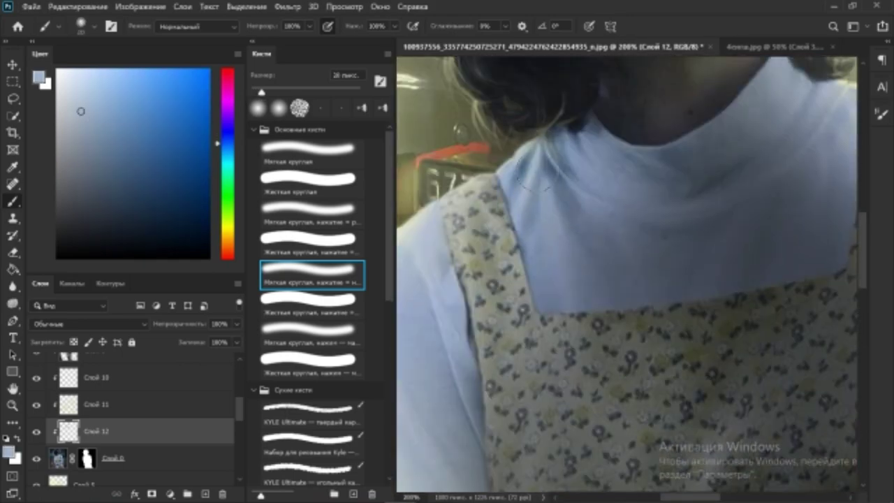
{"action": "left_click", "coordinate": [525, 177], "text": "alt"}
{"action": "key", "text": "ctrl+minus"}
{"action": "key", "text": "ctrl+minus"}
{"action": "key", "text": "ctrl+minus"}
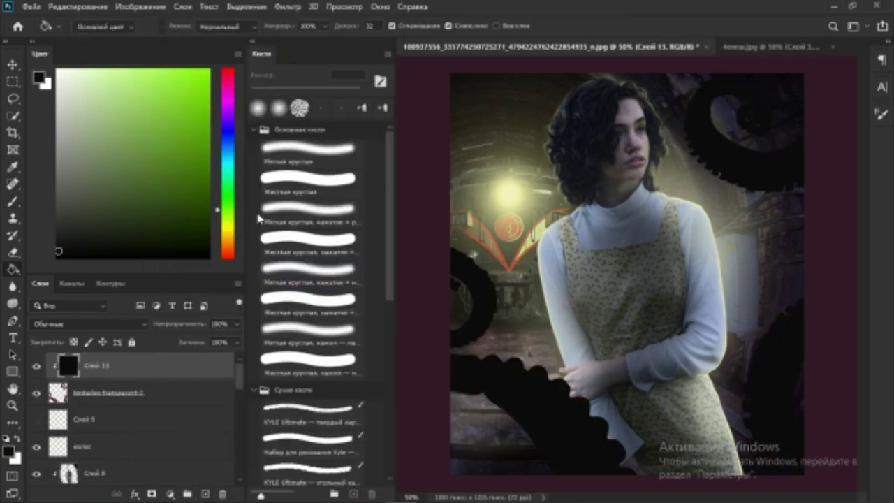
Lower the black shading to about 53% opacity, erase it from the lit right tentacle, add a clipped layer
{"action": "left_click_drag", "start_coordinate": [237, 324], "coordinate": [207, 340]}
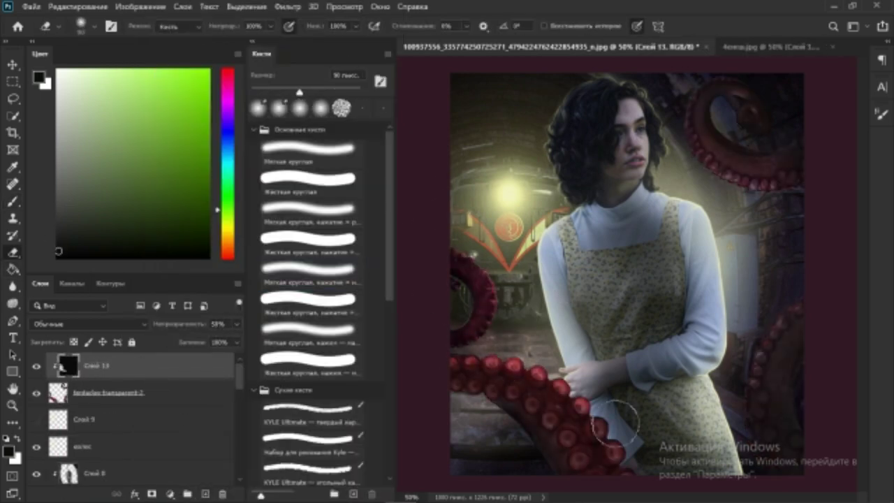
{"action": "left_click_drag", "start_coordinate": [793, 311], "coordinate": [756, 392]}
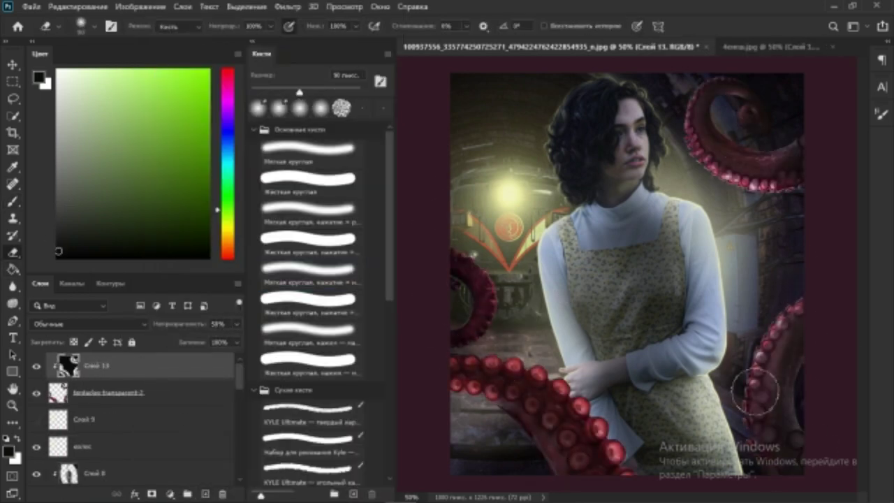
{"action": "key", "text": "ctrl+shift+alt+n"}
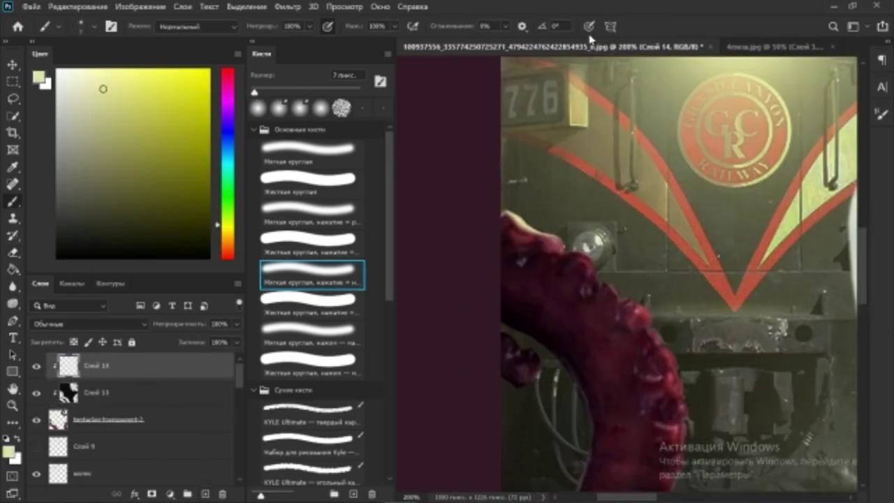
Paint pale-yellow rim light along the tentacle's upper edge and lower curve, softening it with Blur
{"action": "left_click_drag", "start_coordinate": [662, 322], "coordinate": [608, 266]}
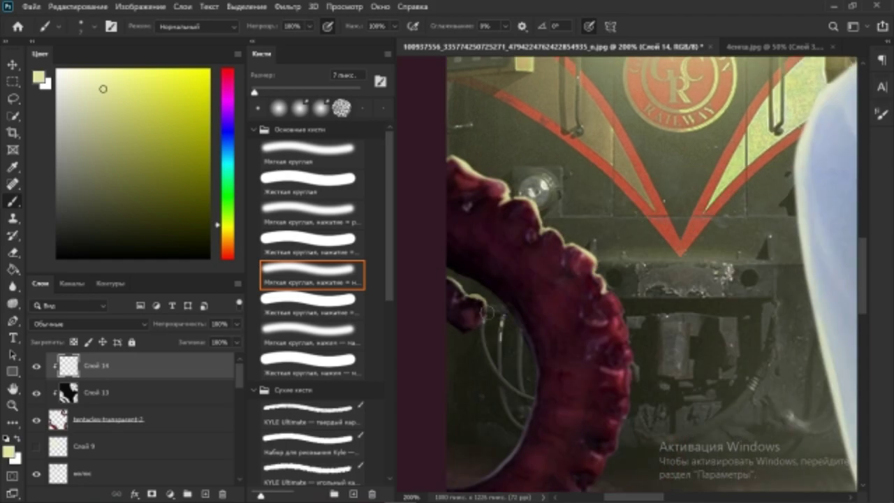
{"action": "left_click", "coordinate": [13, 286]}
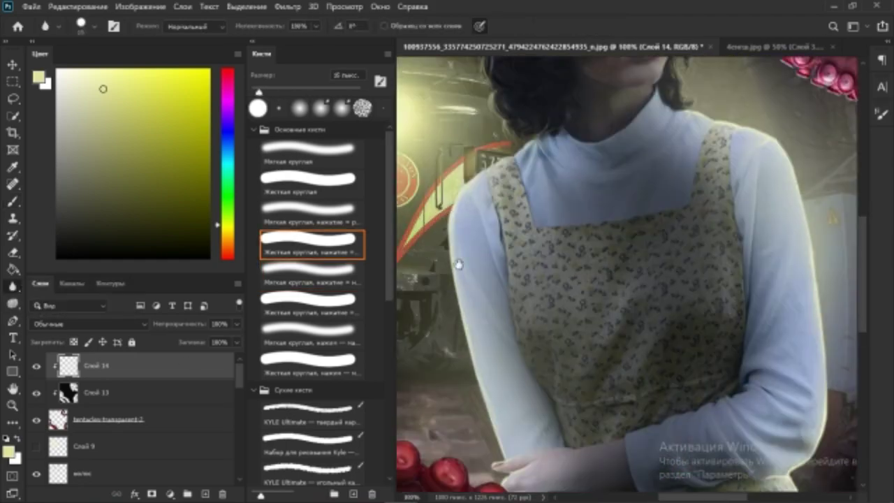
{"action": "key", "text": "b"}
{"action": "mouse_move", "coordinate": [584, 448]}
{"action": "left_mouse_down"}
{"action": "mouse_move", "coordinate": [605, 301]}
{"action": "mouse_move", "coordinate": [646, 260]}
{"action": "left_mouse_up"}
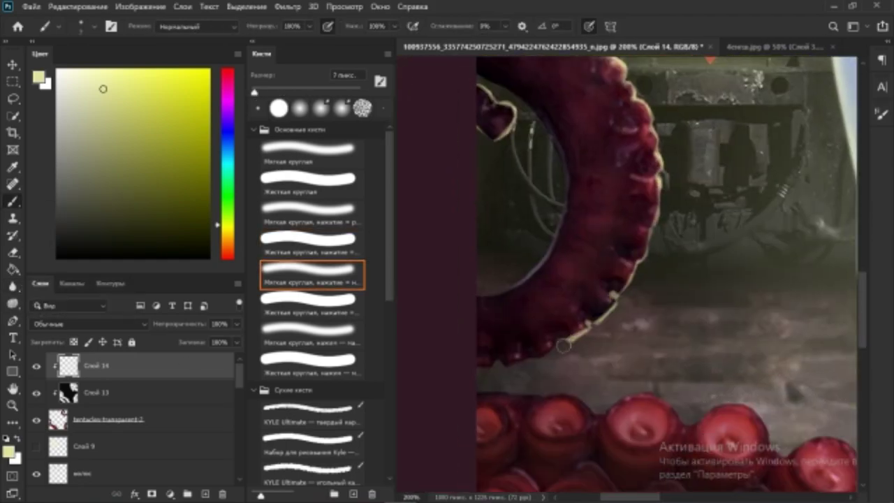
{"action": "key", "text": "r"}
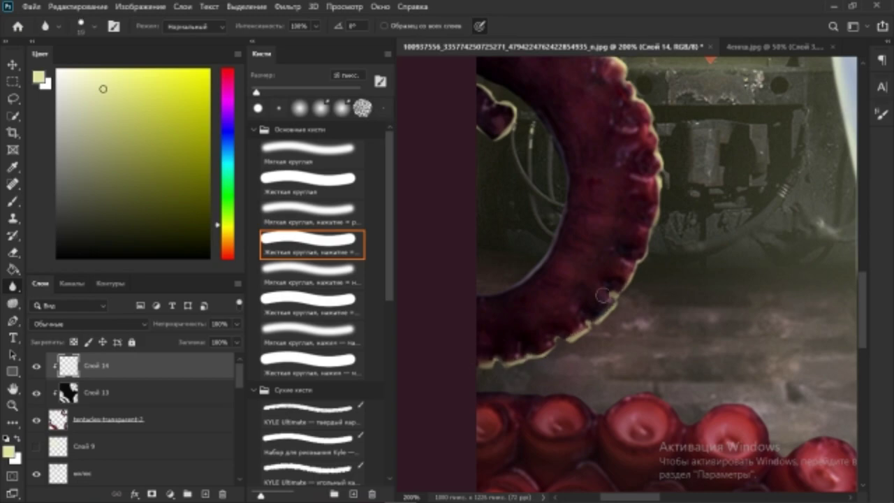
{"action": "key", "text": "b"}
{"action": "left_click_drag", "start_coordinate": [602, 296], "coordinate": [620, 368]}
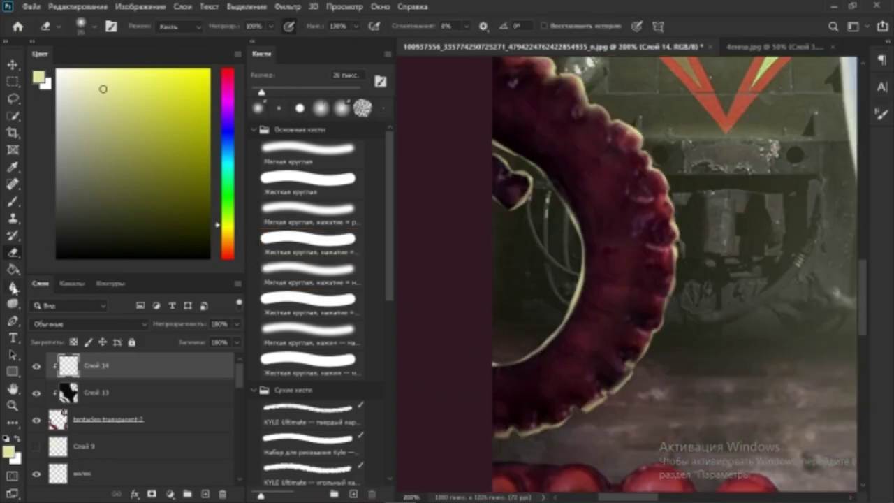
{"action": "key", "text": "r"}
{"action": "key", "text": "ctrl+minus"}
{"action": "key", "text": "ctrl+minus"}
{"action": "key", "text": "ctrl+plus"}
Add Layer 15 and trace fine rim lines along the rows of suckers toward her hand
{"action": "key", "text": "ctrl+shift+alt+n"}
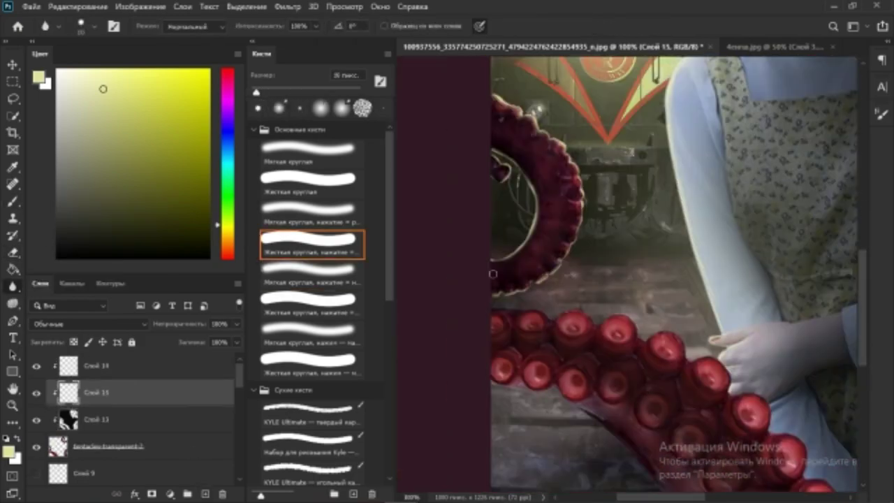
{"action": "key", "text": "b"}
{"action": "scroll", "coordinate": [515, 296], "scroll_direction": "up", "scroll_amount": 1}
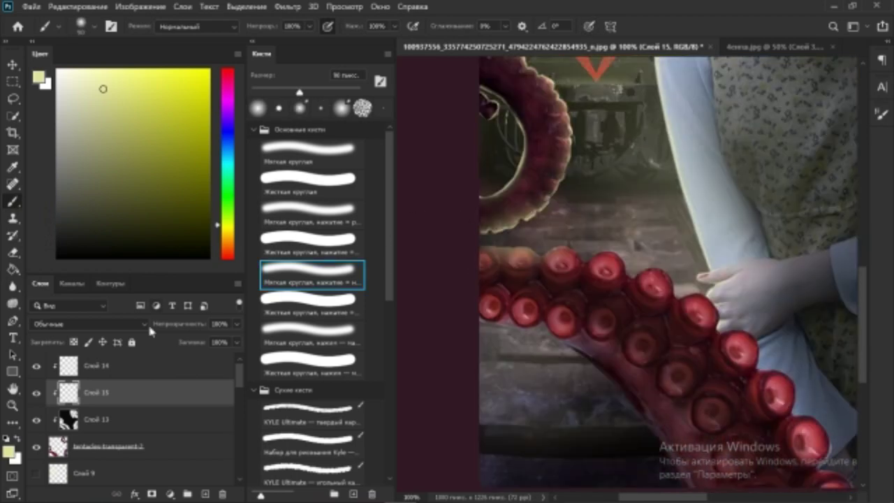
{"action": "key", "text": "alt+bracketright"}
{"action": "scroll", "coordinate": [523, 227], "scroll_direction": "up", "scroll_amount": 1}
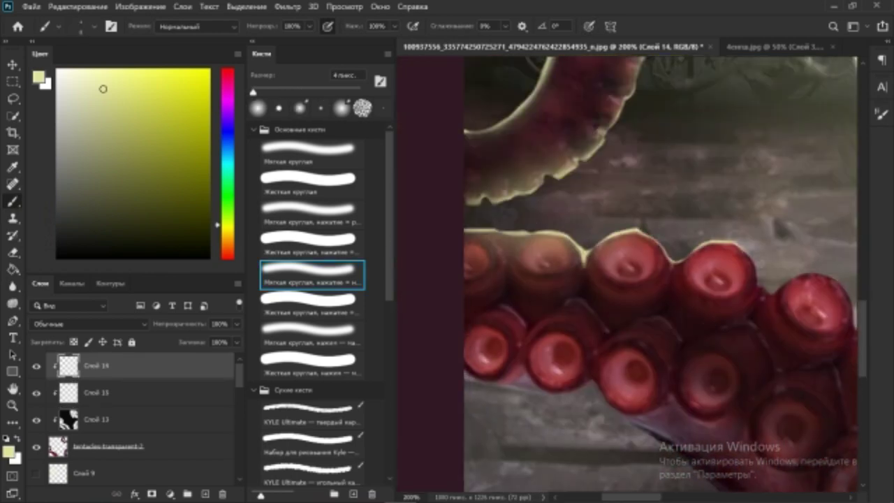
{"action": "left_click_drag", "start_coordinate": [761, 286], "coordinate": [671, 265]}
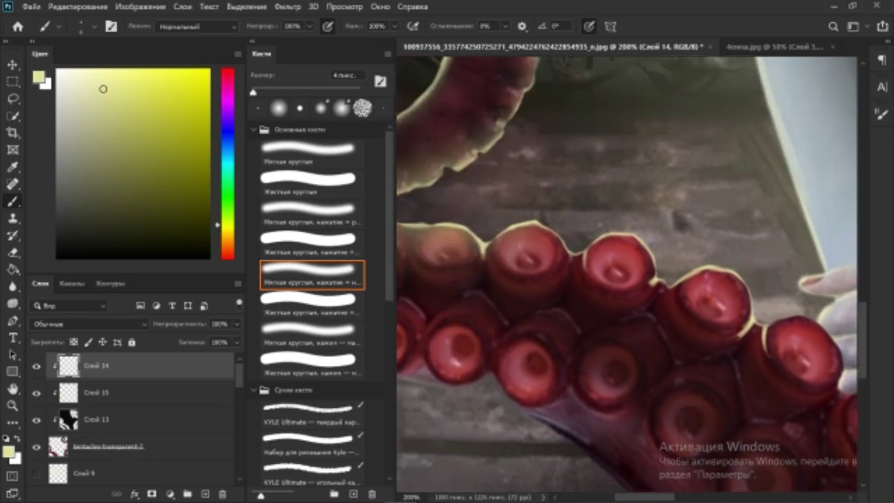
{"action": "mouse_move", "coordinate": [636, 224]}
{"action": "left_mouse_down"}
{"action": "mouse_move", "coordinate": [539, 265]}
{"action": "mouse_move", "coordinate": [599, 270]}
{"action": "left_mouse_up"}
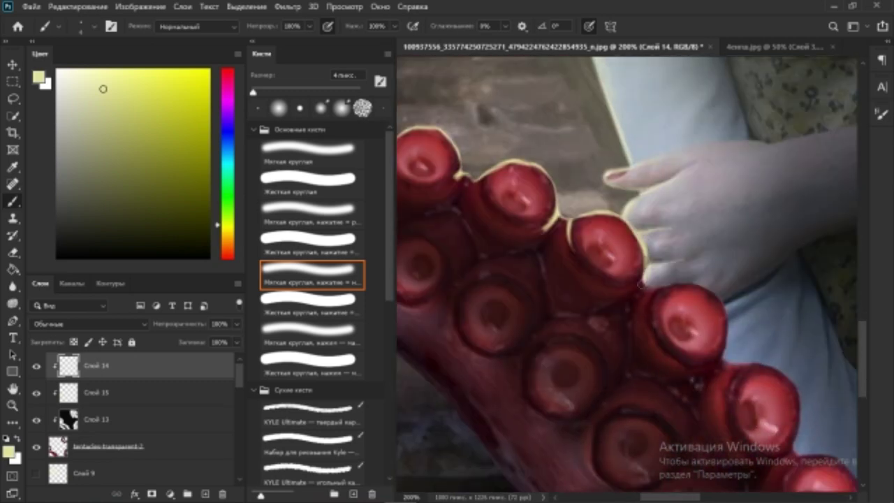
{"action": "left_click_drag", "start_coordinate": [710, 337], "coordinate": [609, 239]}
{"action": "left_click_drag", "start_coordinate": [664, 315], "coordinate": [665, 242]}
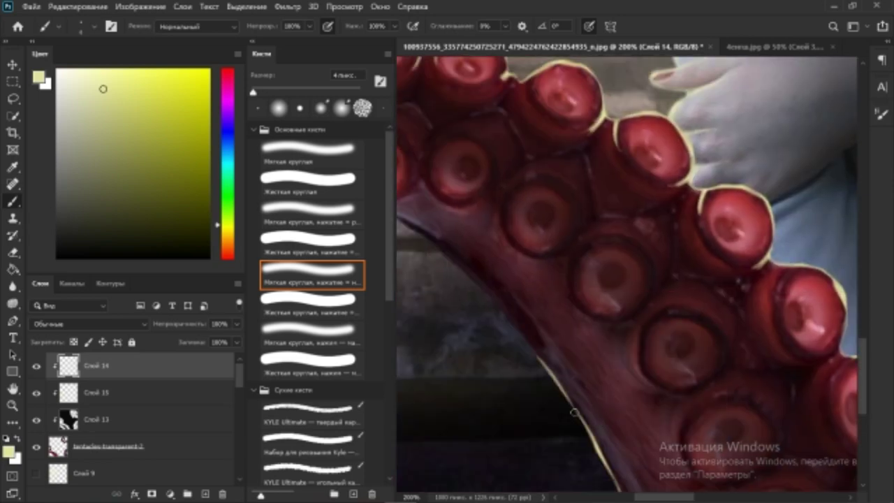
{"action": "left_click_drag", "start_coordinate": [489, 140], "coordinate": [803, 419]}
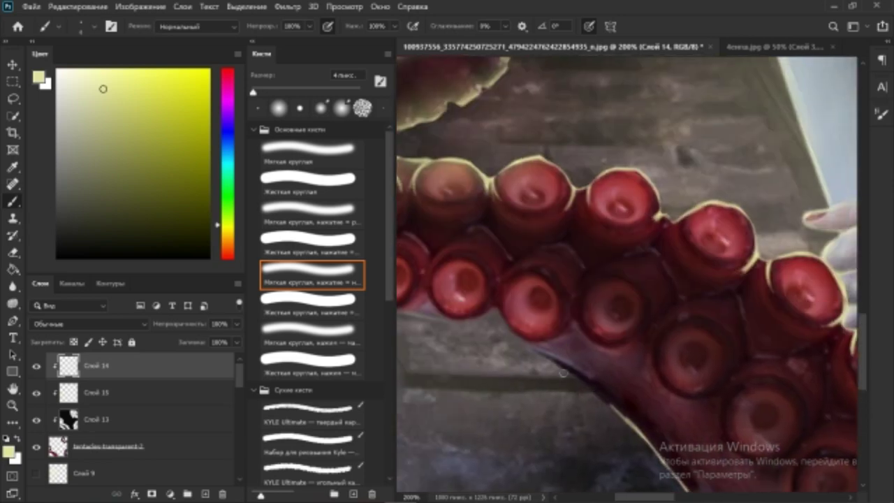
Erase the pale-yellow rim light from the lower-left tentacle on Слой 14 with a small eraser
{"action": "key", "text": "ctrl+minus"}
{"action": "key", "text": "ctrl+minus"}
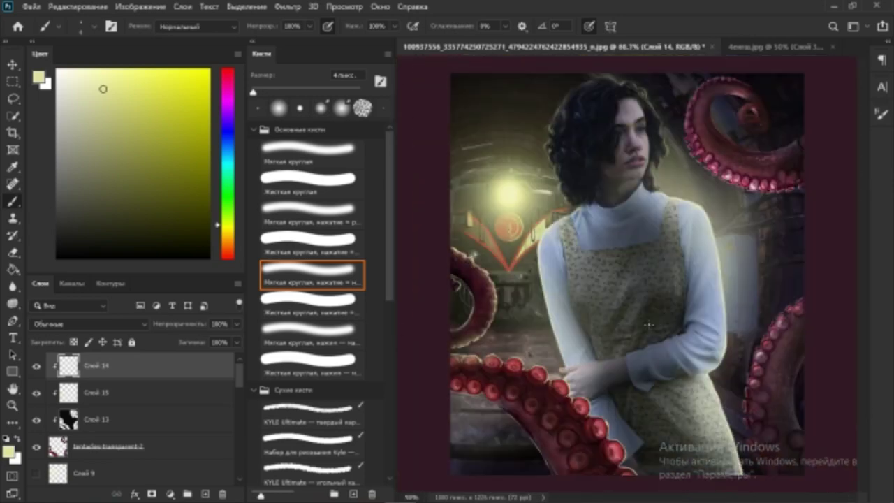
{"action": "key", "text": "r"}
{"action": "left_click", "coordinate": [105, 446]}
{"action": "left_click", "coordinate": [443, 375], "text": "ctrl"}
{"action": "key", "text": "alt+bracketleft"}
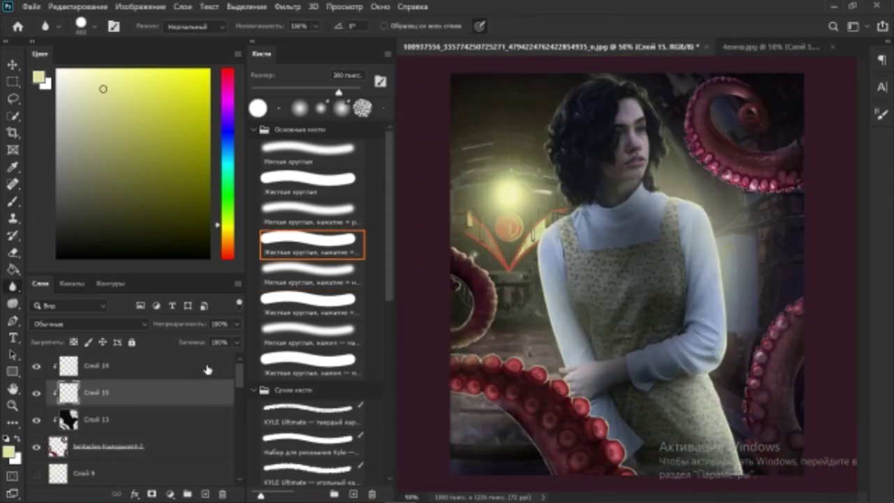
{"action": "key", "text": "alt+bracketright"}
{"action": "key", "text": "e"}
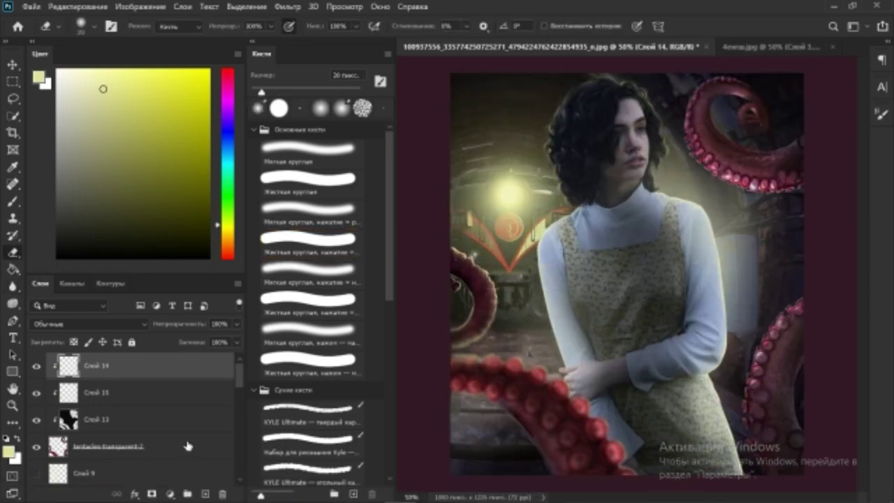
Lasso the lower-left tentacle and apply Motion Blur at angle 47, distance 127 px, then deselect
{"action": "left_click", "coordinate": [557, 470], "text": "ctrl"}
{"action": "key", "text": "l"}
{"action": "left_click_drag", "start_coordinate": [678, 477], "coordinate": [429, 364]}
{"action": "left_click", "coordinate": [288, 6]}
{"action": "left_click", "coordinate": [523, 256]}
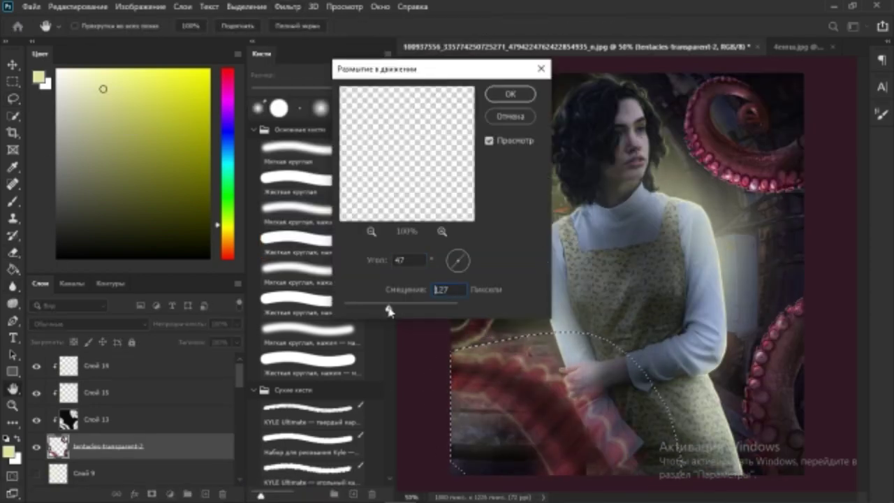
{"action": "left_click_drag", "start_coordinate": [367, 311], "coordinate": [352, 311]}
{"action": "key", "text": "Return"}
{"action": "key", "text": "ctrl+alt+f"}
{"action": "key", "text": "Escape"}
{"action": "key", "text": "ctrl+d"}
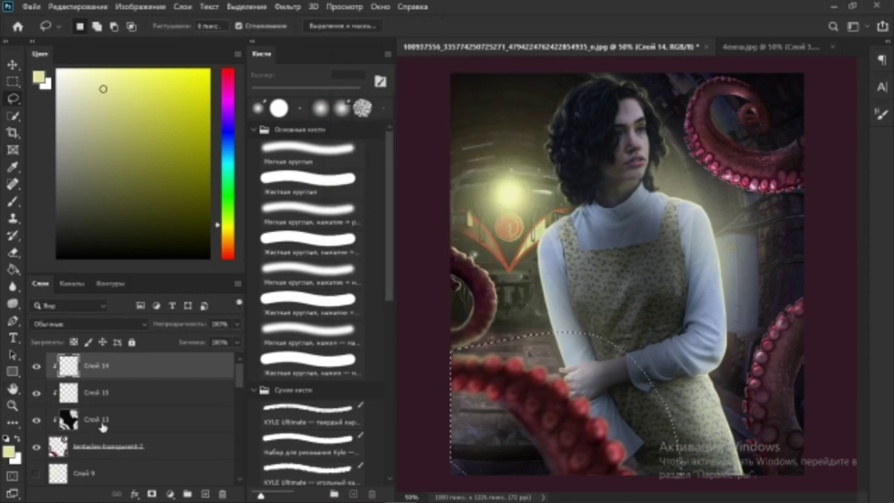
Set up hard and soft round brushes on Слой 14 and Слой 15 for further touch-ups
{"action": "key", "text": "r"}
{"action": "left_click", "coordinate": [311, 241]}
{"action": "key", "text": "alt+bracketright"}
{"action": "key", "text": "alt+bracketright"}
{"action": "key", "text": "alt+bracketright"}
{"action": "key", "text": "e"}
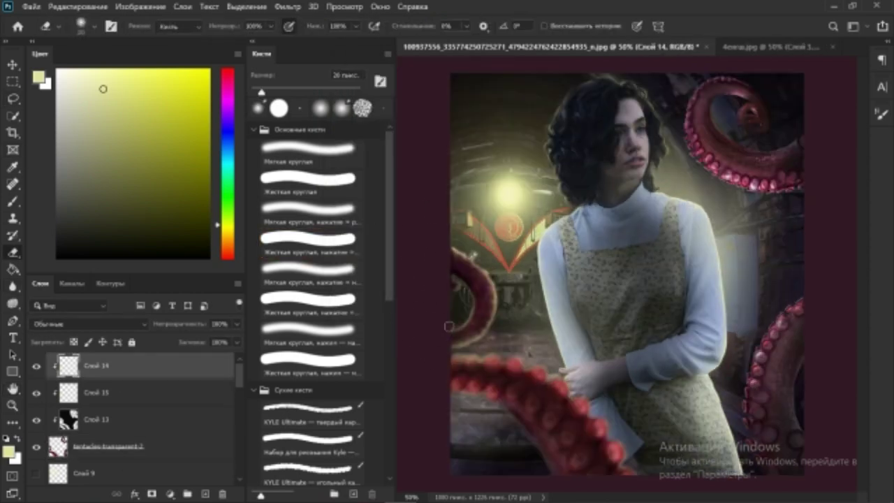
{"action": "key", "text": "b"}
{"action": "left_click", "coordinate": [312, 274]}
{"action": "key", "text": "alt+bracketleft"}
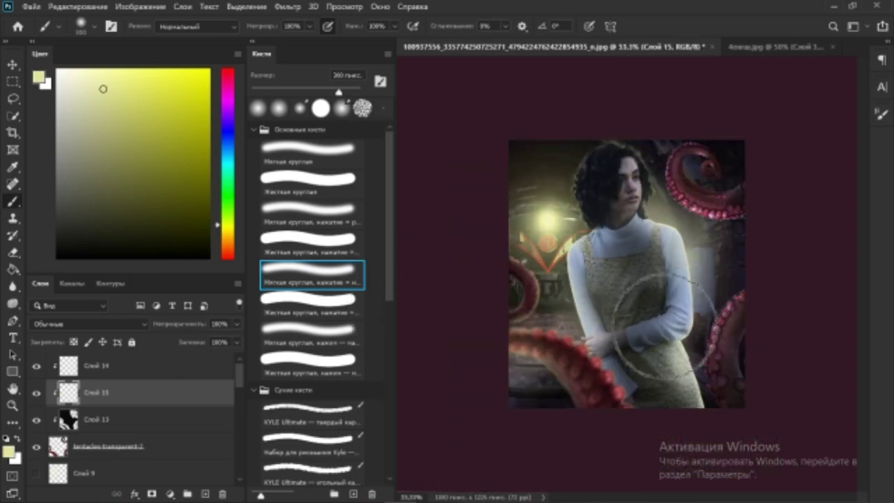
Select Слой 14 for rim-light painting with a 200 px brush
{"action": "key", "text": "bracketright"}
{"action": "key", "text": "bracketright"}
{"action": "left_click", "coordinate": [133, 365]}
{"action": "scroll", "coordinate": [769, 329], "scroll_direction": "up", "scroll_amount": 4}
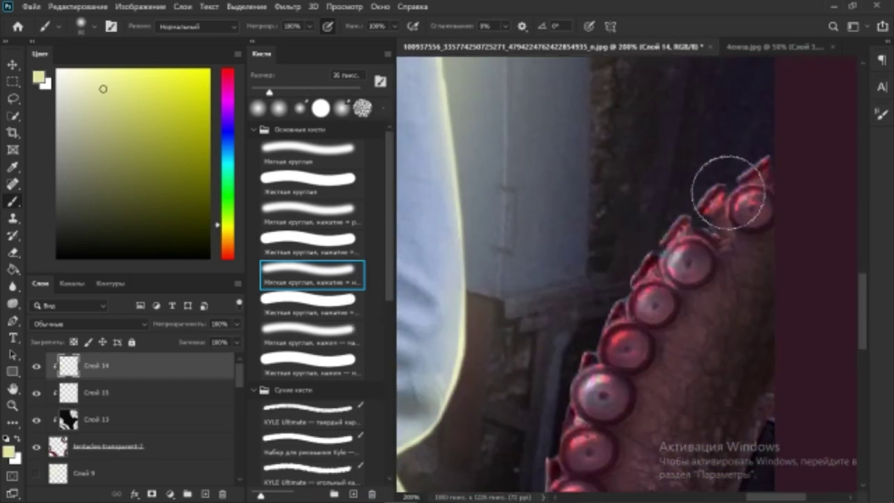
{"action": "scroll", "coordinate": [722, 234], "scroll_direction": "down", "scroll_amount": 3}
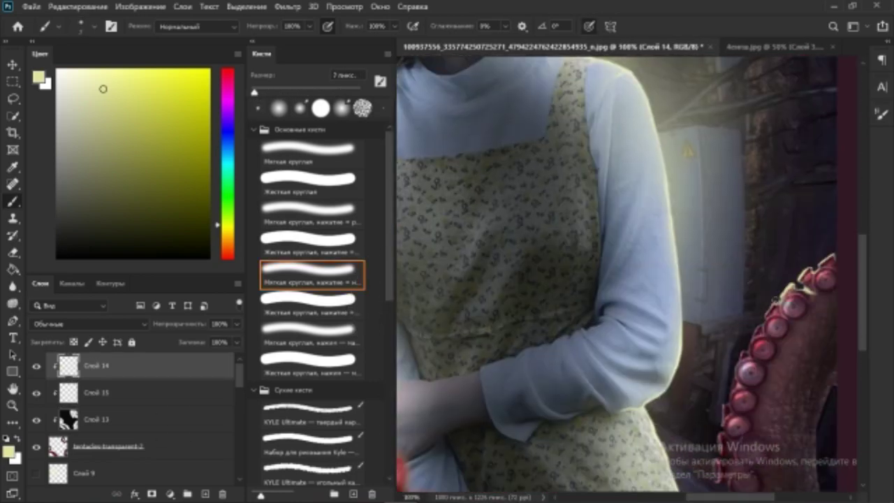
{"action": "scroll", "coordinate": [728, 238], "scroll_direction": "down", "scroll_amount": 3}
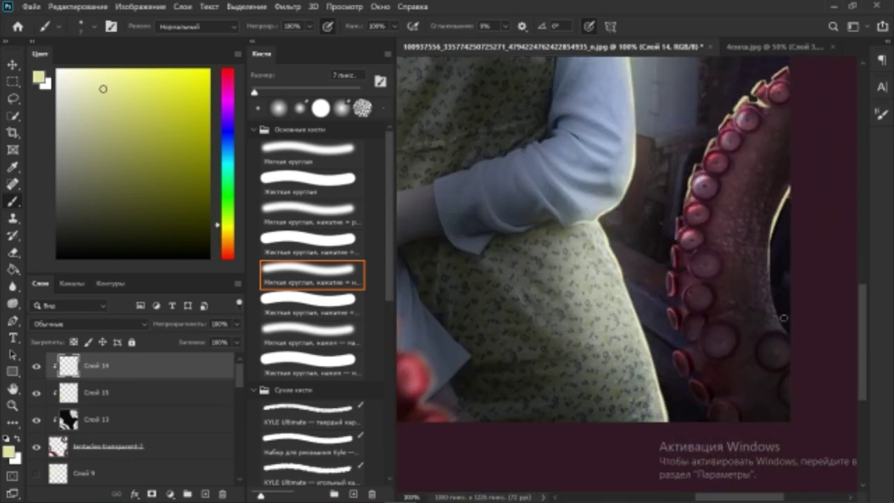
{"action": "scroll", "coordinate": [784, 318], "scroll_direction": "down", "scroll_amount": 2}
{"action": "key", "text": "r"}
{"action": "key", "text": "b"}
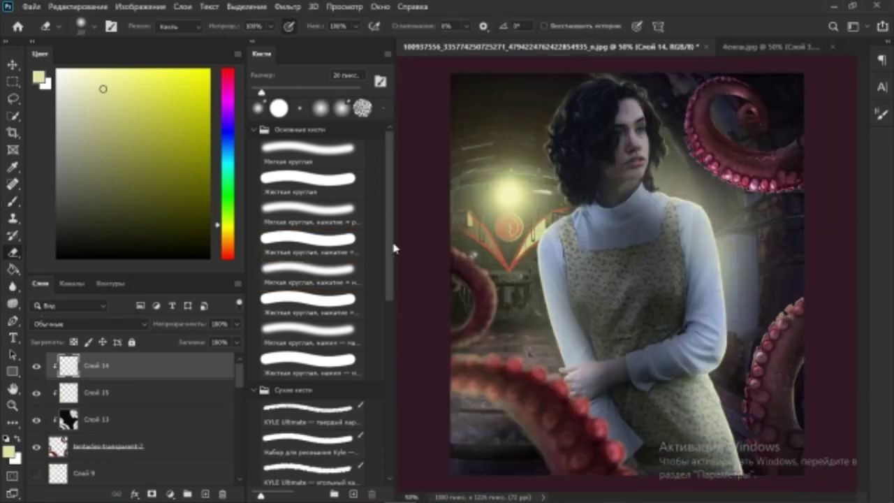
{"action": "key", "text": "alt+bracketleft"}
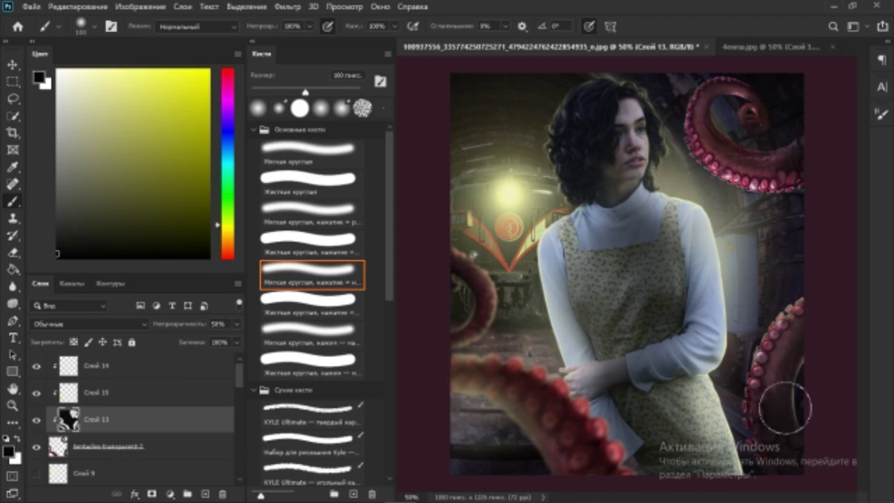
{"action": "left_click", "coordinate": [788, 309], "text": "ctrl"}
{"action": "scroll", "coordinate": [787, 310], "scroll_direction": "up", "scroll_amount": 3}
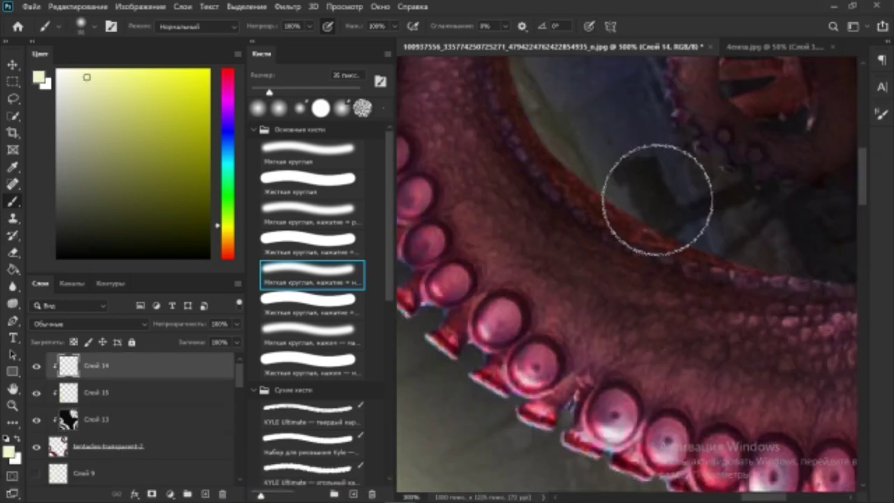
Paint cream highlights along the tentacle edge and inside the coil
{"action": "mouse_move", "coordinate": [659, 210]}
{"action": "left_mouse_down"}
{"action": "mouse_move", "coordinate": [652, 164]}
{"action": "mouse_move", "coordinate": [590, 335]}
{"action": "mouse_move", "coordinate": [625, 295]}
{"action": "mouse_move", "coordinate": [775, 245]}
{"action": "left_mouse_up"}
{"action": "left_click_drag", "start_coordinate": [720, 241], "coordinate": [755, 263]}
{"action": "left_click_drag", "start_coordinate": [613, 103], "coordinate": [667, 137]}
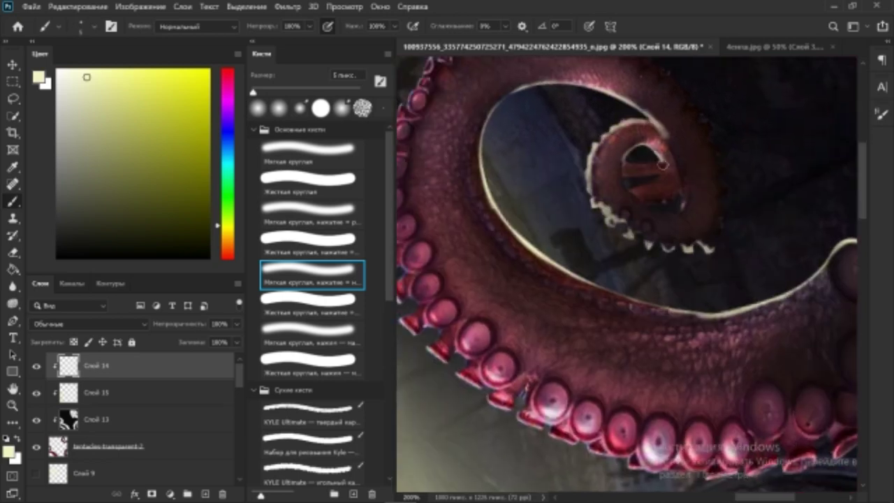
{"action": "scroll", "coordinate": [646, 204], "scroll_direction": "up", "scroll_amount": 2}
Soften the cream rim-light strokes inside the coil with the Blur tool
{"action": "key", "text": "r"}
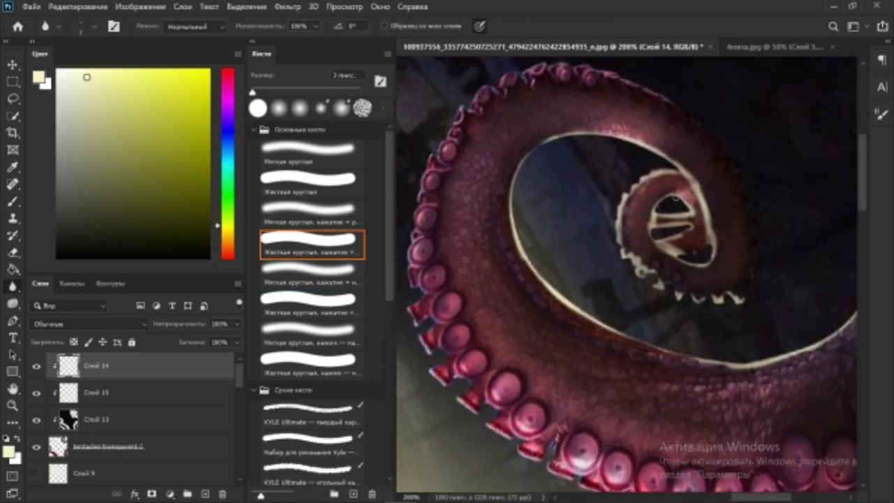
{"action": "left_click_drag", "start_coordinate": [650, 220], "coordinate": [706, 215]}
{"action": "mouse_move", "coordinate": [698, 167]}
{"action": "left_mouse_down"}
{"action": "mouse_move", "coordinate": [692, 258]}
{"action": "mouse_move", "coordinate": [625, 272]}
{"action": "left_mouse_up"}
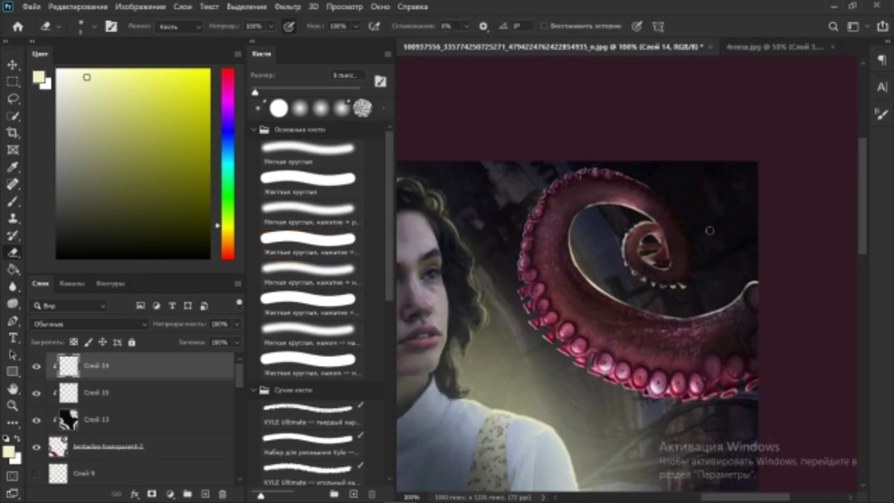
{"action": "key", "text": "b"}
{"action": "key", "text": "r"}
{"action": "scroll", "coordinate": [589, 172], "scroll_direction": "up", "scroll_amount": 2}
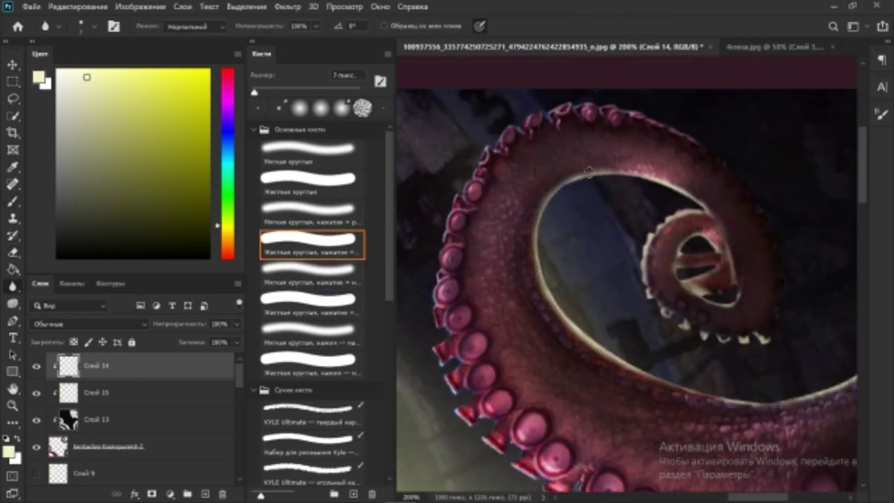
{"action": "key", "text": "e"}
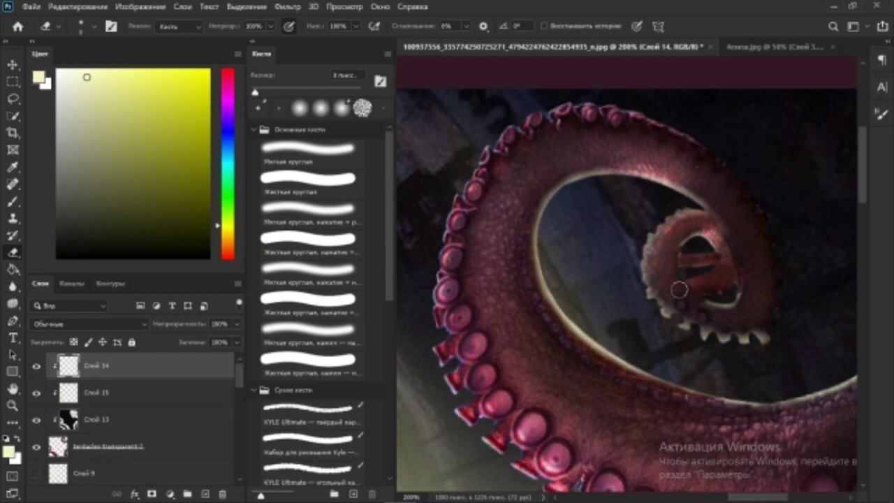
{"action": "key", "text": "b"}
On the tentacles-transparent-2 layer, pick a hard round preset and set the blur brush to 96 px
{"action": "left_click", "coordinate": [19, 288]}
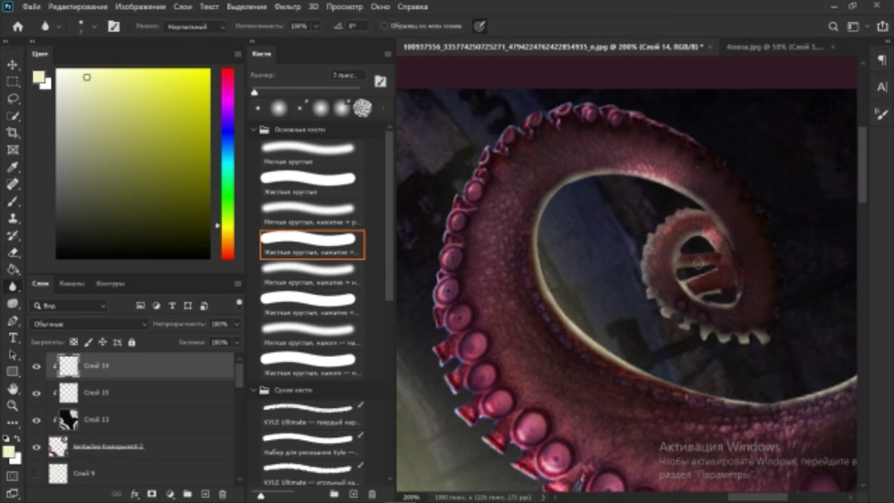
{"action": "key", "text": "ctrl+minus"}
{"action": "key", "text": "ctrl+minus"}
{"action": "left_click", "coordinate": [711, 230], "text": "ctrl"}
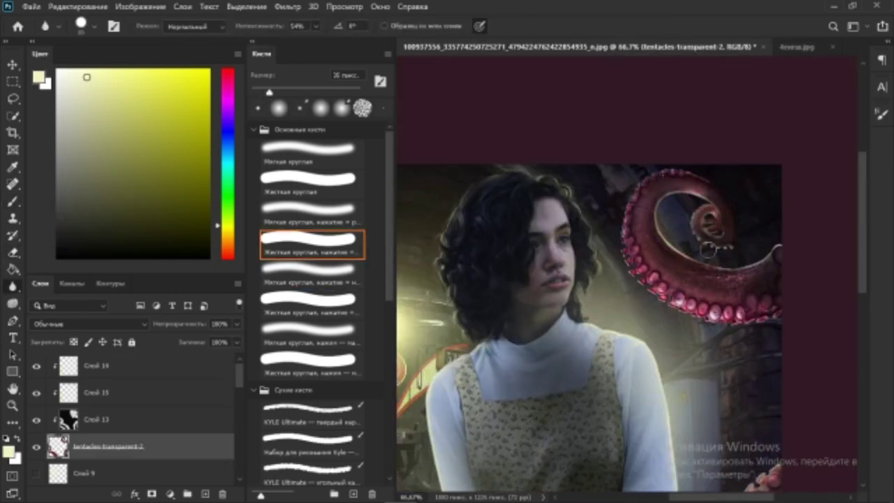
{"action": "key", "text": "ctrl+minus"}
{"action": "key", "text": "bracketright"}
{"action": "key", "text": "bracketright"}
{"action": "key", "text": "bracketright"}
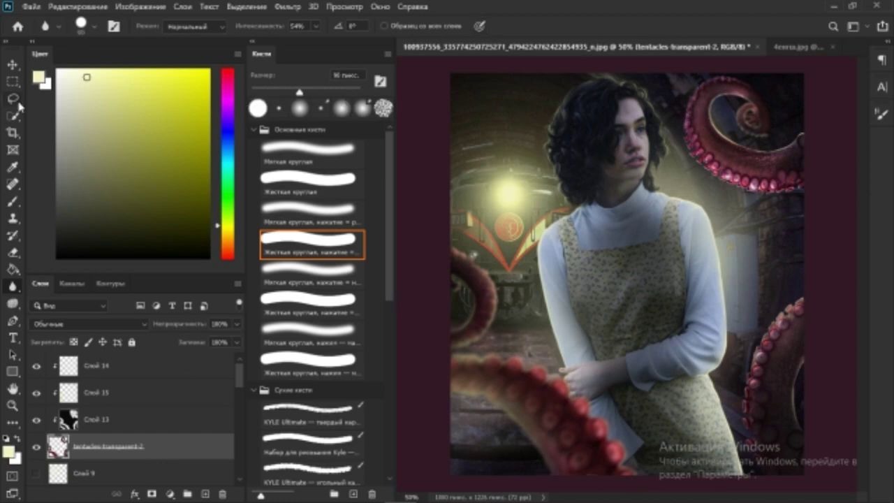
{"action": "key", "text": "b"}
{"action": "left_click", "coordinate": [597, 145], "text": "ctrl"}
Lasso the upper-right tentacle, apply Motion Blur to it, then deselect
{"action": "key", "text": "l"}
{"action": "left_click_drag", "start_coordinate": [663, 84], "coordinate": [667, 87]}
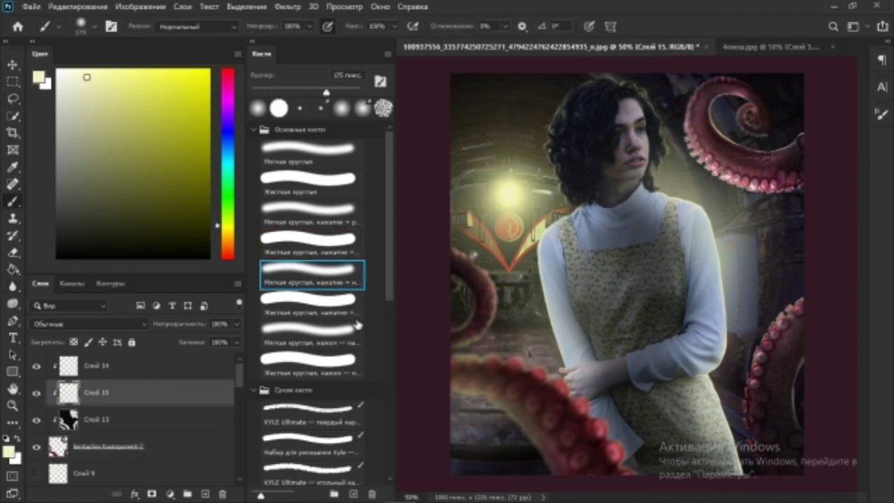
{"action": "left_click", "coordinate": [105, 445]}
{"action": "left_click", "coordinate": [288, 6]}
{"action": "left_click", "coordinate": [323, 20]}
{"action": "left_click", "coordinate": [510, 94]}
{"action": "left_click", "coordinate": [98, 392]}
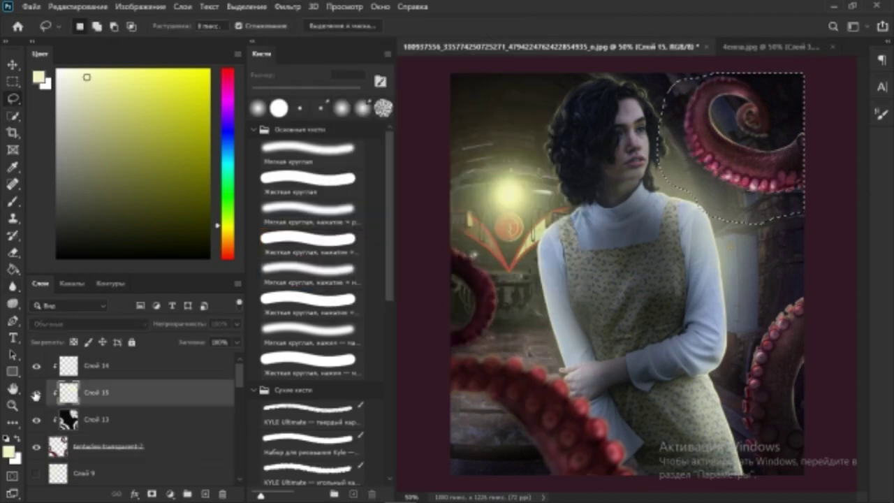
{"action": "left_click", "coordinate": [13, 253]}
{"action": "key", "text": "ctrl+d"}
Back on Слой 14, set an 8 px brush and 80 px eraser for the tentacle beside the sleeve
{"action": "left_click", "coordinate": [97, 365]}
{"action": "key", "text": "l"}
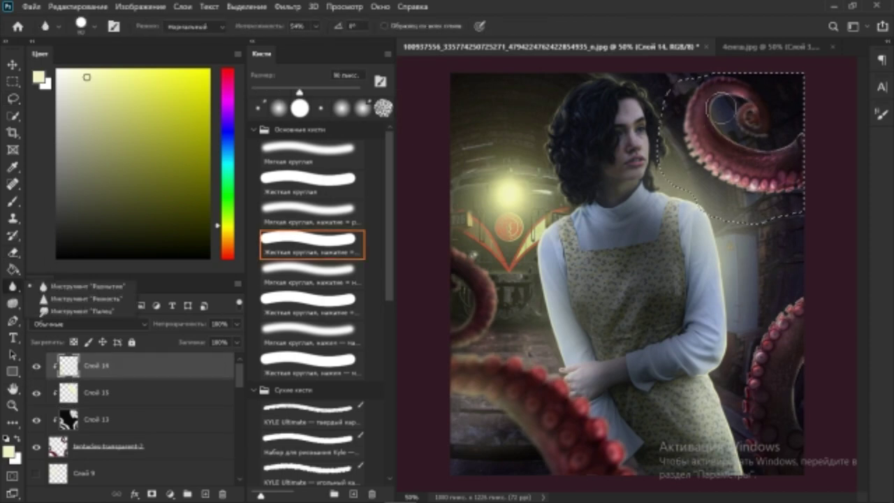
{"action": "right_click", "coordinate": [12, 201]}
{"action": "left_click", "coordinate": [77, 200]}
{"action": "scroll", "coordinate": [698, 335], "scroll_direction": "up", "scroll_amount": 2}
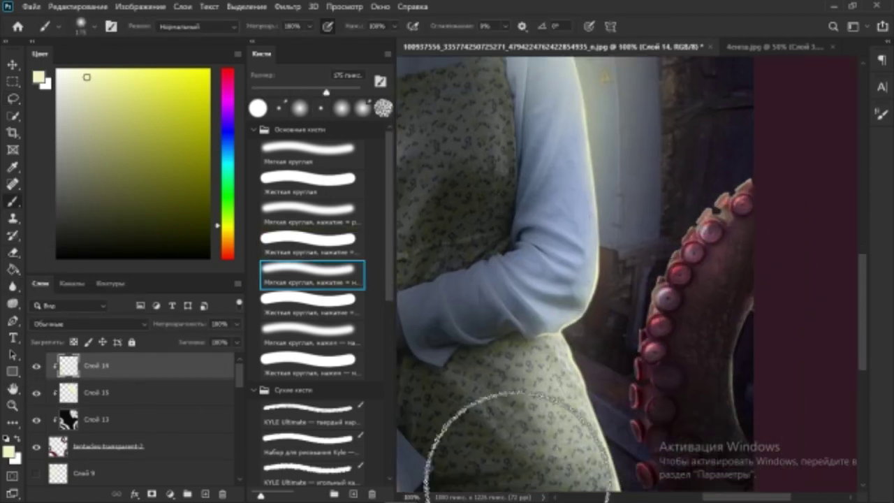
{"action": "key", "text": "bracketleft"}
{"action": "key", "text": "bracketleft"}
{"action": "key", "text": "bracketleft"}
{"action": "scroll", "coordinate": [730, 318], "scroll_direction": "down", "scroll_amount": 2}
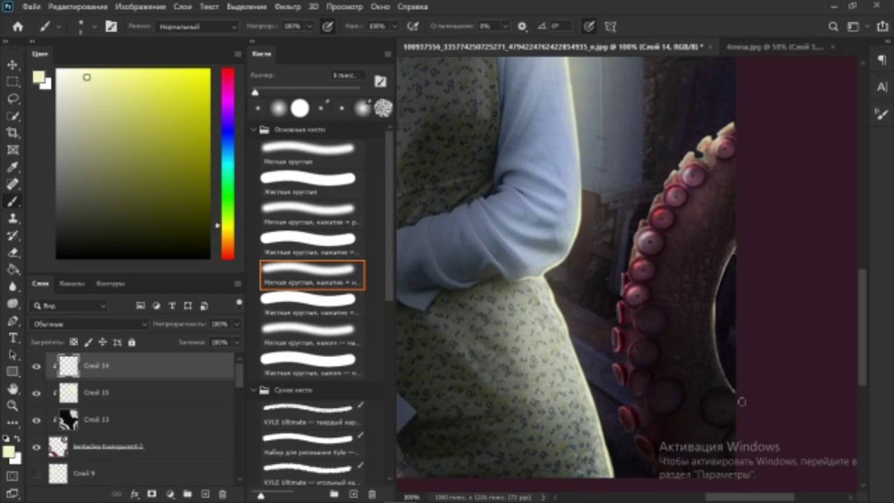
{"action": "left_click_drag", "start_coordinate": [742, 402], "coordinate": [767, 424]}
{"action": "scroll", "coordinate": [629, 273], "scroll_direction": "down", "scroll_amount": 2}
{"action": "left_click", "coordinate": [13, 252]}
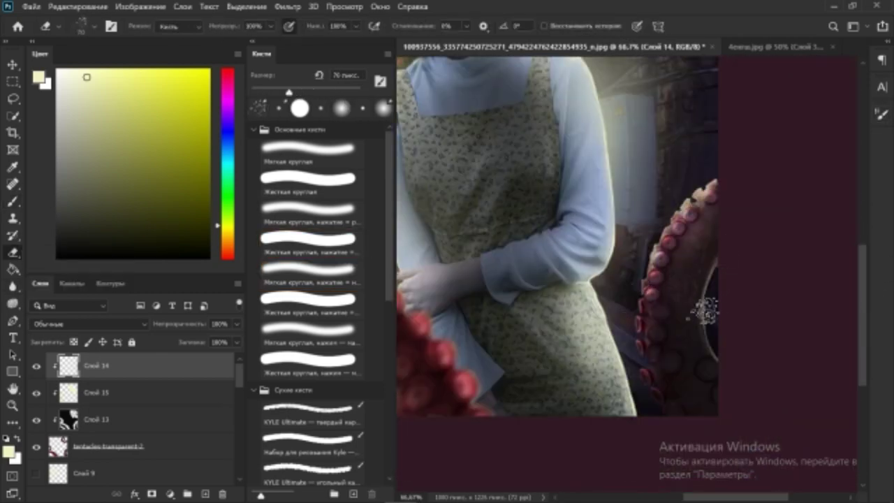
{"action": "key", "text": "bracketleft"}
{"action": "key", "text": "bracketleft"}
{"action": "key", "text": "bracketleft"}
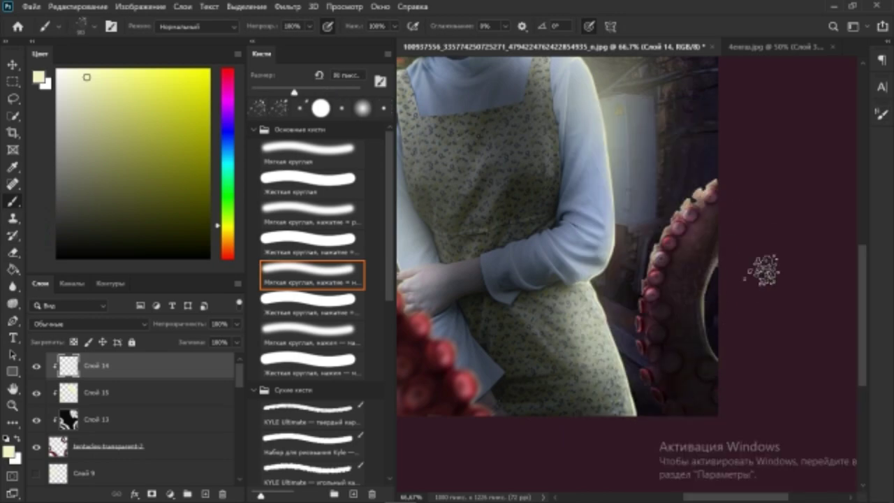
Zoom out to the whole image and step down to the tentacles-transparent-2 layer
{"action": "scroll", "coordinate": [768, 270], "scroll_direction": "left", "scroll_amount": 5}
{"action": "scroll", "coordinate": [688, 218], "scroll_direction": "right", "scroll_amount": 2}
{"action": "scroll", "coordinate": [670, 210], "scroll_direction": "up", "scroll_amount": 5}
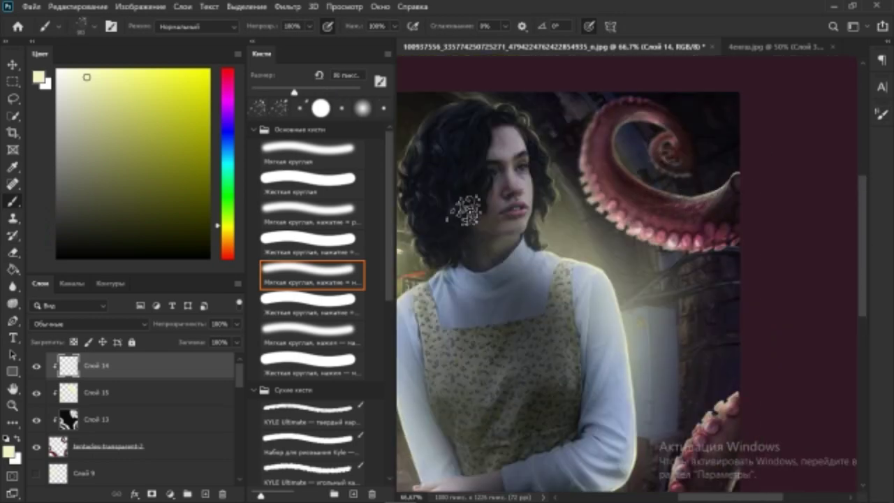
{"action": "scroll", "coordinate": [467, 210], "scroll_direction": "down", "scroll_amount": 5}
{"action": "scroll", "coordinate": [549, 266], "scroll_direction": "down", "scroll_amount": 2}
{"action": "scroll", "coordinate": [549, 265], "scroll_direction": "left", "scroll_amount": 2}
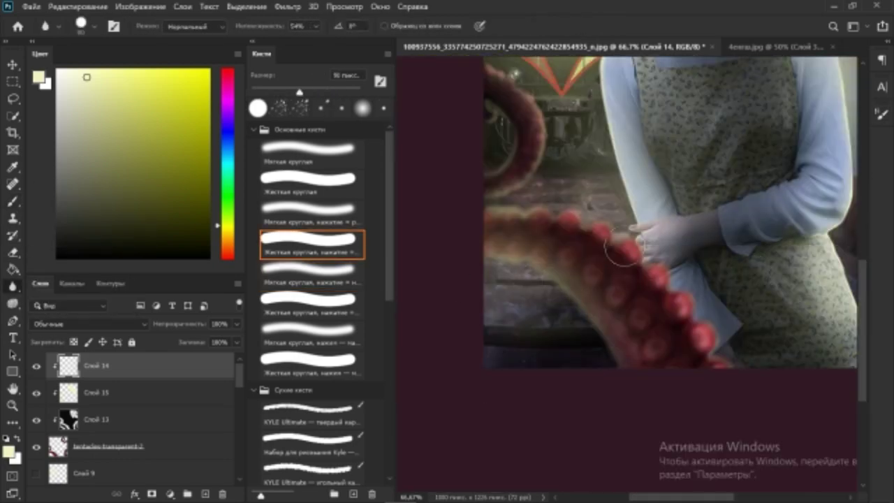
{"action": "key", "text": "ctrl+minus"}
{"action": "key", "text": "alt+bracketleft"}
{"action": "key", "text": "F5"}
{"action": "key", "text": "F5"}
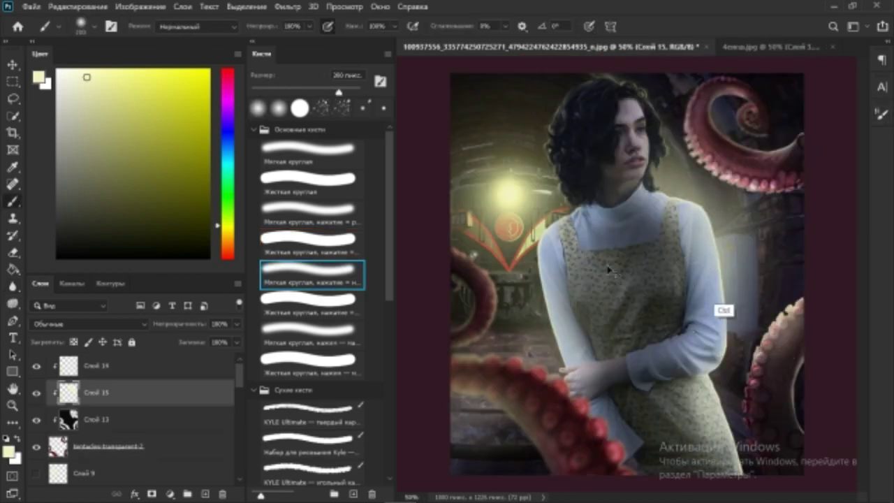
{"action": "key", "text": "alt+bracketleft"}
{"action": "key", "text": "alt+bracketleft"}
{"action": "key", "text": "l"}
{"action": "left_click", "coordinate": [287, 6]}
{"action": "key", "text": "Escape"}
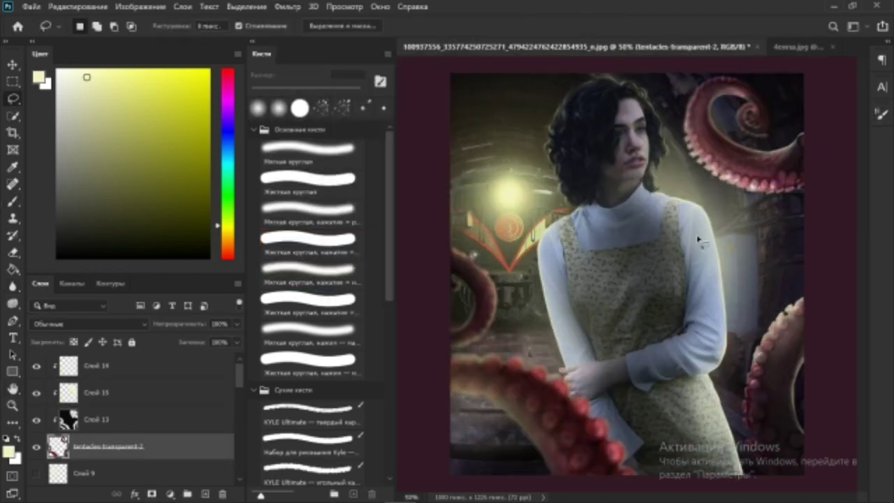
Lower the tentacles' saturation to -33 with a Hue/Saturation adjustment
{"action": "key", "text": "ctrl+minus"}
{"action": "left_click", "coordinate": [145, 7]}
{"action": "left_click", "coordinate": [398, 70]}
{"action": "left_click", "coordinate": [560, 75]}
{"action": "left_click", "coordinate": [146, 7]}
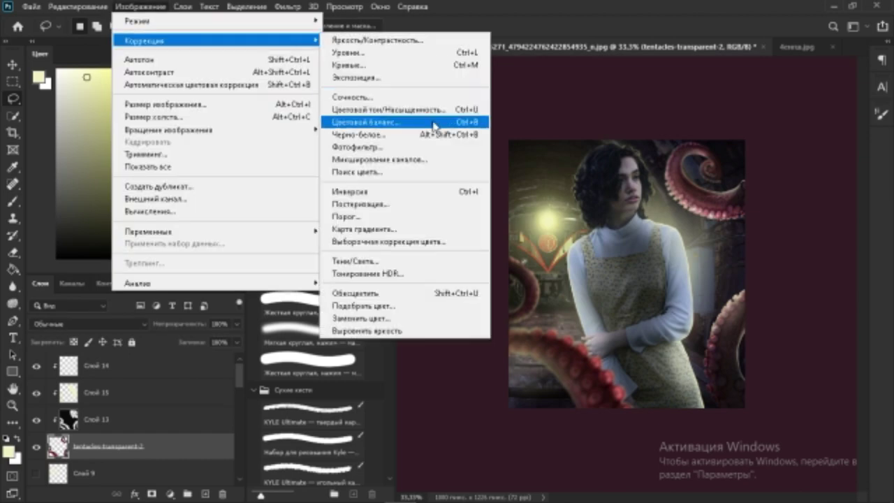
{"action": "left_click", "coordinate": [370, 110]}
{"action": "left_click_drag", "start_coordinate": [298, 183], "coordinate": [272, 183]}
{"action": "key", "text": "Return"}
Add an empty paint layer at the top of the stack with default colours and a smaller brush
{"action": "key", "text": "b"}
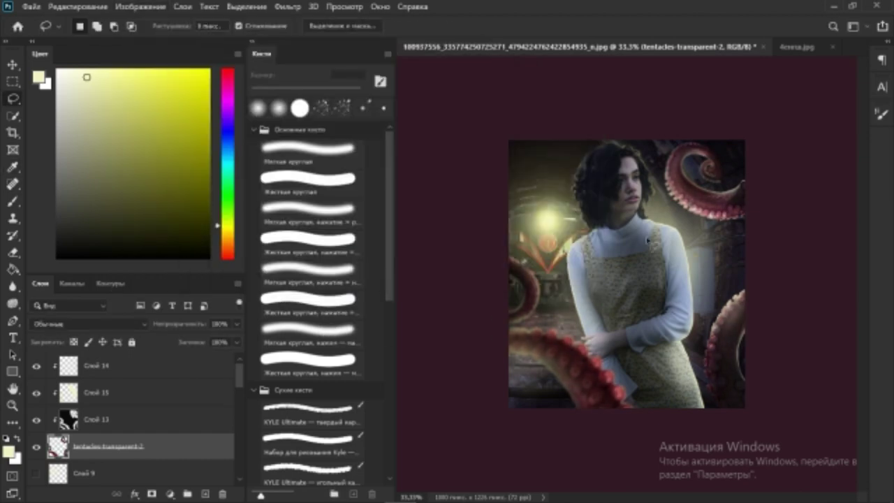
{"action": "key", "text": "ctrl+shift+alt+n"}
{"action": "left_click", "coordinate": [312, 274]}
{"action": "key", "text": "d"}
{"action": "key", "text": "ctrl+shift+bracketright"}
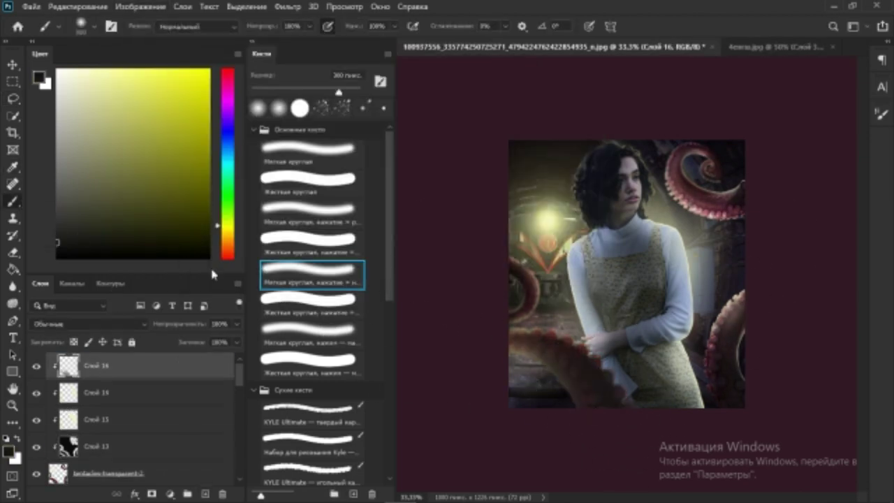
{"action": "key", "text": "ctrl+z"}
{"action": "key", "text": "bracketleft"}
{"action": "key", "text": "ctrl+shift+bracketright"}
{"action": "key", "text": "ctrl+shift+bracketleft"}
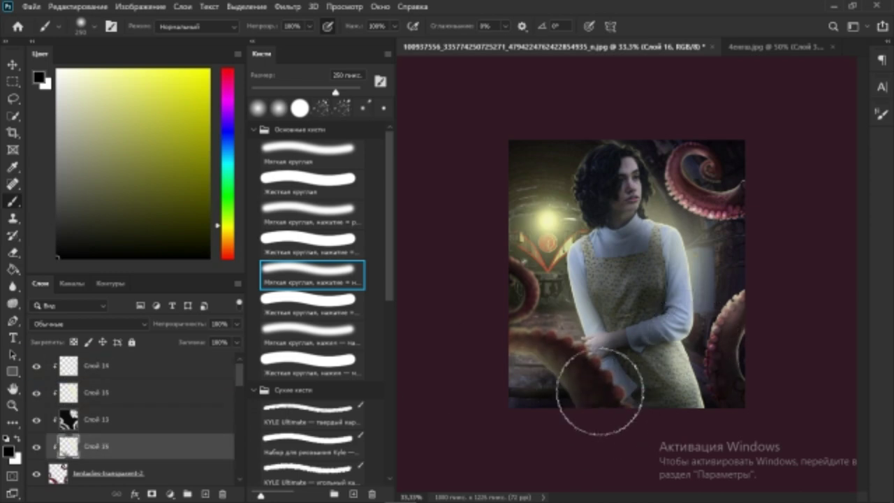
{"action": "key", "text": "ctrl+shift+alt+n"}
{"action": "key", "text": "ctrl+z"}
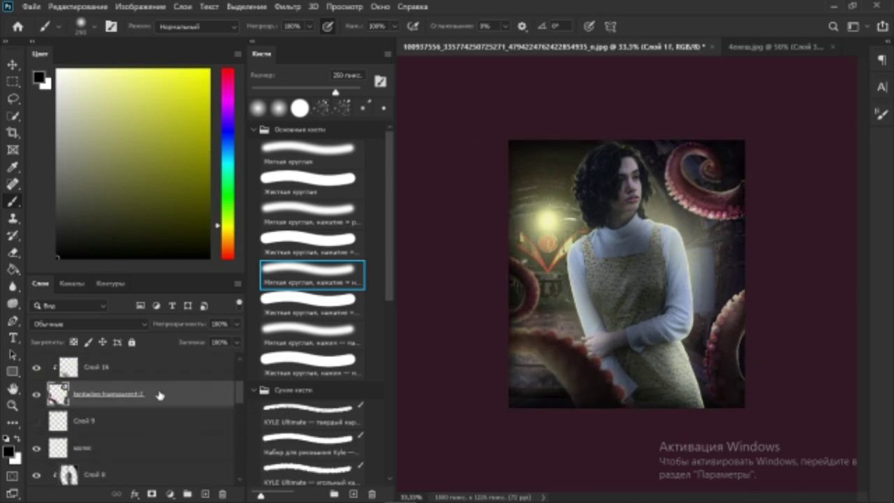
{"action": "key", "text": "ctrl+z"}
Confirm the background's Gaussian Blur and add a new particle layer, Слой 18
{"action": "double_click", "coordinate": [178, 371]}
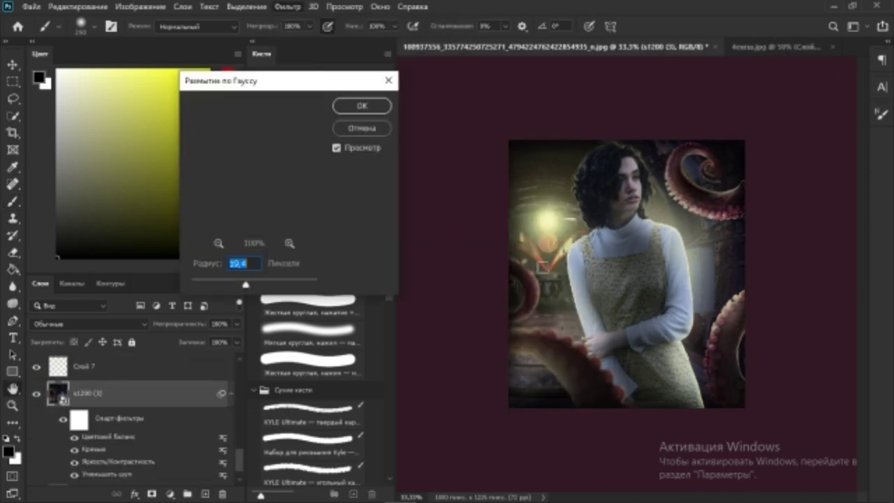
{"action": "key", "text": "Return"}
{"action": "key", "text": "ctrl+shift+alt+n"}
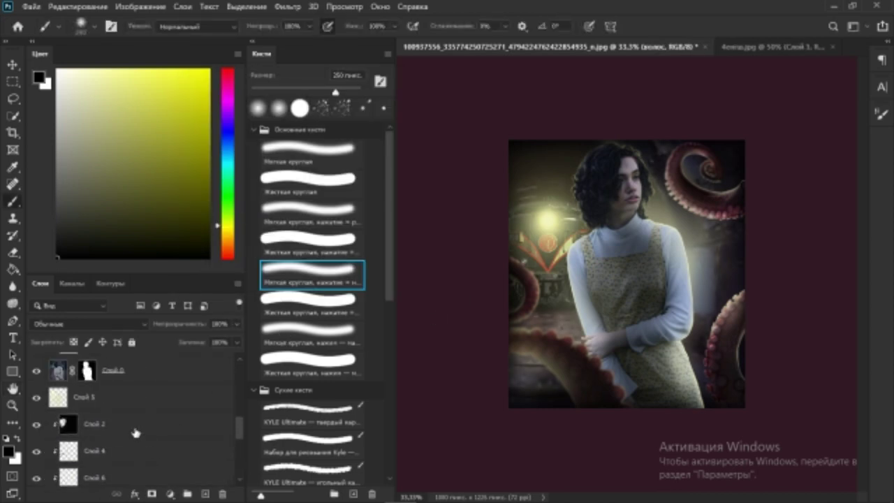
Choose a scattered particle brush tip and a light beige paint colour
{"action": "key", "text": "F5"}
{"action": "key", "text": "F5"}
{"action": "key", "text": "F5"}
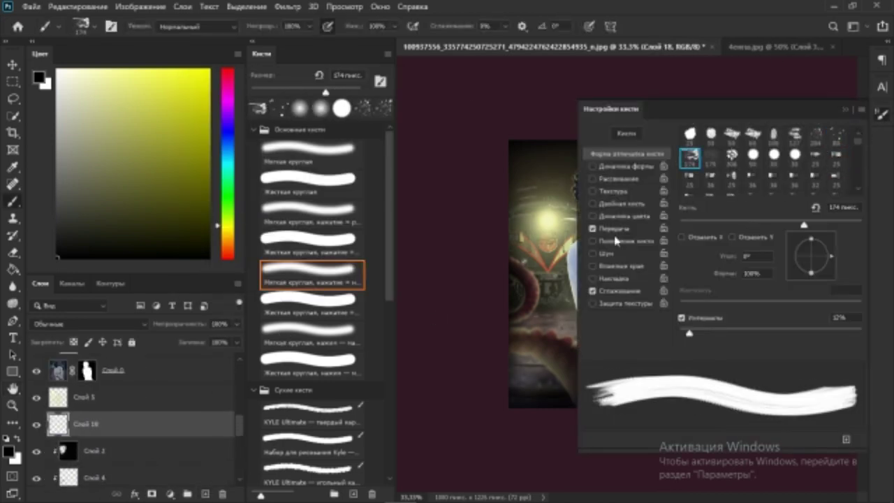
{"action": "left_click", "coordinate": [793, 170]}
{"action": "key", "text": "F5"}
{"action": "key", "text": "ctrl+plus"}
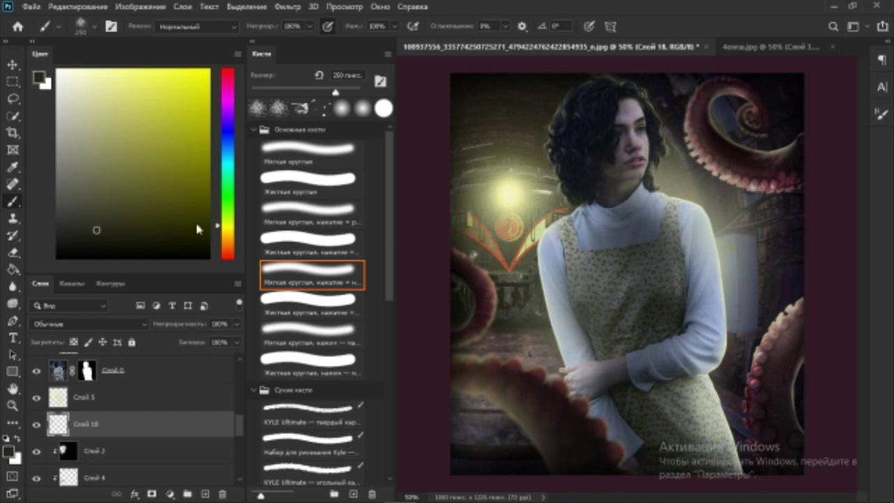
{"action": "left_click", "coordinate": [228, 242]}
{"action": "left_click", "coordinate": [93, 93]}
{"action": "key", "text": "bracketright"}
{"action": "key", "text": "bracketright"}
{"action": "key", "text": "bracketright"}
{"action": "key", "text": "bracketleft"}
{"action": "key", "text": "bracketleft"}
{"action": "key", "text": "bracketleft"}
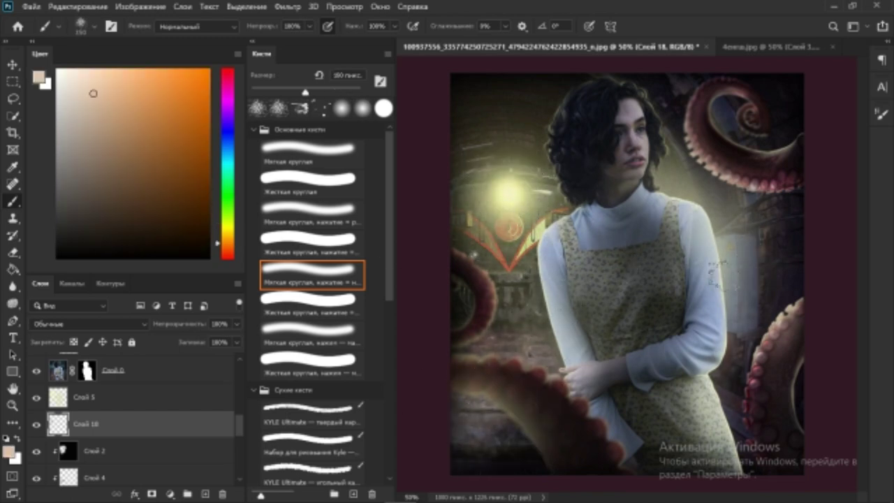
Switch to another brush tip, resize it, and dab speckles near the lower-right tentacle
{"action": "key", "text": "F5"}
{"action": "left_click", "coordinate": [748, 147]}
{"action": "key", "text": "F5"}
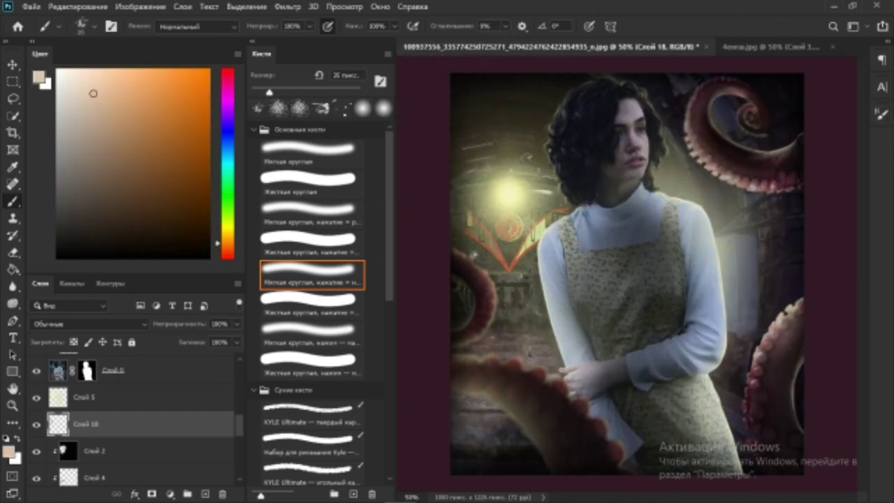
{"action": "key", "text": "bracketright"}
{"action": "key", "text": "bracketright"}
{"action": "key", "text": "bracketright"}
{"action": "left_click", "coordinate": [618, 159], "text": "alt"}
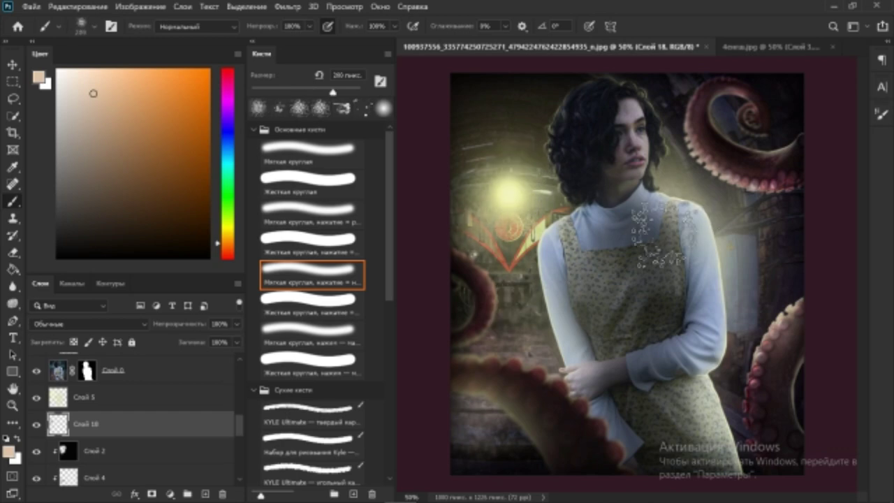
Paint scattered speckles, then add new empty layers above Слой 8
{"action": "left_click_drag", "start_coordinate": [727, 384], "coordinate": [744, 423]}
{"action": "left_click", "coordinate": [171, 442]}
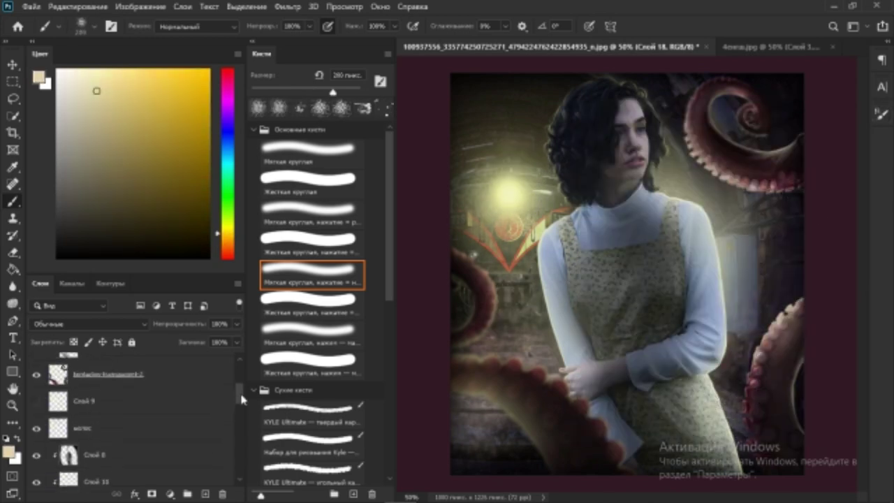
{"action": "key", "text": "ctrl+shift+alt+n"}
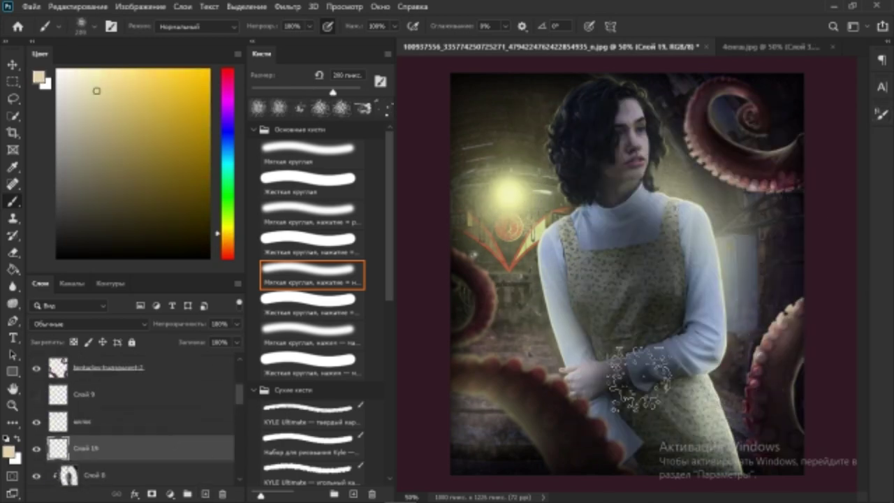
{"action": "key", "text": "ctrl+shift+alt+n"}
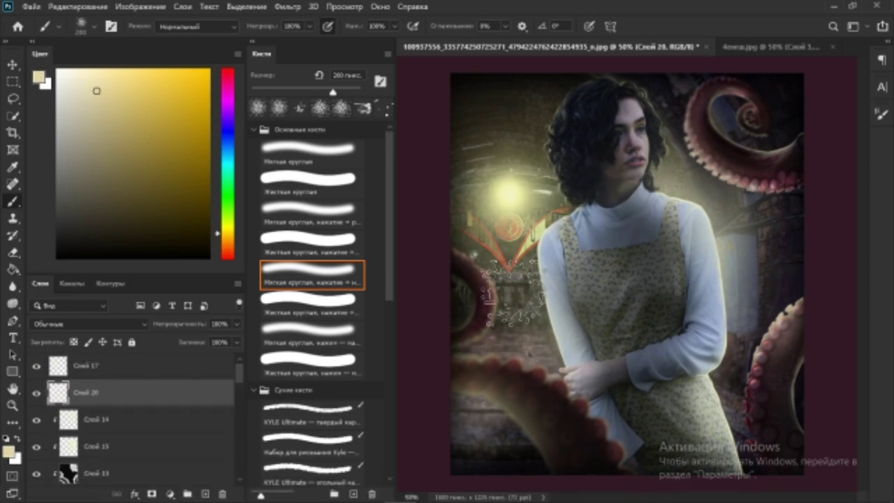
{"action": "key", "text": "bracketleft"}
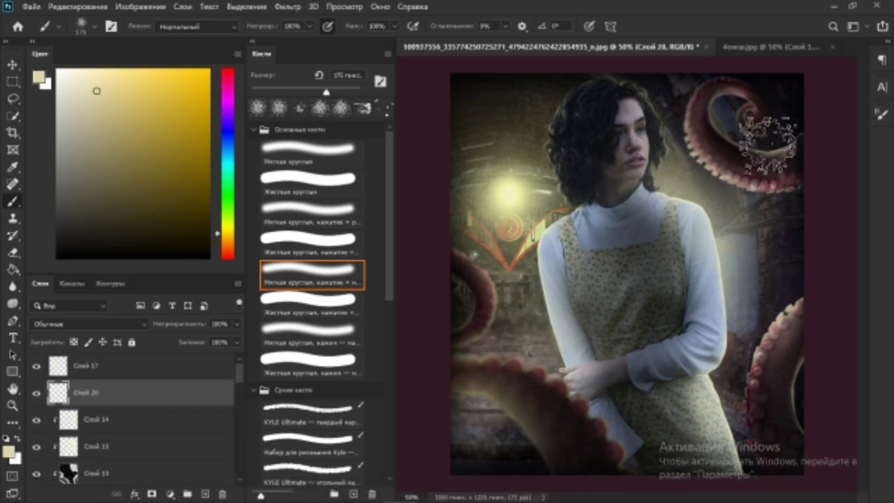
Swap to a different brush tip and remove the extra empty layer
{"action": "key", "text": "F5"}
{"action": "left_click", "coordinate": [774, 158]}
{"action": "key", "text": "F5"}
{"action": "key", "text": "ctrl+shift+alt+n"}
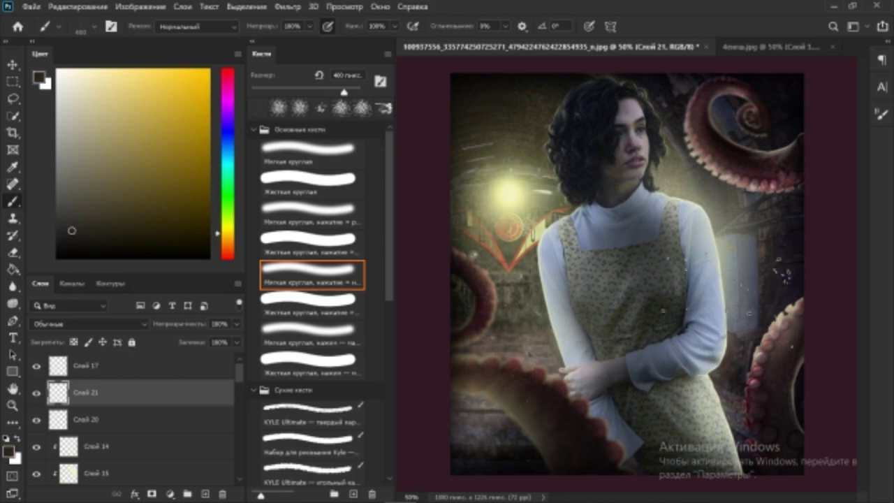
{"action": "key", "text": "ctrl+alt+f"}
{"action": "key", "text": "Escape"}
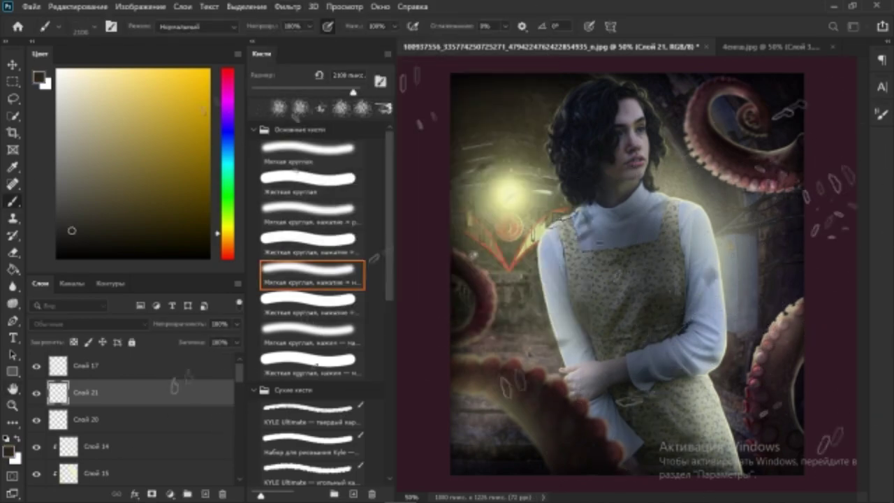
{"action": "key", "text": "ctrl+z"}
Try a textured brush glow around the lamp, then undo it
{"action": "key", "text": "F5"}
{"action": "left_click", "coordinate": [732, 157]}
{"action": "key", "text": "F5"}
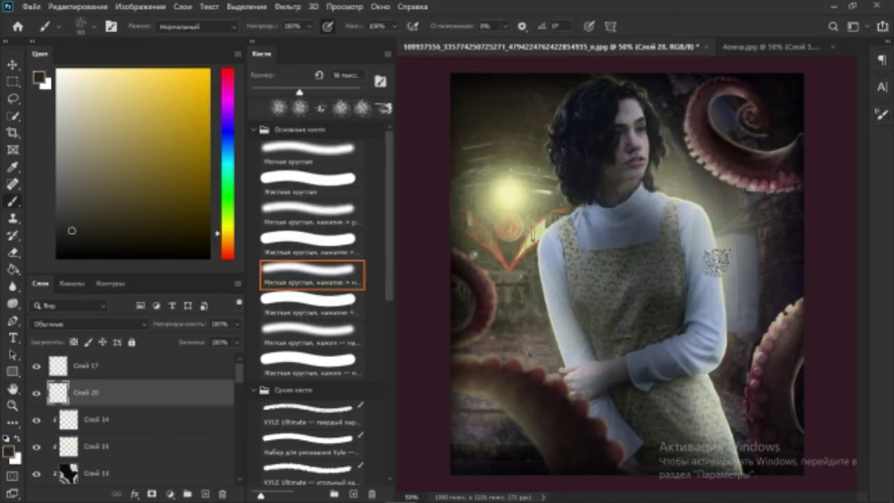
{"action": "key", "text": "bracketright"}
{"action": "key", "text": "bracketright"}
{"action": "key", "text": "bracketright"}
{"action": "left_click", "coordinate": [510, 192]}
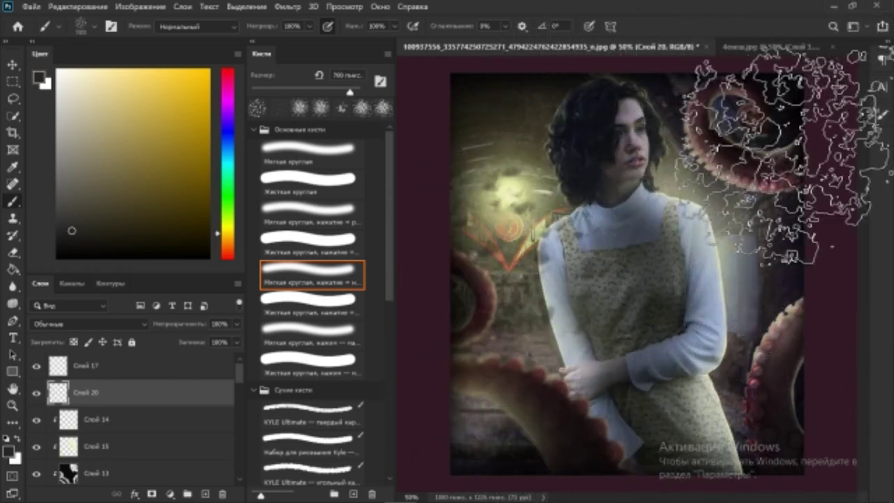
{"action": "key", "text": "ctrl+z"}
Scatter bokeh dots across the scene with a bokeh-style brush tip
{"action": "key", "text": "F5"}
{"action": "left_click", "coordinate": [742, 160]}
{"action": "key", "text": "F5"}
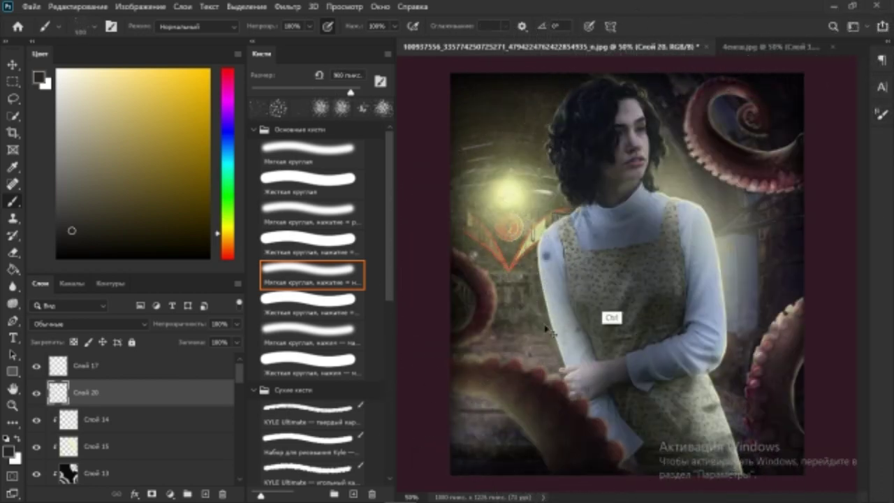
{"action": "left_click_drag", "start_coordinate": [708, 289], "coordinate": [529, 349]}
Apply Motion Blur to the dots and merge all visible layers into one
{"action": "left_click", "coordinate": [288, 7]}
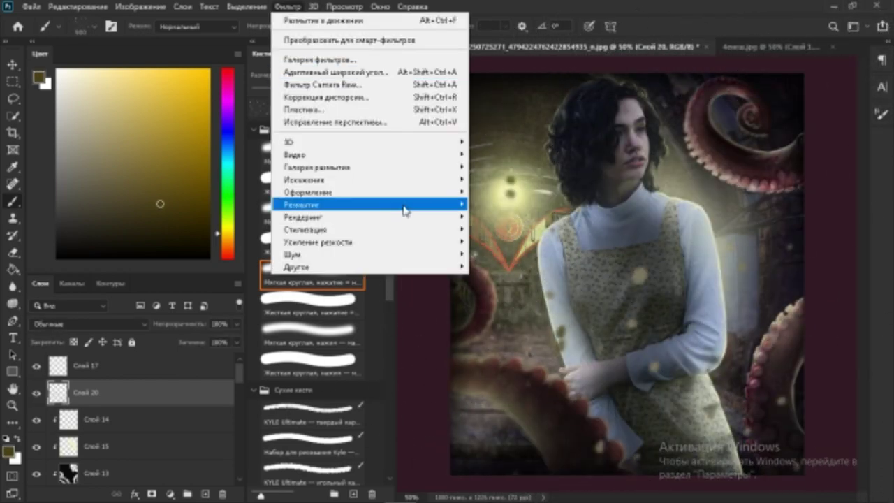
{"action": "left_click", "coordinate": [322, 20]}
{"action": "key", "text": "Return"}
{"action": "key", "text": "e"}
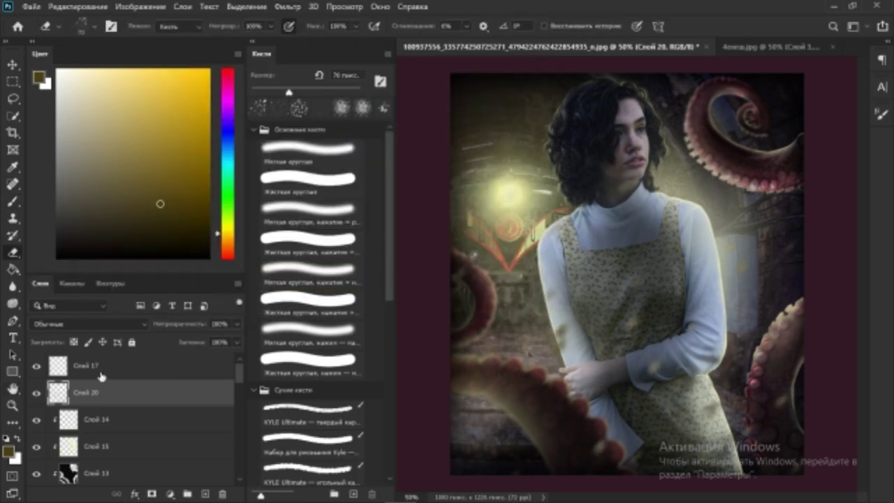
{"action": "key", "text": "ctrl+shift+alt+e"}
{"action": "left_click", "coordinate": [287, 6]}
In Camera Raw, warm Temperature to +13, raise Exposure to +0.15 and increase Contrast
{"action": "left_click", "coordinate": [328, 83]}
{"action": "left_click_drag", "start_coordinate": [663, 252], "coordinate": [673, 252]}
{"action": "left_click_drag", "start_coordinate": [662, 314], "coordinate": [665, 314]}
{"action": "left_click_drag", "start_coordinate": [662, 334], "coordinate": [684, 334]}
{"action": "scroll", "coordinate": [681, 350], "scroll_direction": "down", "scroll_amount": 2}
{"action": "left_click_drag", "start_coordinate": [663, 377], "coordinate": [681, 377]}
Shift the red hue toward orange in HSL, checking the saturation and luminance sliders
{"action": "left_click", "coordinate": [627, 143]}
{"action": "left_click_drag", "start_coordinate": [666, 225], "coordinate": [720, 225]}
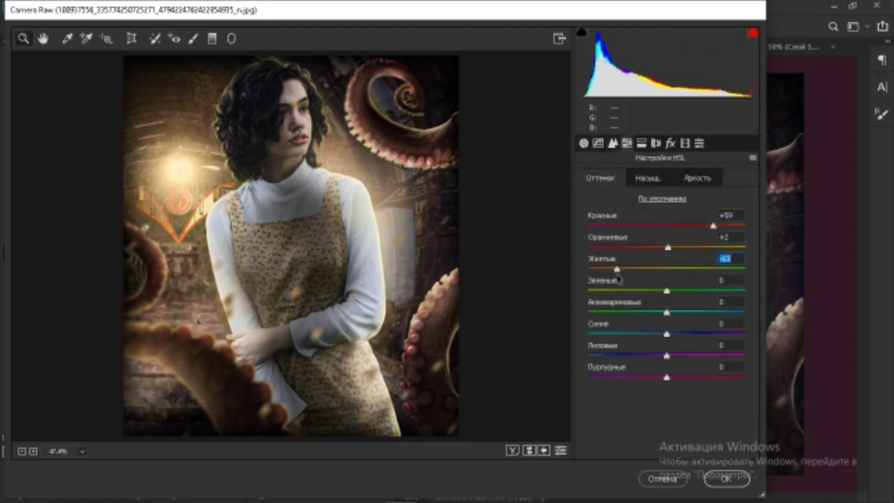
{"action": "left_click", "coordinate": [648, 178]}
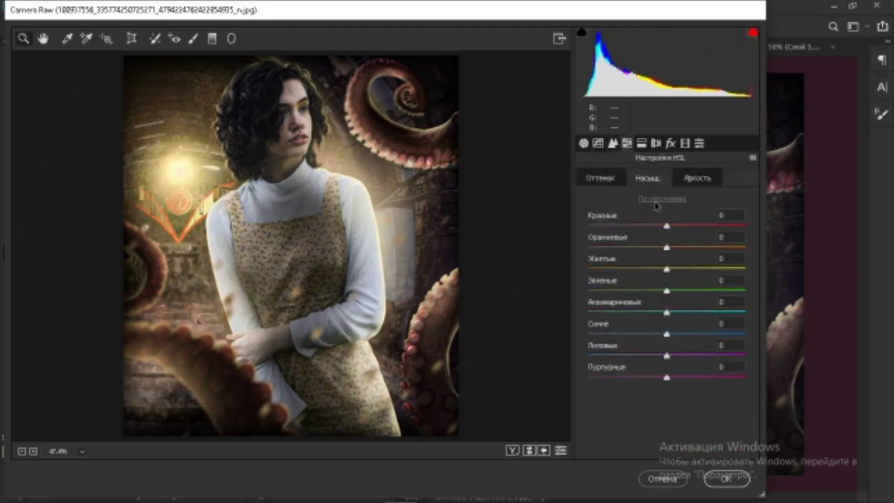
{"action": "left_click", "coordinate": [697, 178]}
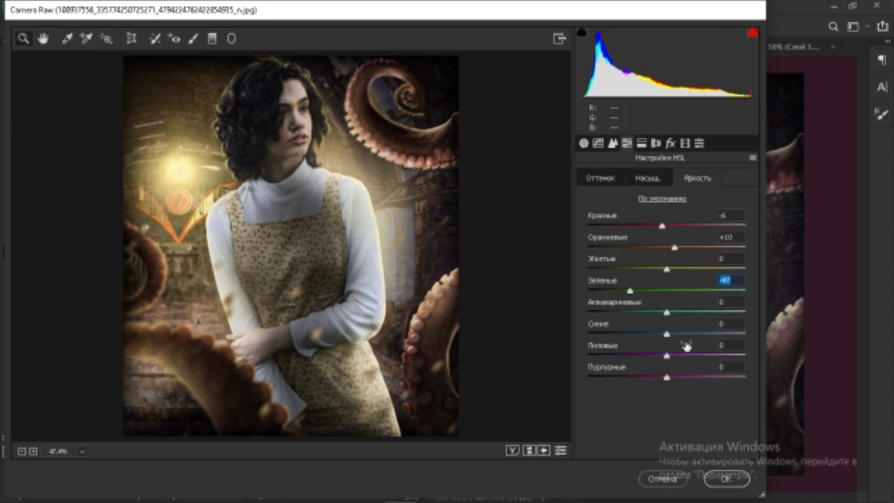
Add golden split-toning highlights (hue 32, saturation 17), +12 lens distortion and a dark vignette
{"action": "left_click", "coordinate": [641, 143]}
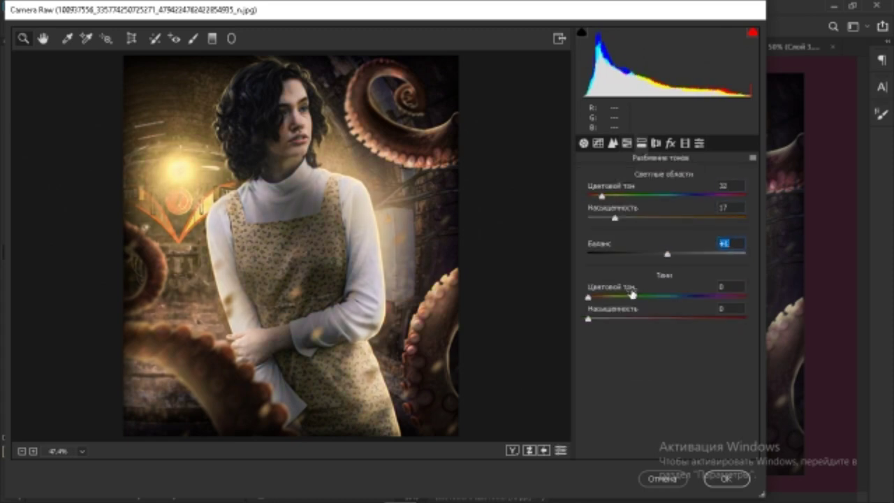
{"action": "left_click", "coordinate": [656, 143]}
{"action": "left_click_drag", "start_coordinate": [667, 203], "coordinate": [680, 203]}
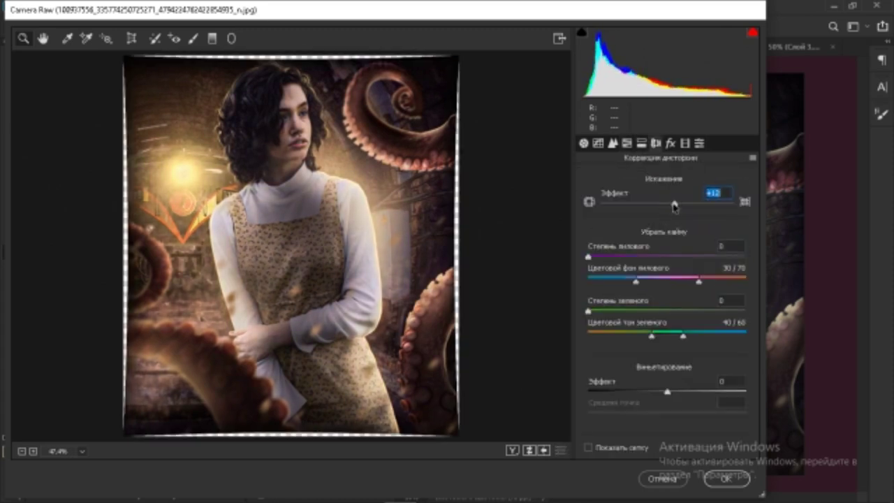
{"action": "left_click_drag", "start_coordinate": [667, 392], "coordinate": [617, 393]}
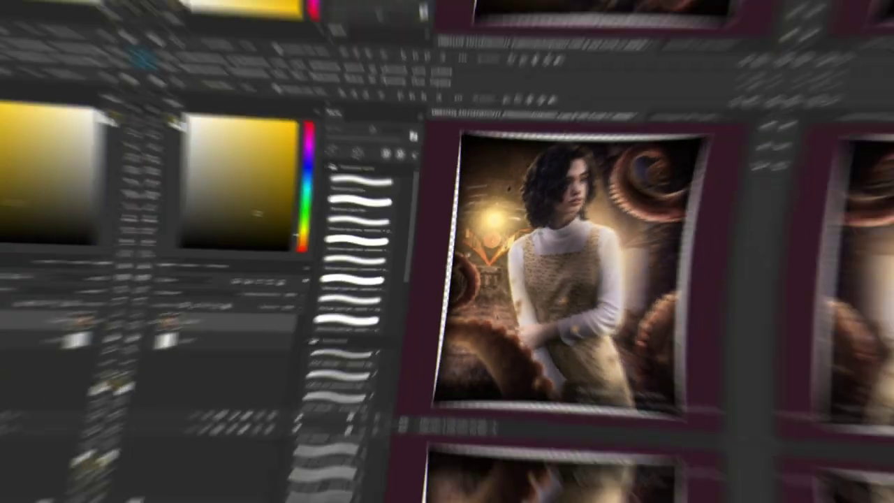